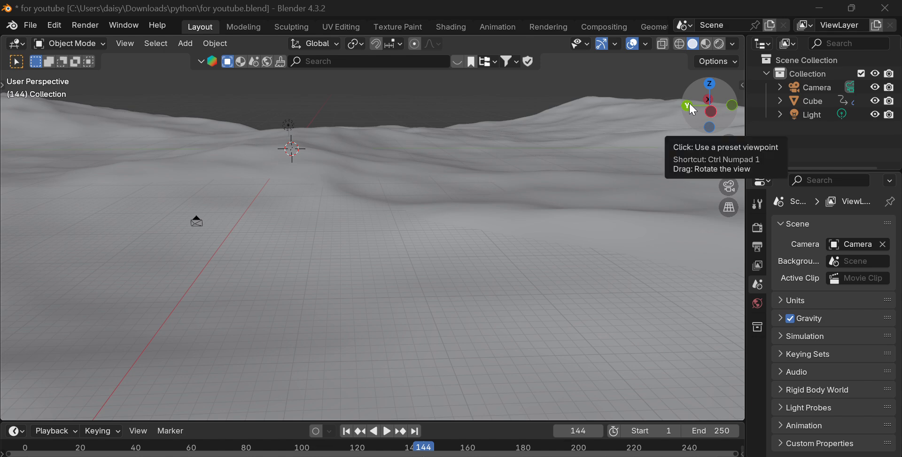
Step: Examine the existing terrain from several angles, including its distant ridges and the area around the camera
drag(700, 98, 540, 235)
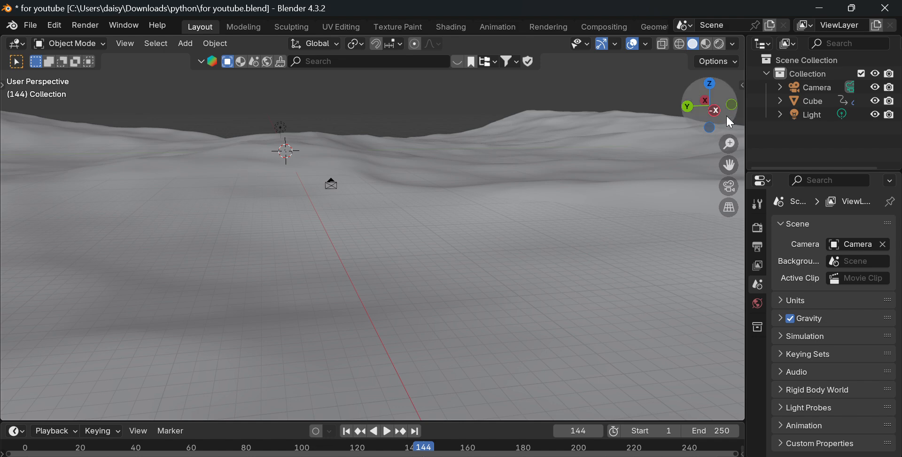
drag(722, 118, 682, 117)
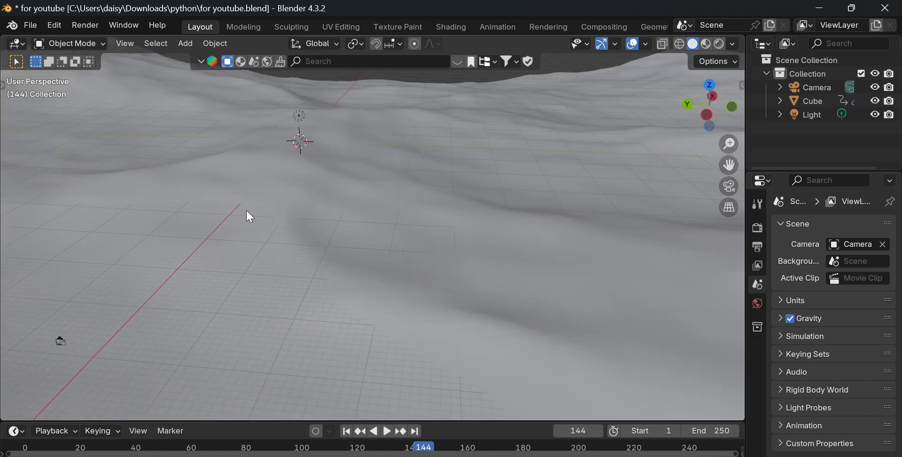
drag(619, 400, 425, 233)
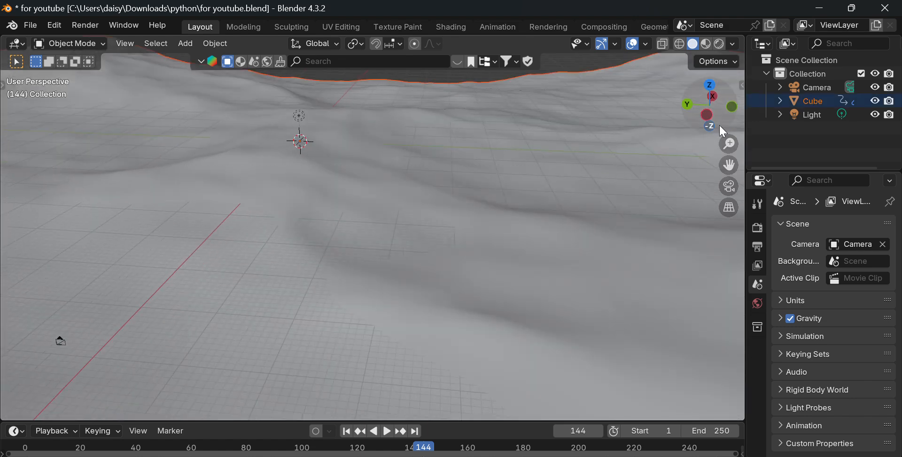
drag(718, 123, 326, 245)
mouse_move(701, 110)
mouse_down()
mouse_move(676, 132)
mouse_move(703, 115)
mouse_move(700, 126)
mouse_up()
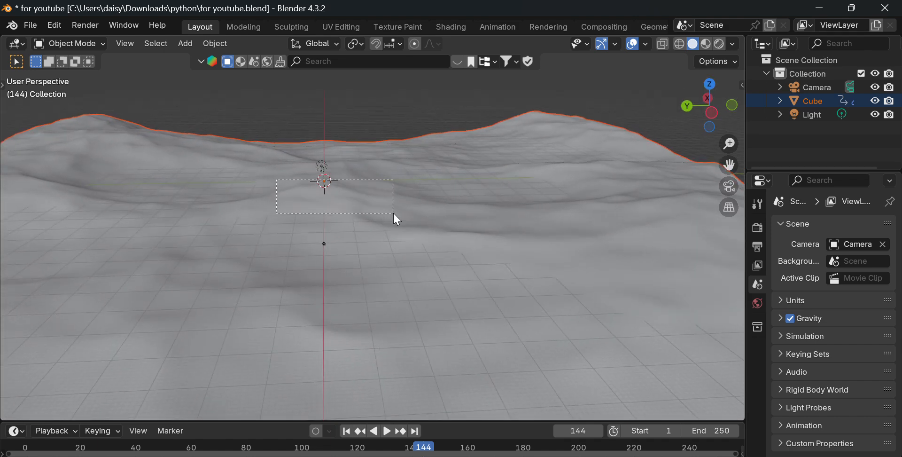
drag(403, 223, 366, 221)
drag(157, 118, 315, 179)
drag(385, 113, 558, 162)
drag(710, 107, 680, 155)
scroll(693, 135, up, 2)
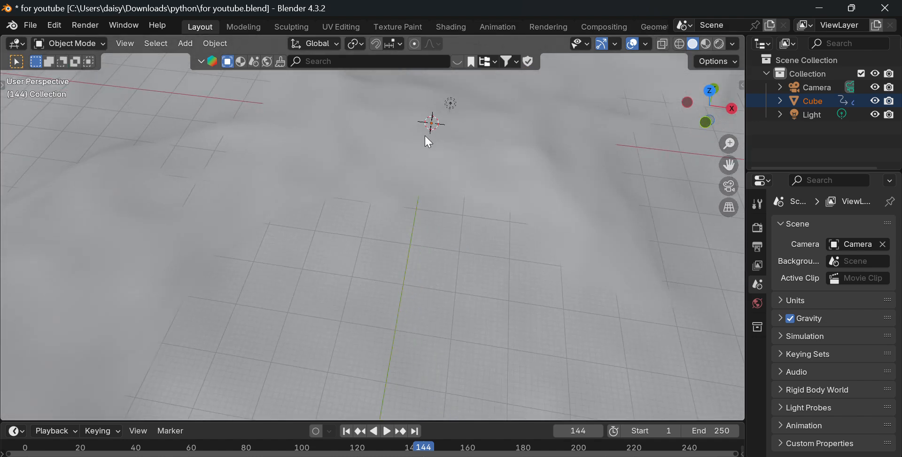
Step: Add a mesh plane at the 3D cursor in the middle of the terrain and scale it up evenly
key(shift+a)
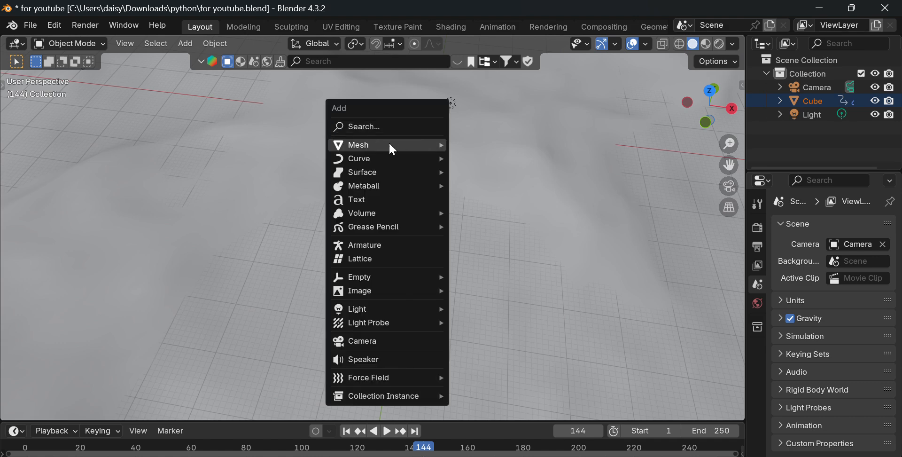
mouse_move(388, 144)
click(494, 143)
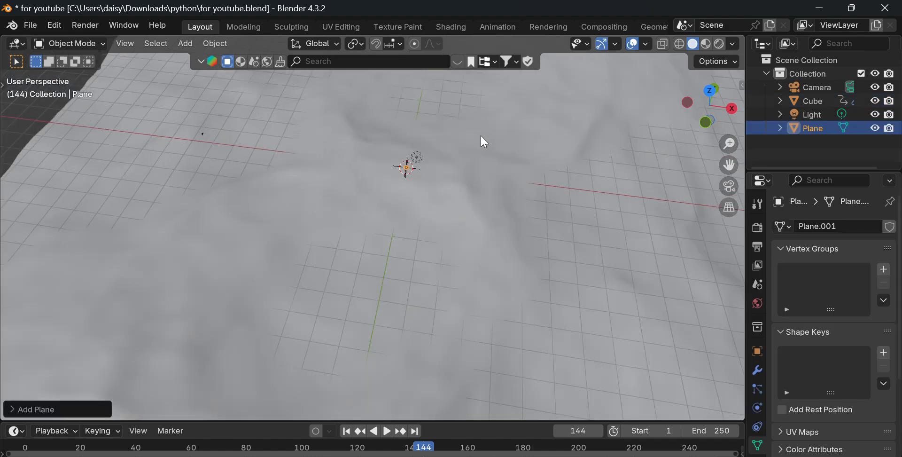
key(s)
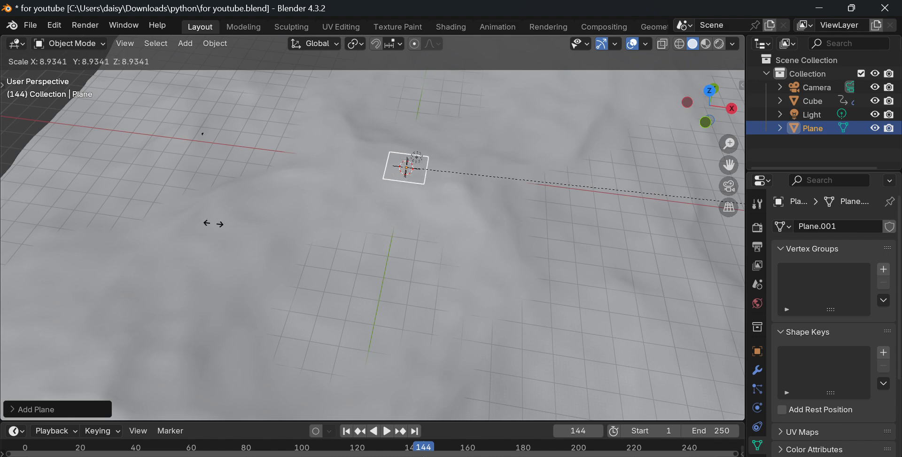
click(455, 227)
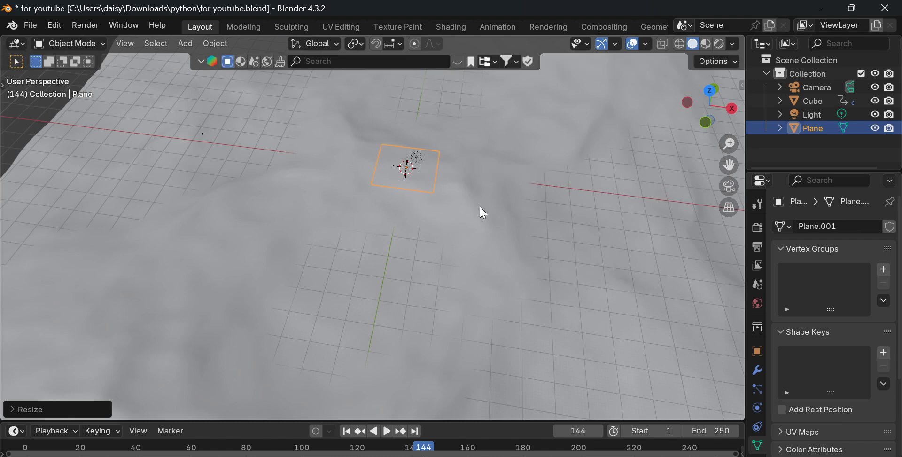
scroll(526, 155, up, 1)
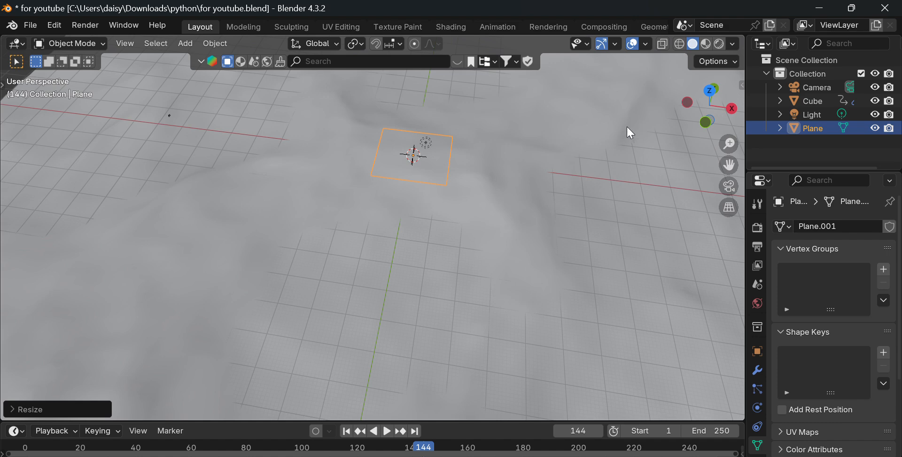
Step: Subdivide the new plane once in Edit Mode, keeping its whole mesh selected
key(Tab)
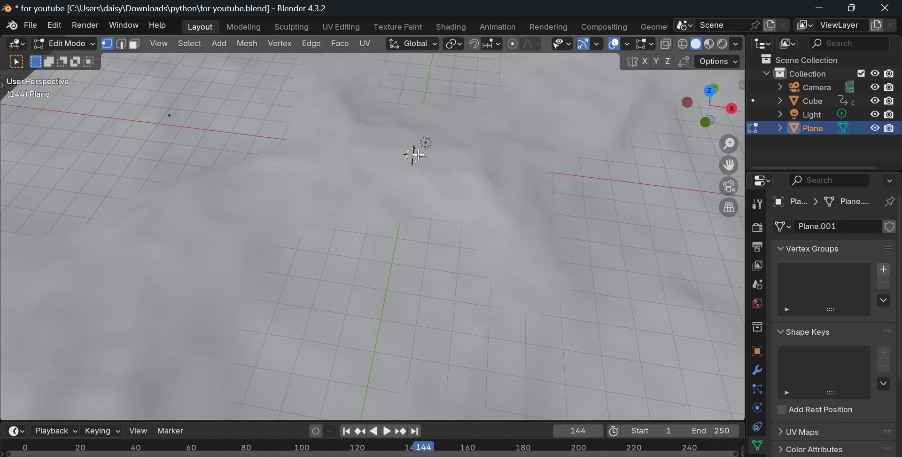
middle_drag(413, 155, 315, 253)
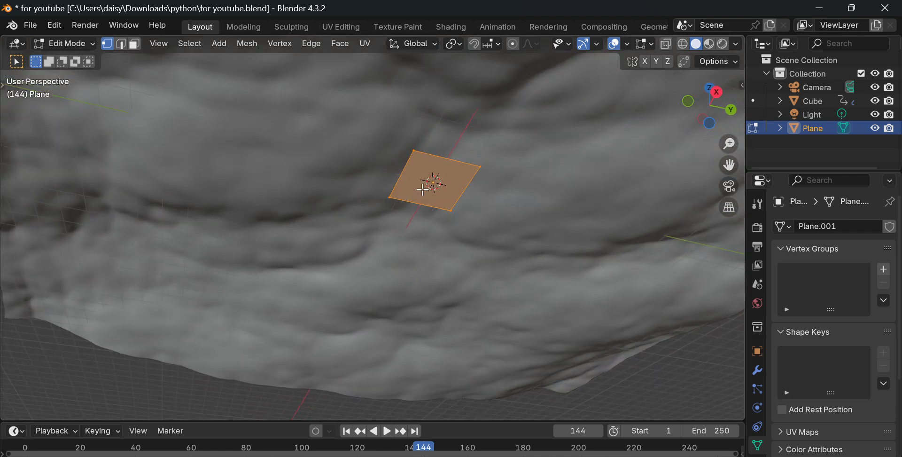
right_click(416, 174)
click(403, 160)
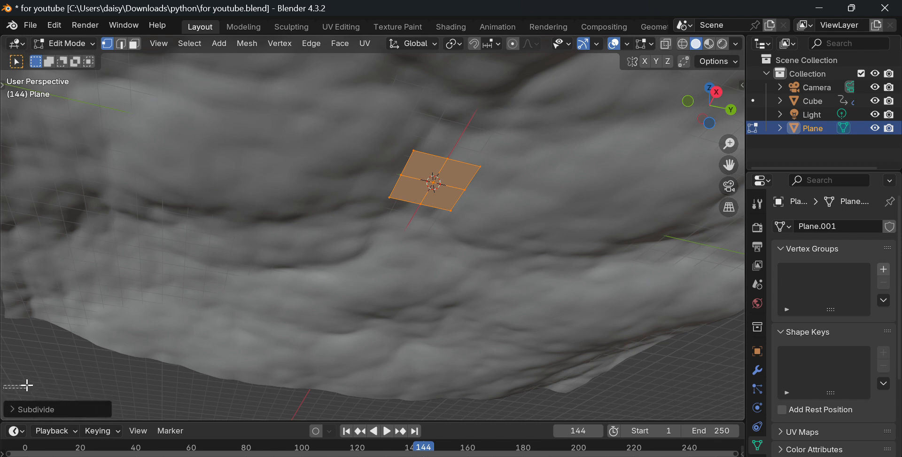
key(alt+a)
key(a)
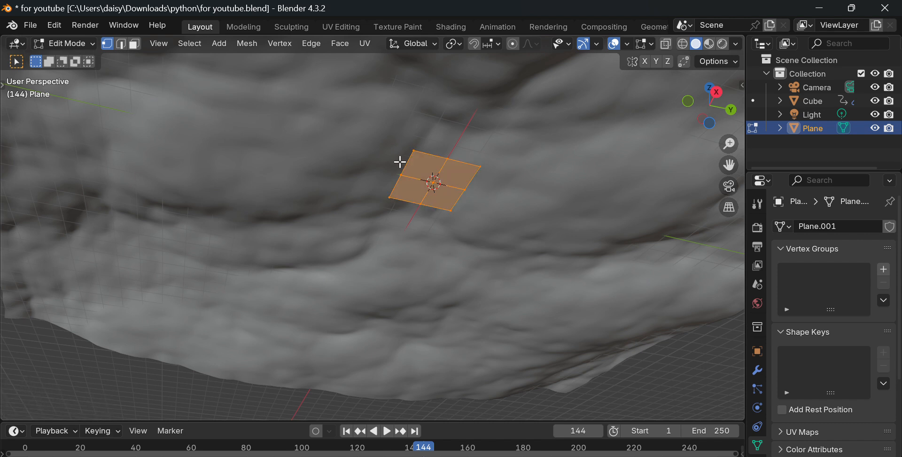
Step: Subdivide the plane's whole mesh again with 50 cuts and return to Object Mode
right_click(424, 166)
click(424, 163)
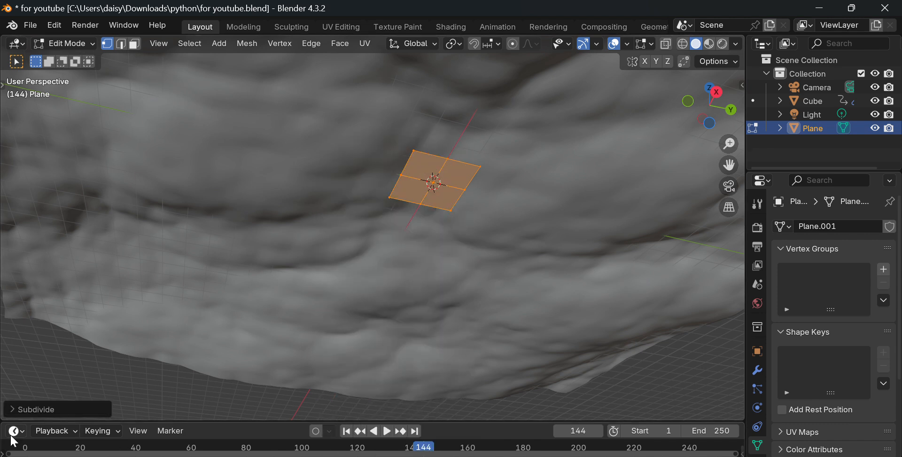
click(37, 415)
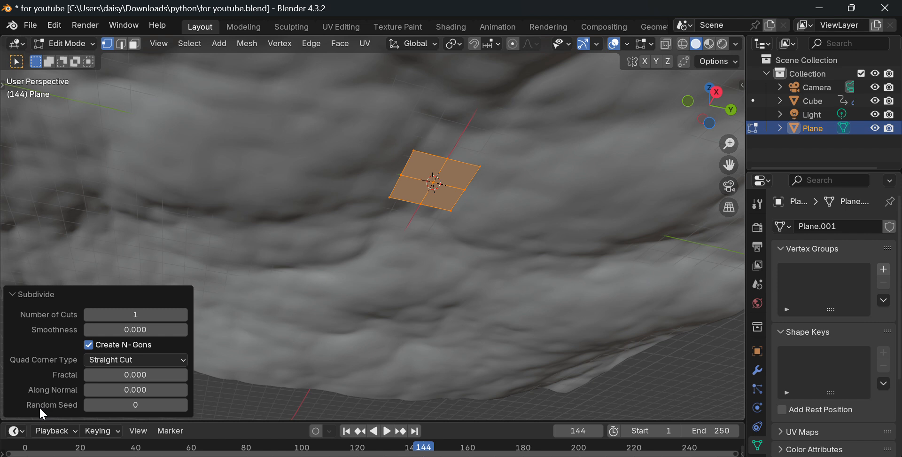
click(139, 315)
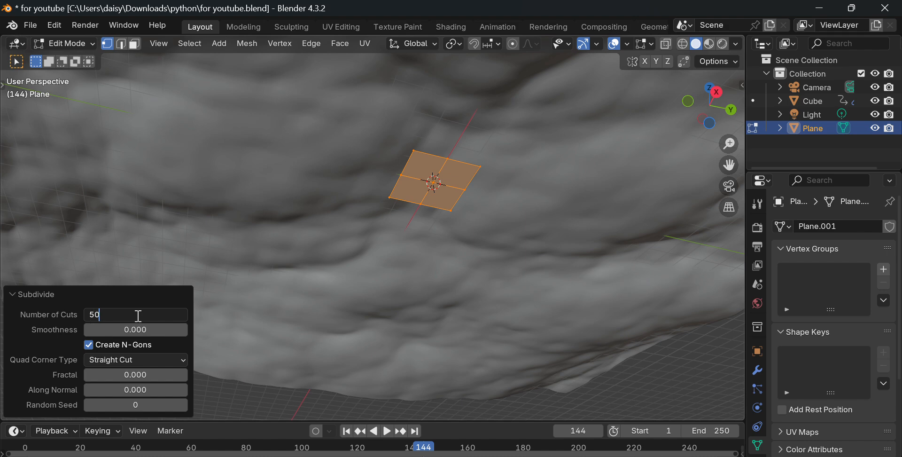
key(Return)
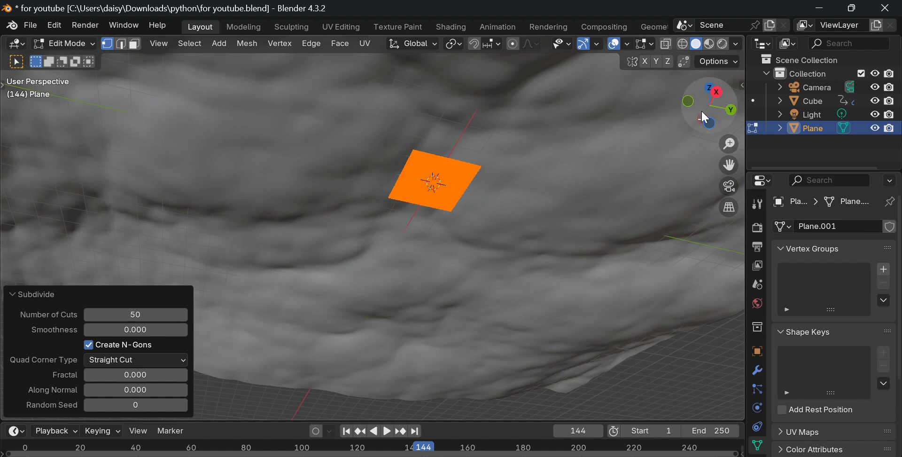
drag(704, 115, 785, 119)
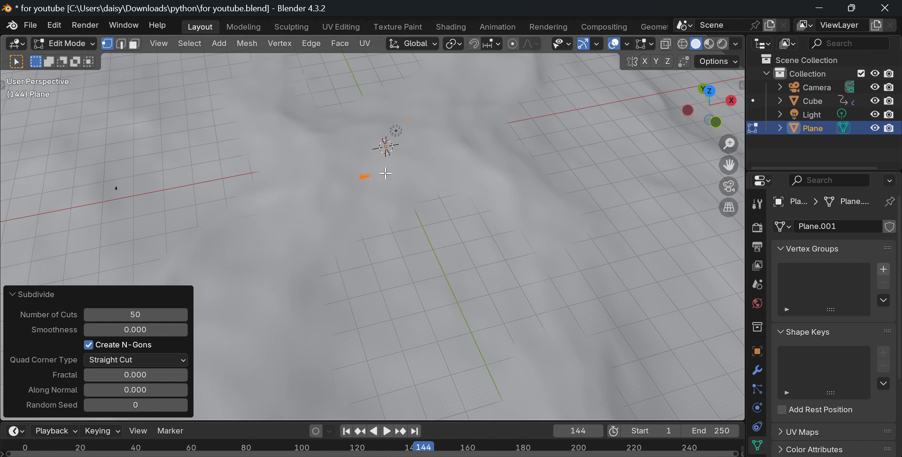
key(Tab)
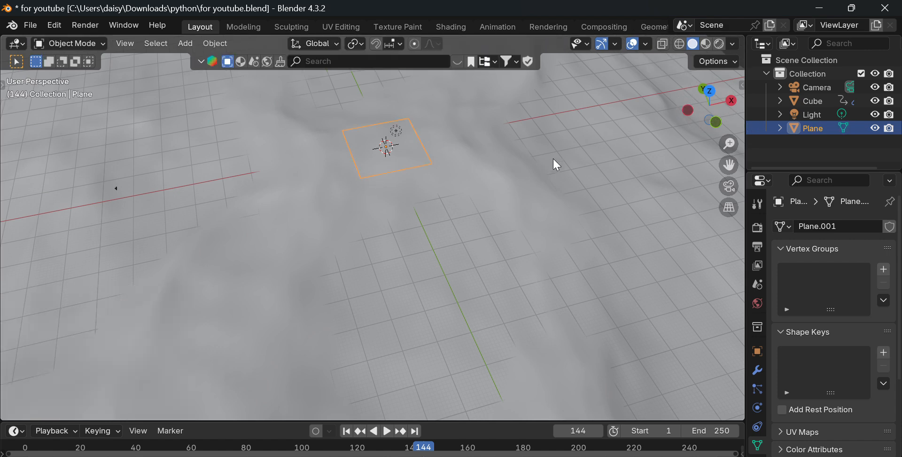
Step: Move the plane about -62.9 m along the global X axis, towards the camera
scroll(505, 211, down, 4)
key(g)
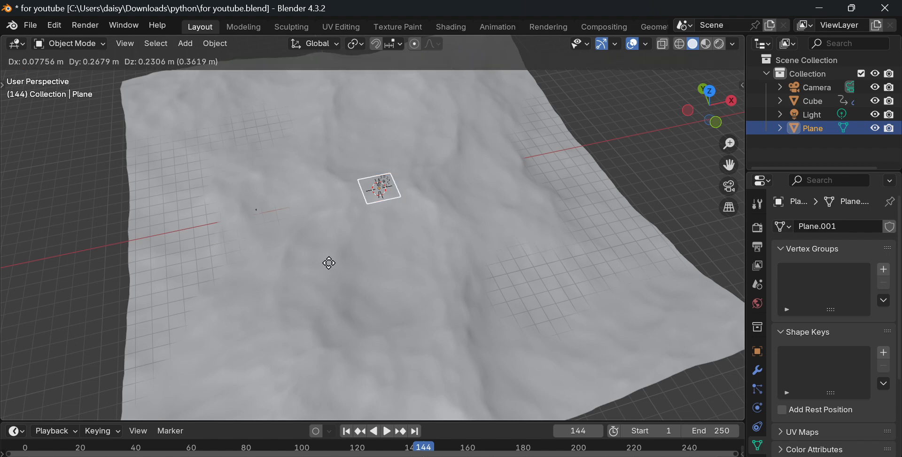
key(z)
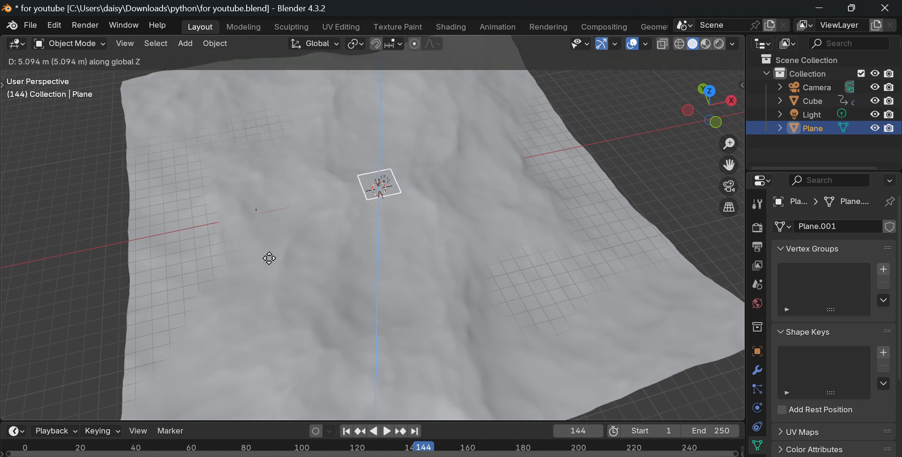
key(x)
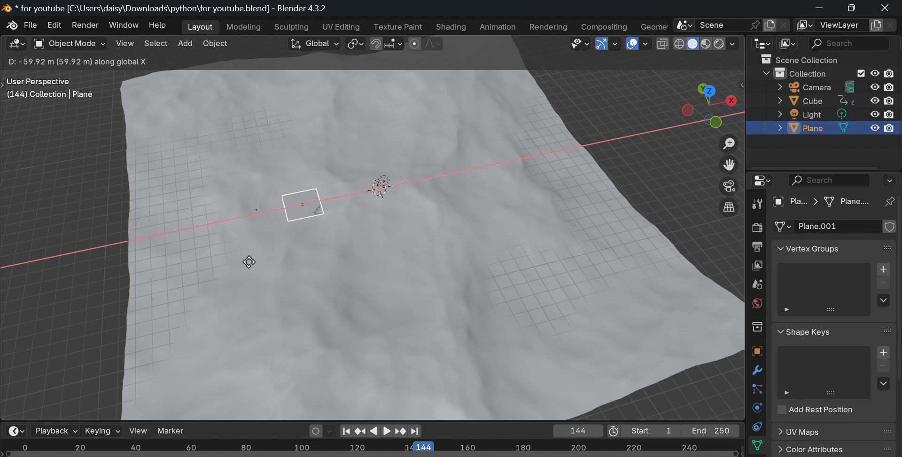
click(244, 262)
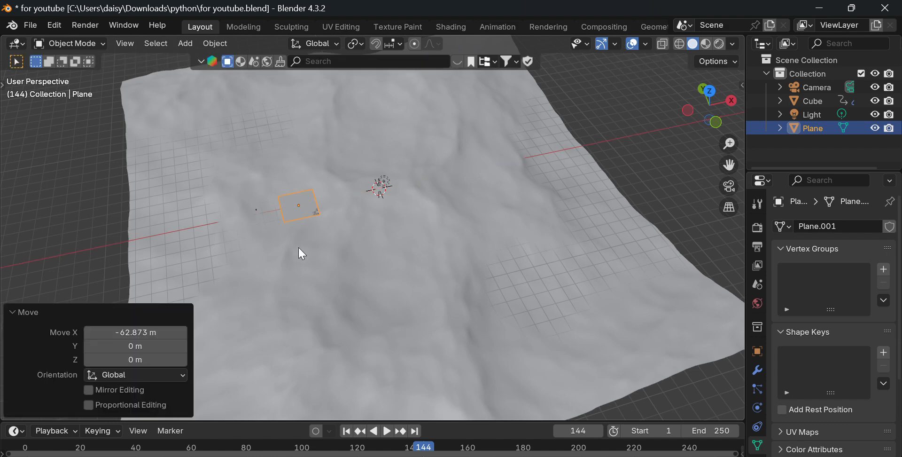
Step: In Sculpt Mode, raise a broad mound from the plane with the Inflate/Deflate brush, working from the camera view
click(727, 187)
click(543, 162)
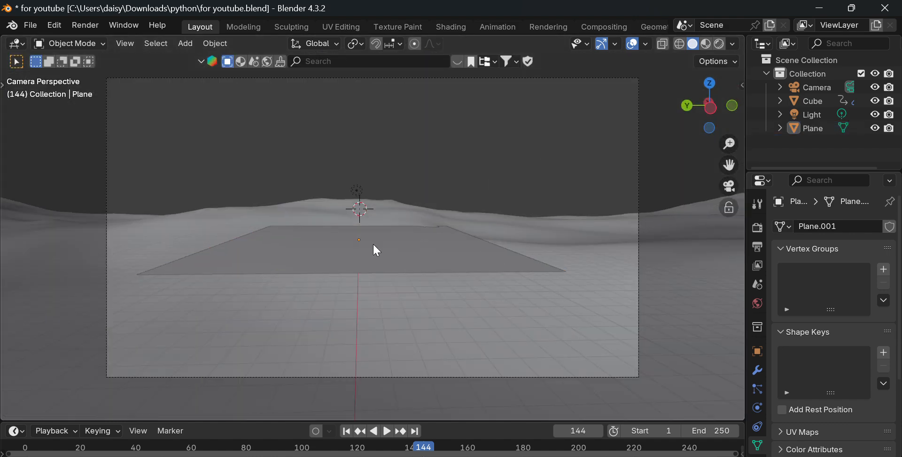
click(75, 43)
click(89, 87)
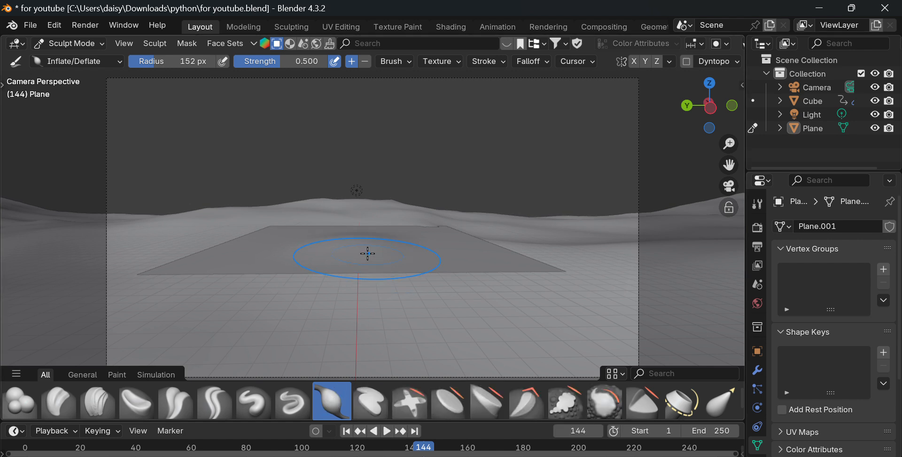
mouse_move(367, 253)
mouse_down()
mouse_move(312, 239)
mouse_move(432, 238)
mouse_move(412, 228)
mouse_up()
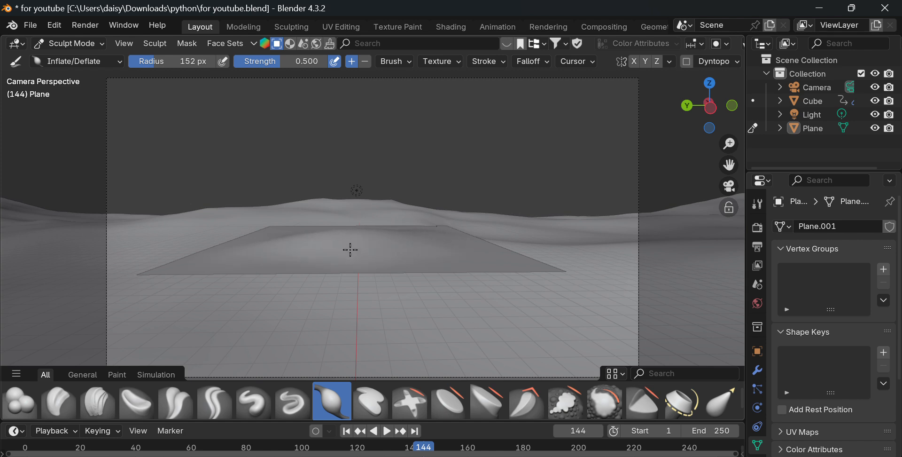
mouse_move(350, 249)
mouse_down()
mouse_move(372, 227)
mouse_move(471, 246)
mouse_move(353, 225)
mouse_move(300, 238)
mouse_move(335, 230)
mouse_move(323, 223)
mouse_move(317, 229)
mouse_move(370, 234)
mouse_move(312, 221)
mouse_move(386, 229)
mouse_move(379, 237)
mouse_move(417, 224)
mouse_move(396, 232)
mouse_move(421, 235)
mouse_move(295, 226)
mouse_up()
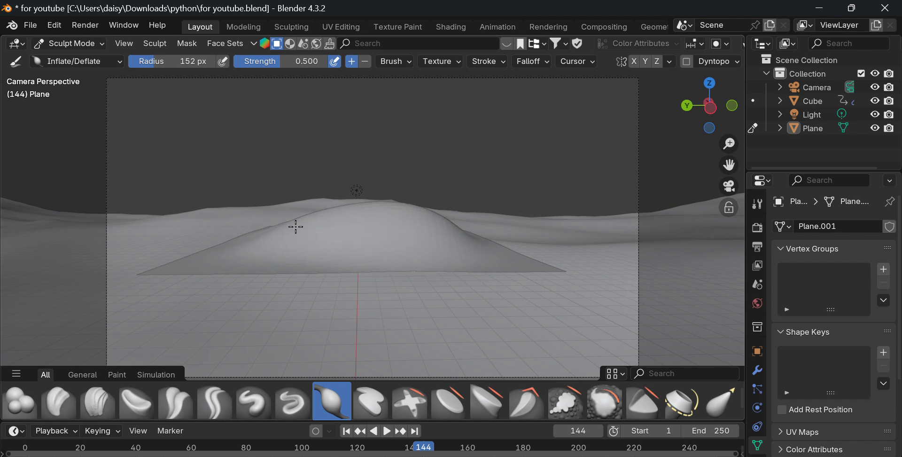
Step: Build up the mound's sides from other angles with Inflate/Deflate and smooth its outline in the camera view
mouse_move(705, 113)
mouse_down()
mouse_move(409, 141)
mouse_move(310, 309)
mouse_up()
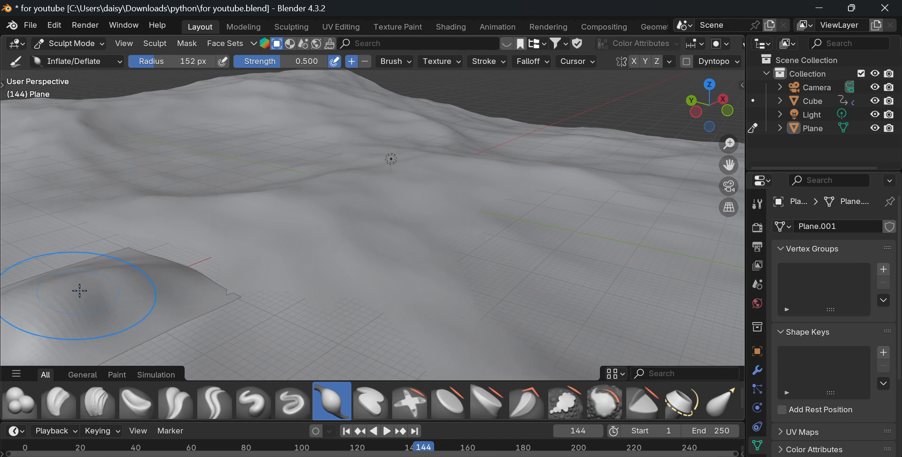
drag(707, 105, 635, 275)
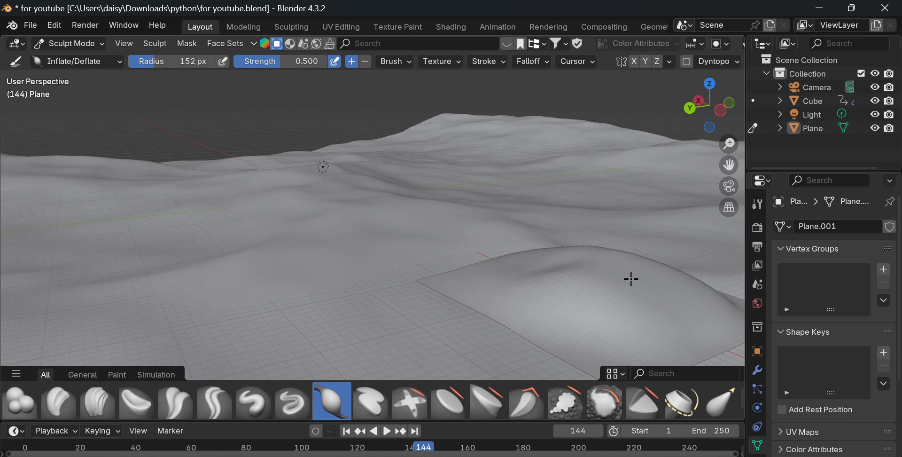
click(729, 187)
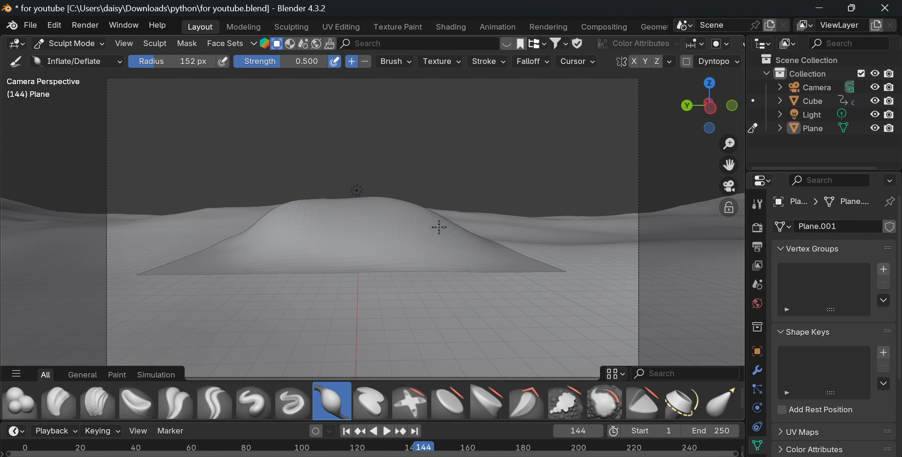
mouse_move(272, 218)
shift+mouse_down()
mouse_move(314, 202)
mouse_move(262, 208)
shift+mouse_up()
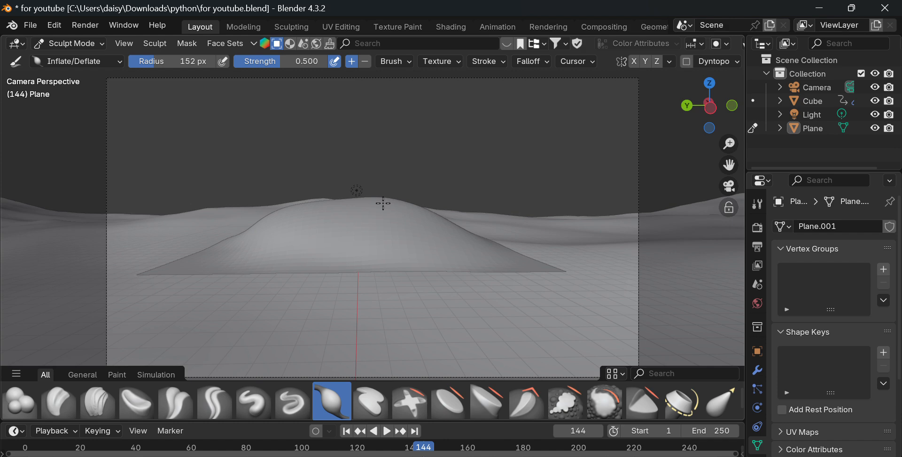
Step: Return the plane to Object Mode and try applying Shade Smooth to the sculpted hill
drag(697, 111, 705, 117)
scroll(479, 248, down, 3)
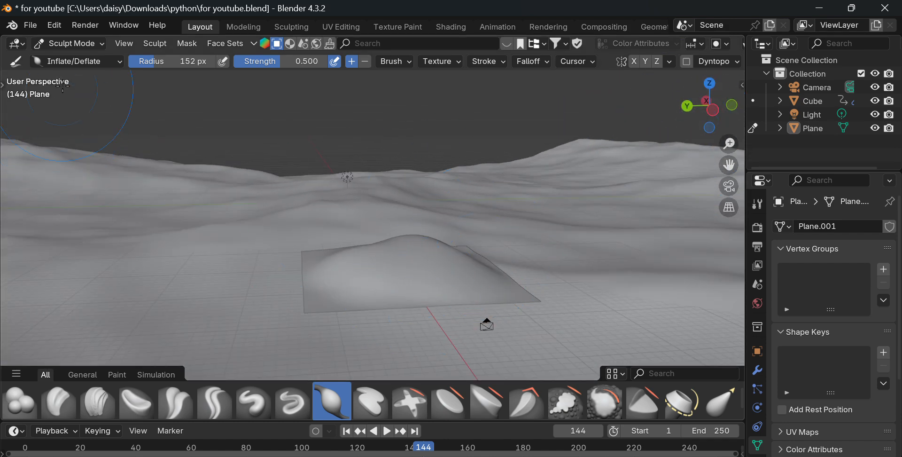
click(70, 44)
click(74, 58)
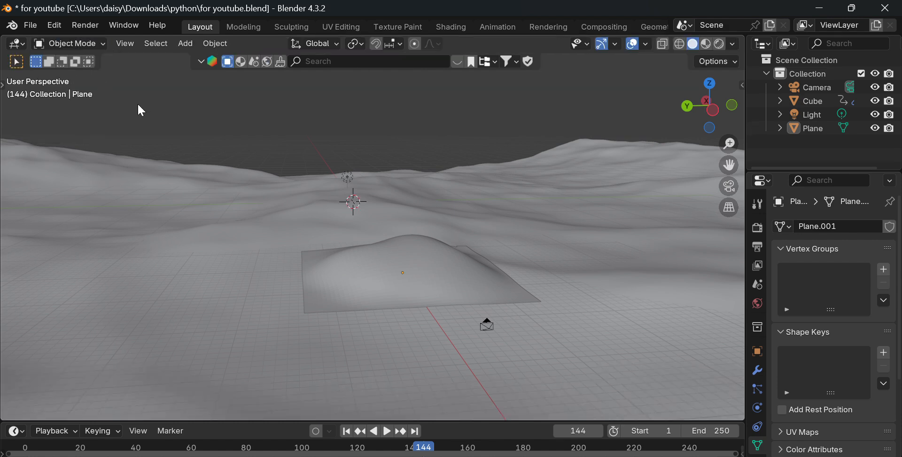
right_click(389, 263)
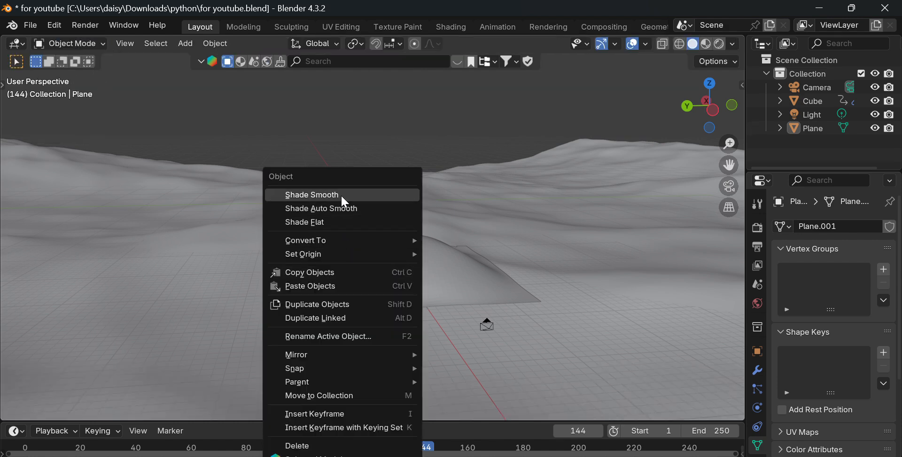
click(394, 194)
Step: Select the hill plane and the terrain together and apply Shade Smooth to both
scroll(531, 306, up, 4)
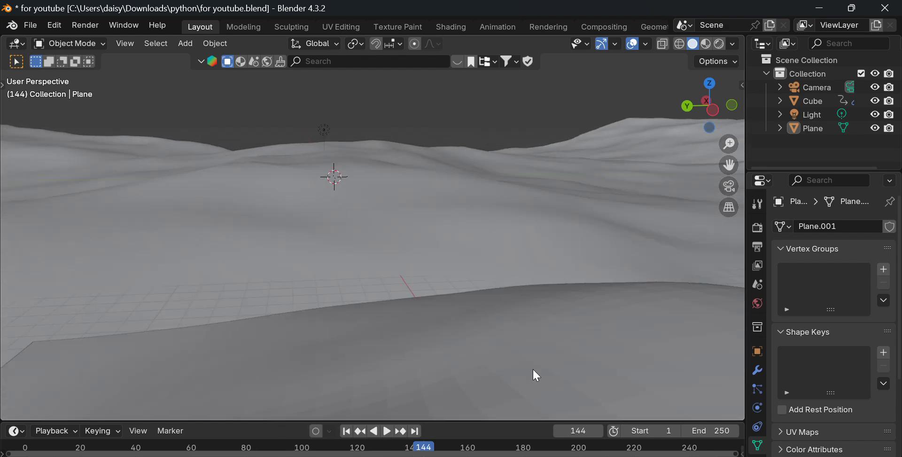
drag(489, 371, 551, 398)
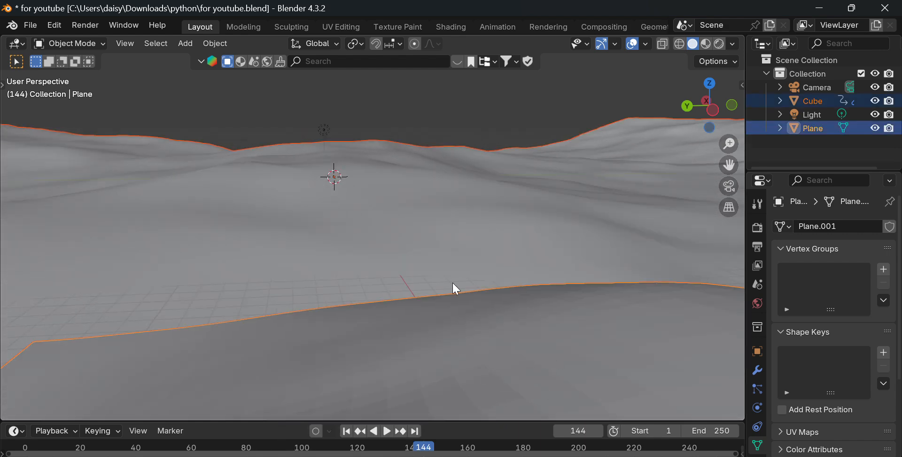
drag(452, 282, 605, 364)
scroll(605, 361, down, 5)
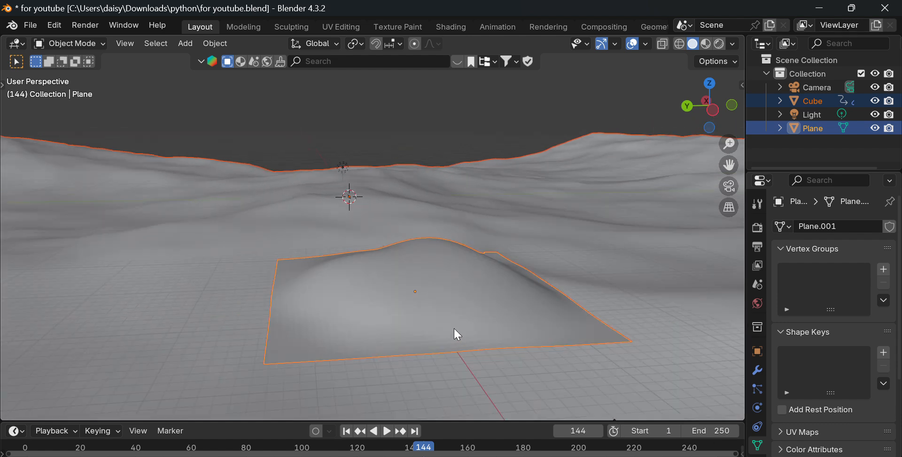
right_click(398, 300)
click(346, 180)
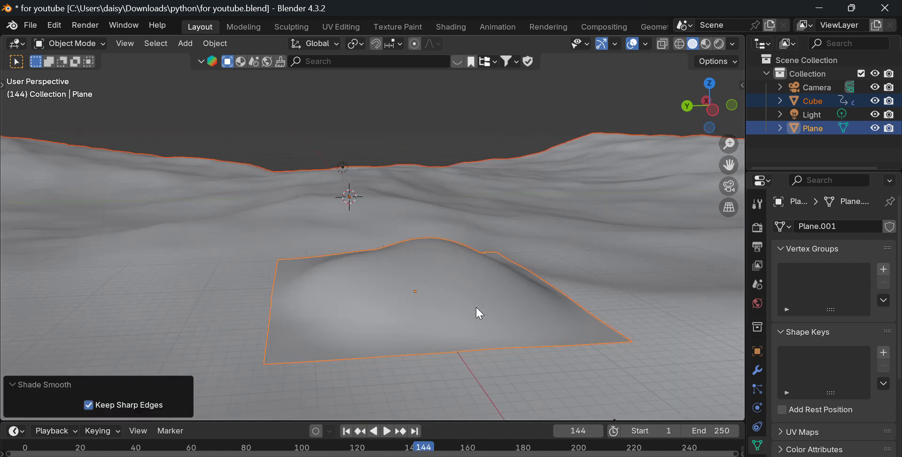
click(757, 370)
click(834, 227)
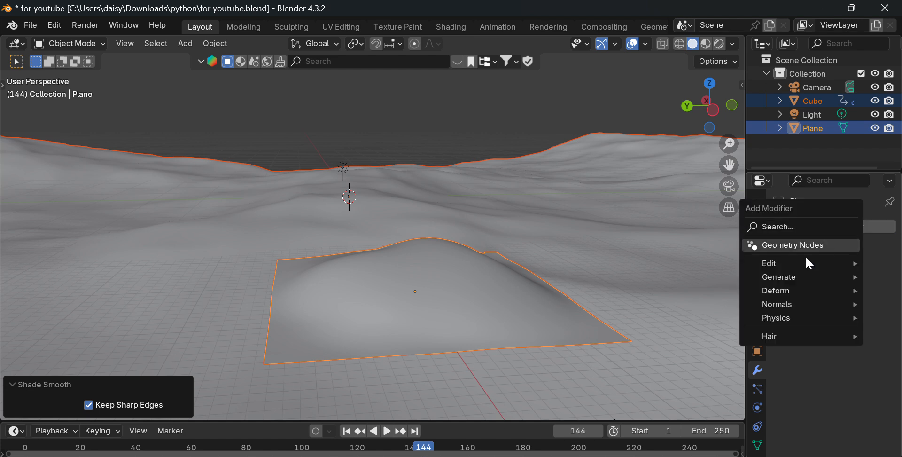
mouse_move(788, 319)
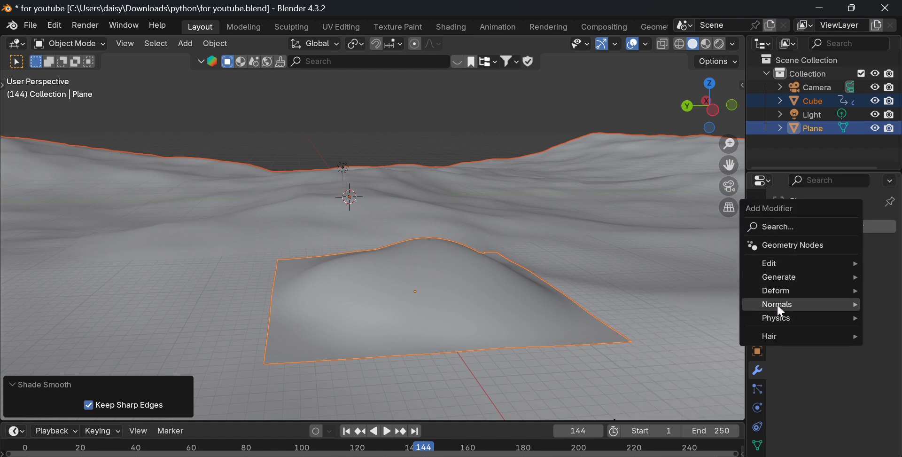
mouse_move(785, 290)
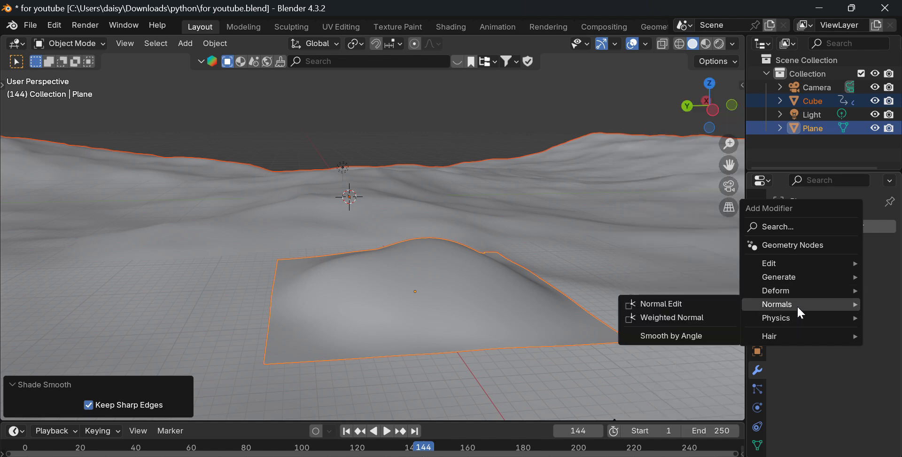
mouse_move(797, 289)
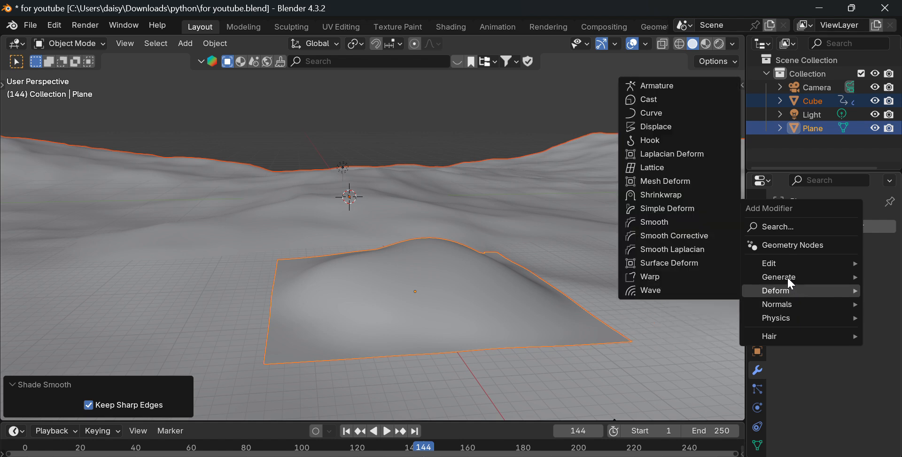
click(691, 196)
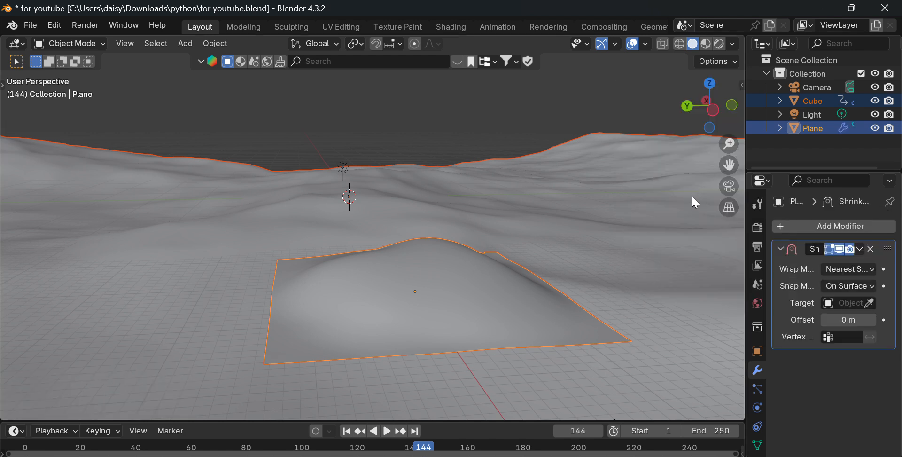
click(869, 250)
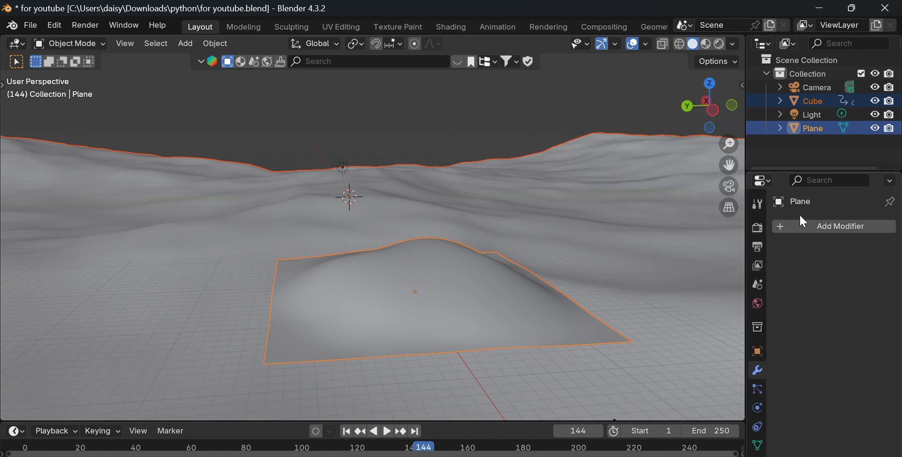
Step: Check the hill through the camera and deselect both the plane and the terrain
mouse_move(715, 93)
mouse_down()
mouse_move(703, 111)
mouse_move(708, 102)
mouse_up()
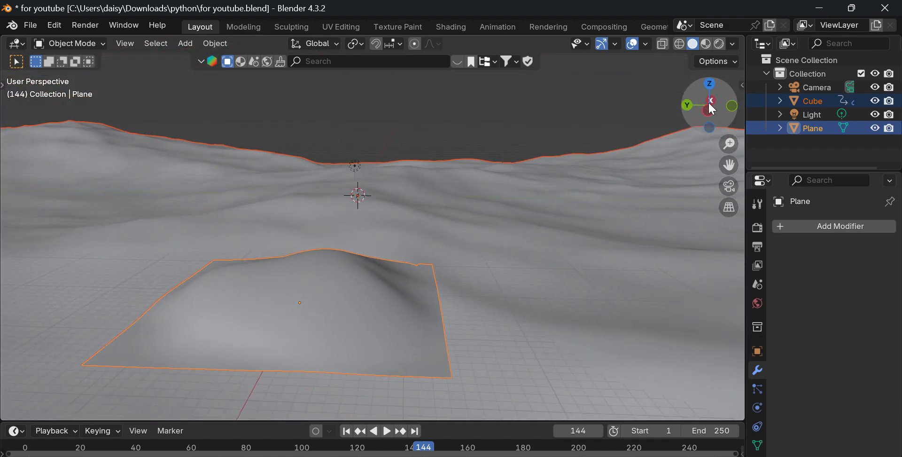
scroll(473, 262, down, 1)
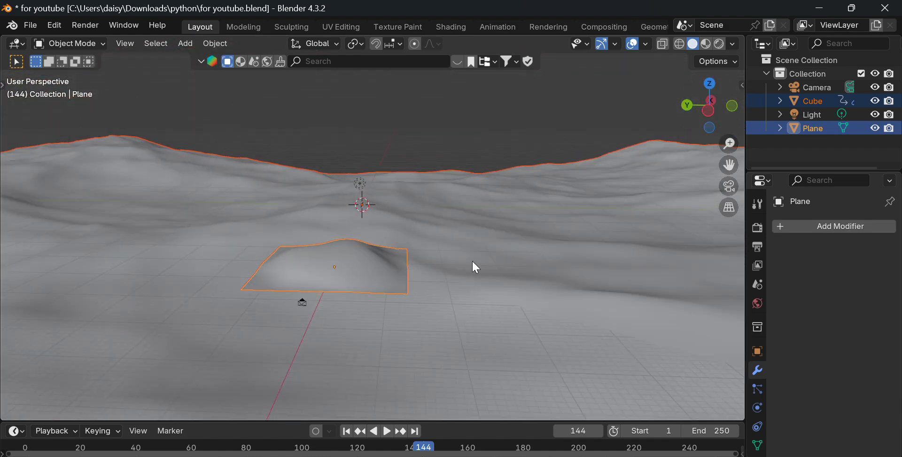
click(729, 186)
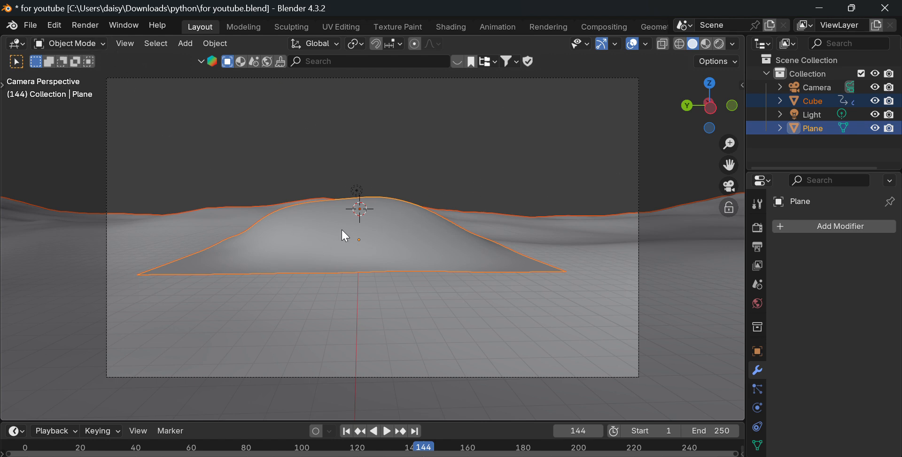
click(401, 180)
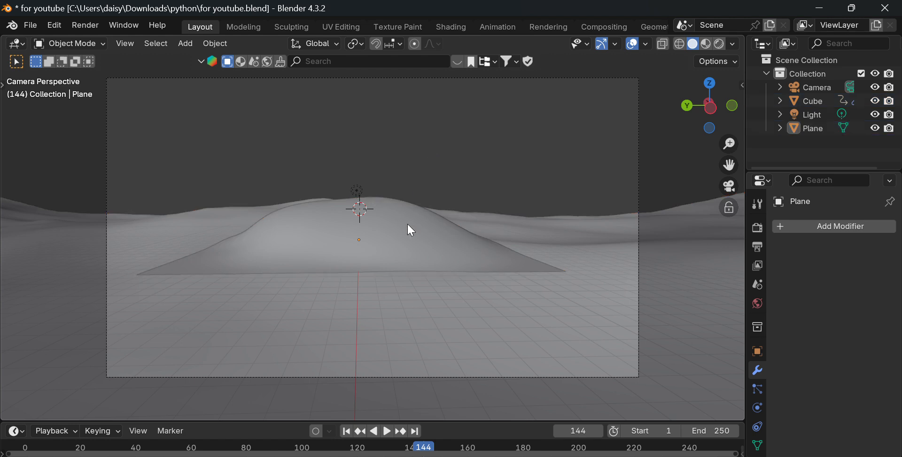
drag(692, 99, 697, 110)
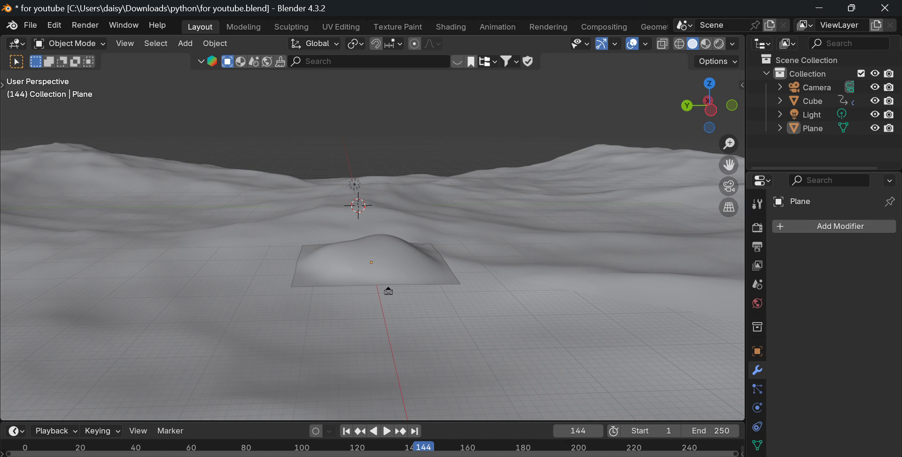
Step: Switch to the browser, copy the search term for BlenderKit's free Tree model, and return to Blender
click(580, 456)
click(331, 15)
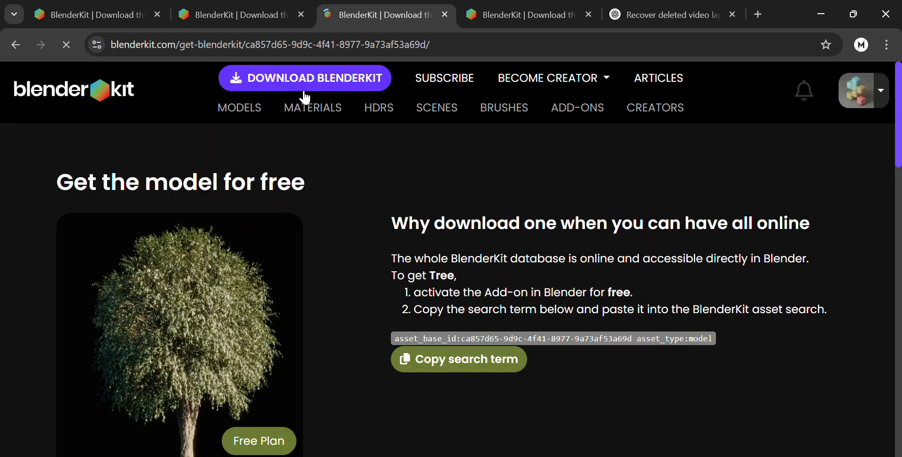
click(452, 365)
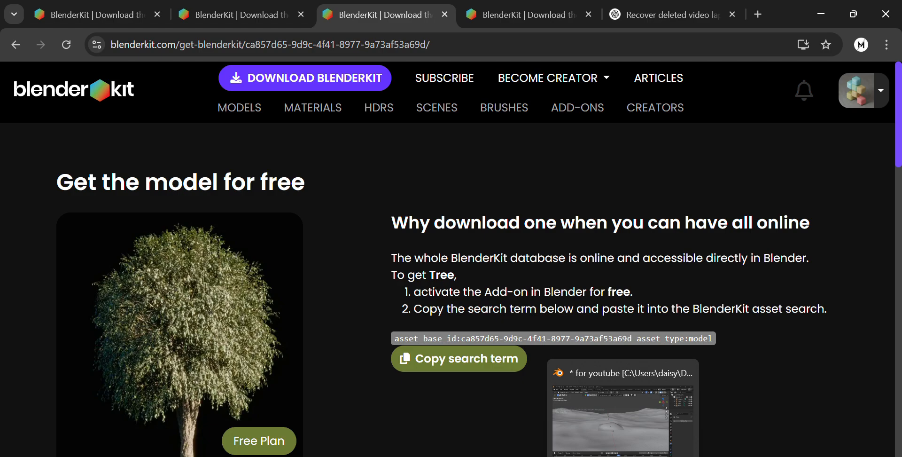
click(623, 456)
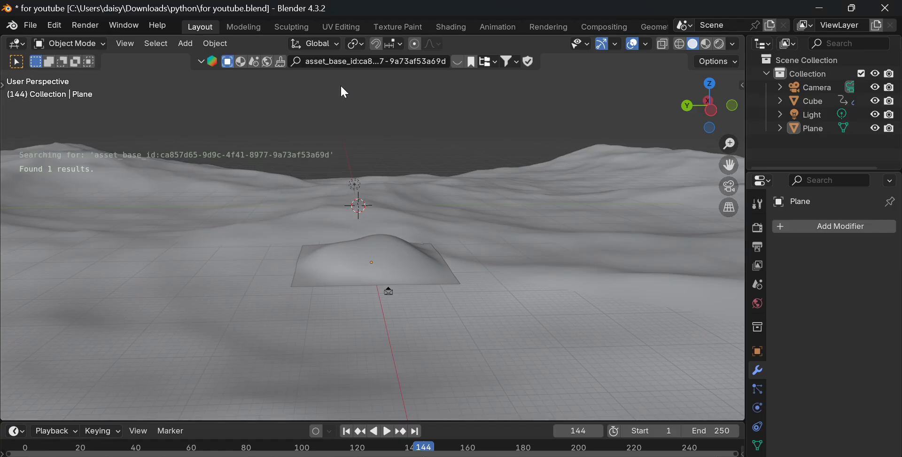
Step: Search BlenderKit for asset_base_id:ca857d65-9d9c-4f41-8977-9a73af53a69d asset_type:model and place the Tree at the 3D cursor
click(364, 62)
text(asset_type:model)
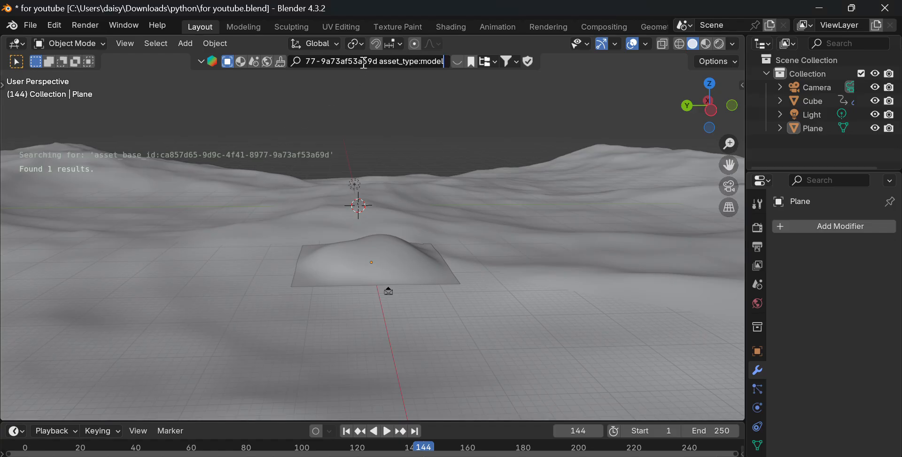
key(Return)
mouse_move(42, 118)
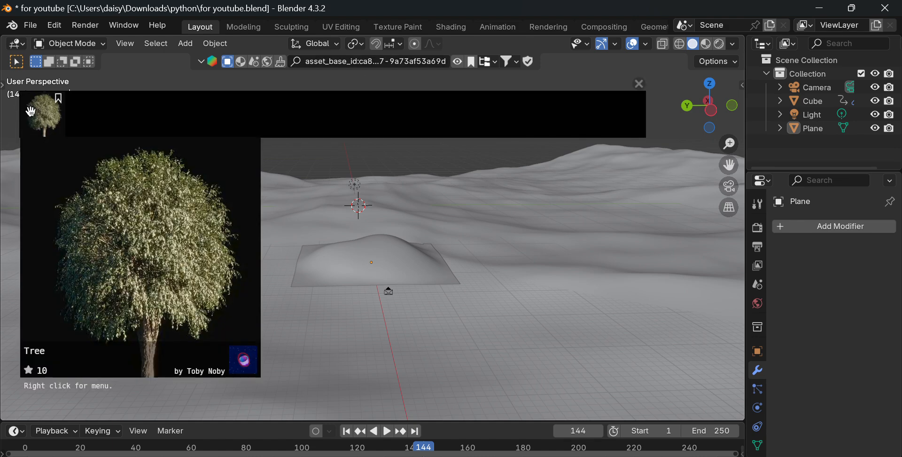
drag(42, 118, 357, 207)
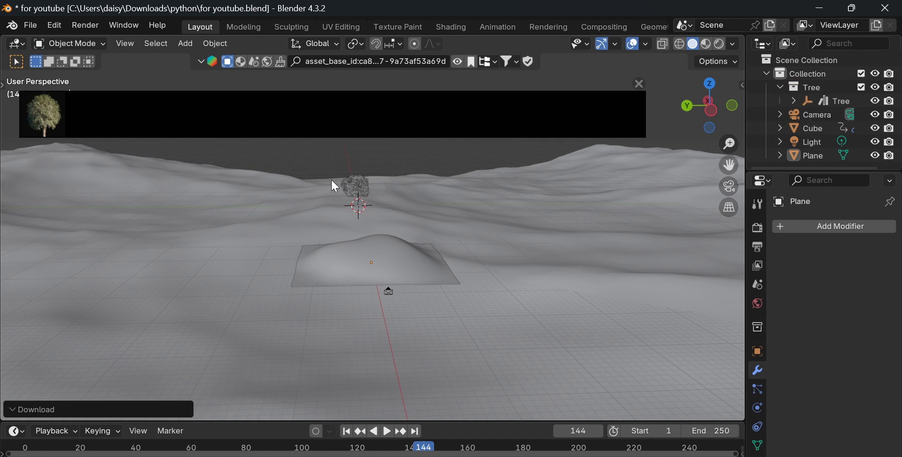
Step: Move the tree's leaves about 1.7 m in X, 0.49 m in Y and 7.9 m in Z, and delete them
click(359, 190)
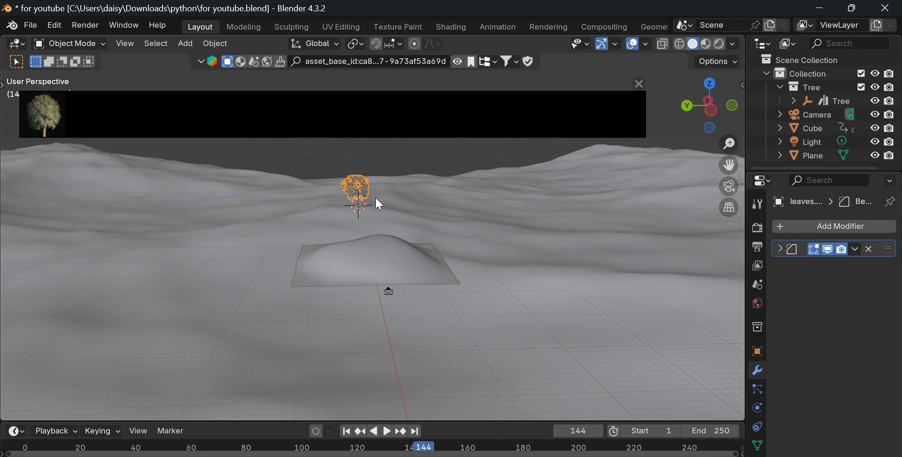
key(g)
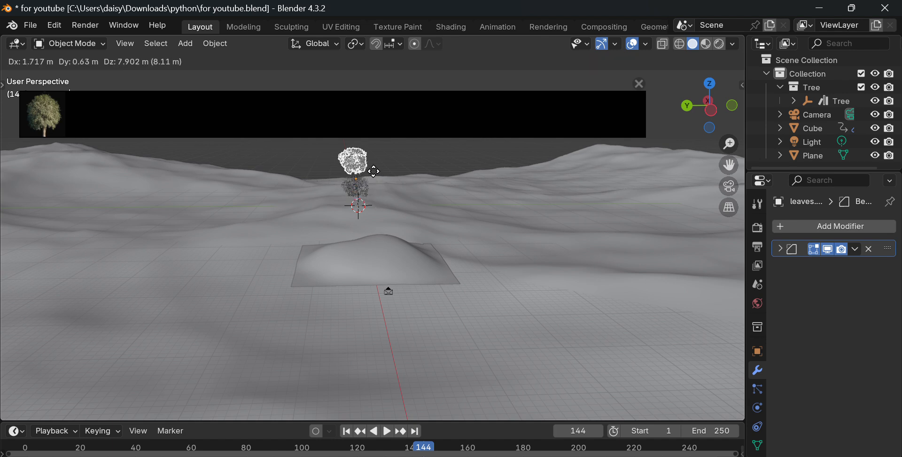
click(377, 178)
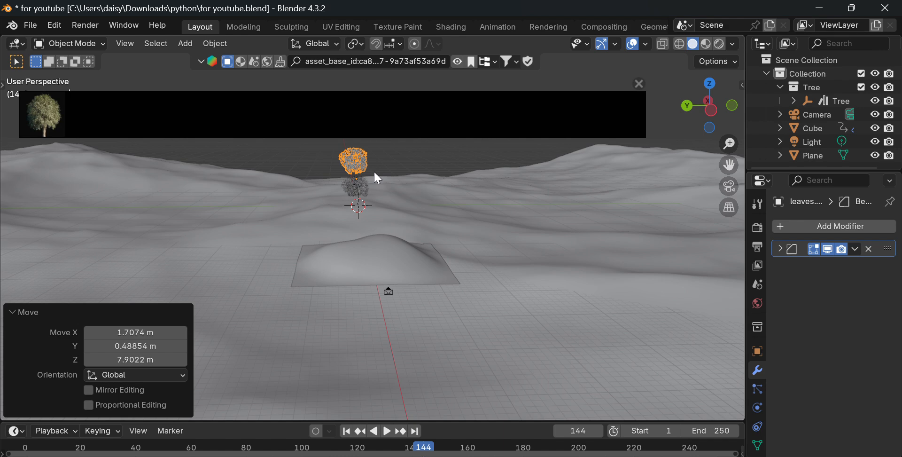
key(Delete)
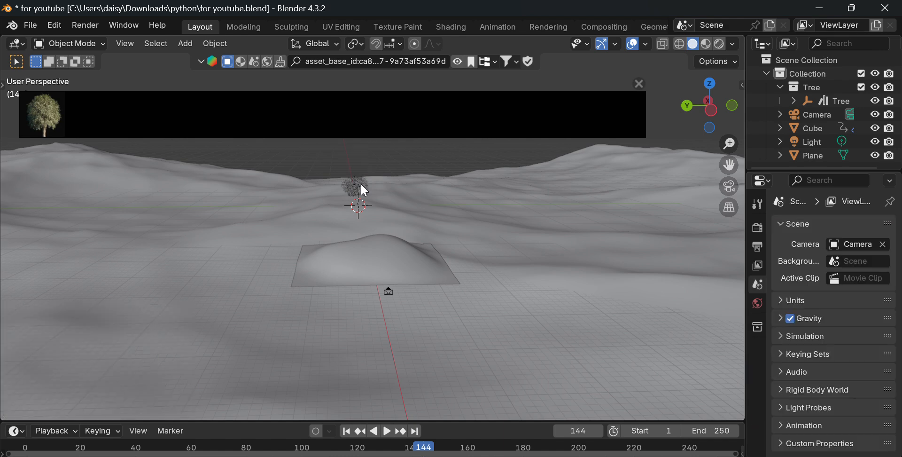
Step: Try moving the remaining tree part tree.001 upwards, and undo everything back to before the tree was placed
click(360, 183)
key(g)
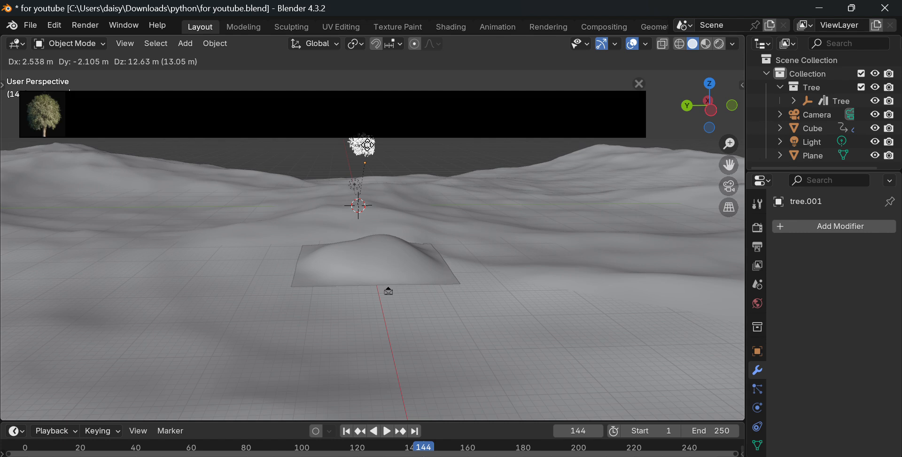
click(369, 163)
key(ctrl+z)
key(ctrl+z)
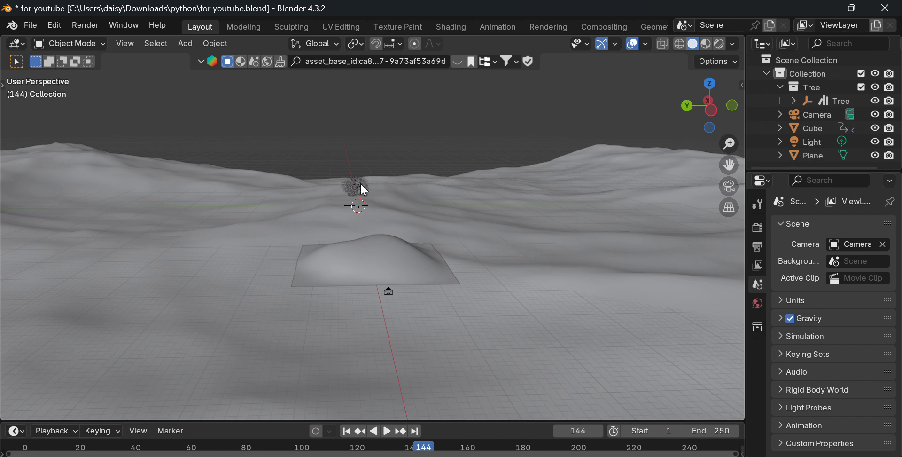
key(ctrl+z)
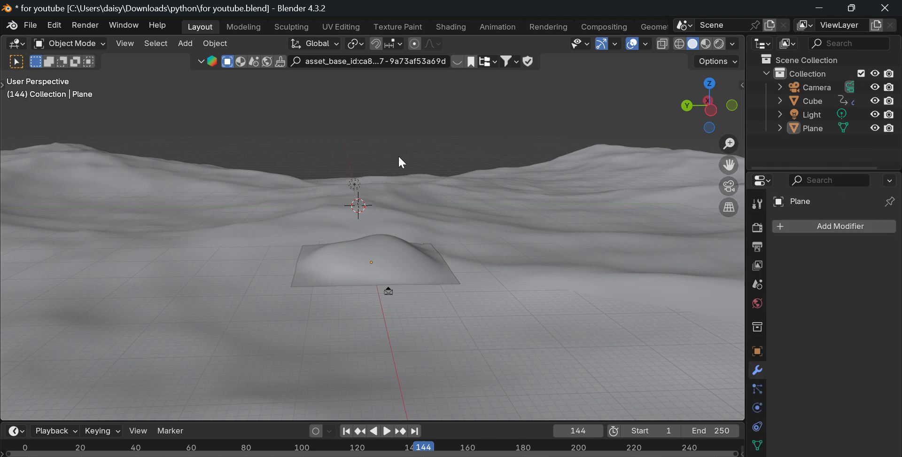
Step: Repeat the BlenderKit model search with the copied Tree search term and place the 3D cursor on the terrain beyond the hill
click(343, 63)
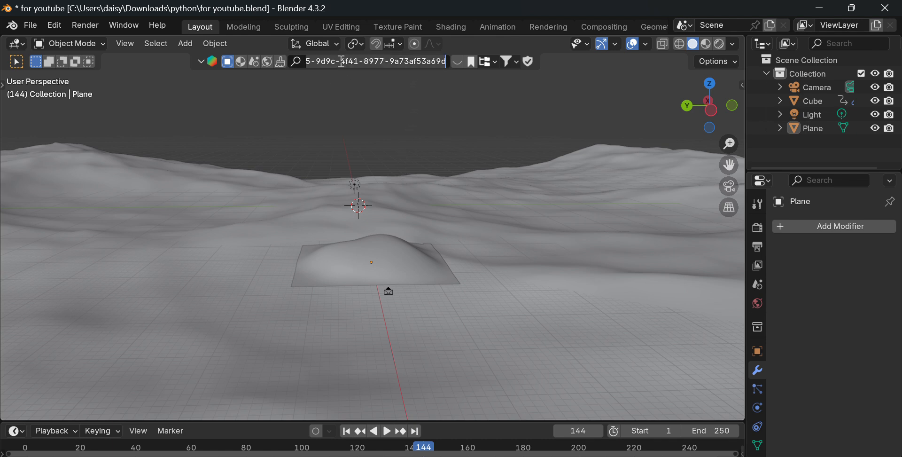
key(ctrl+v)
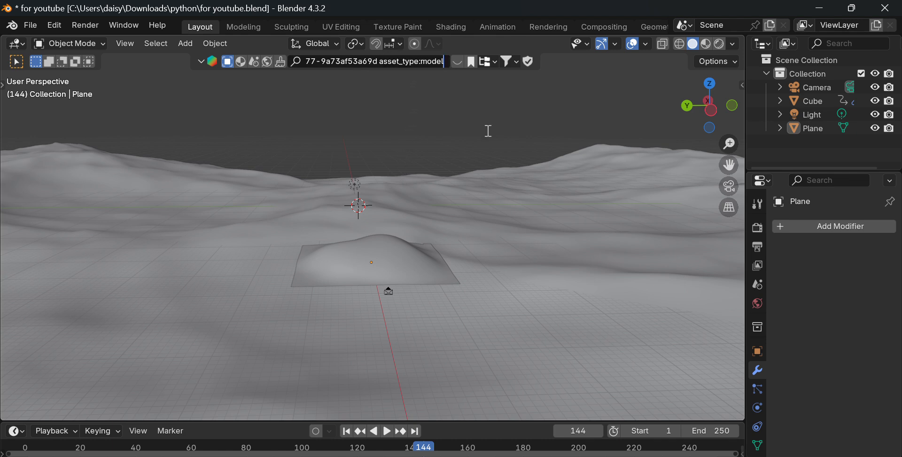
key(Return)
drag(718, 95, 628, 108)
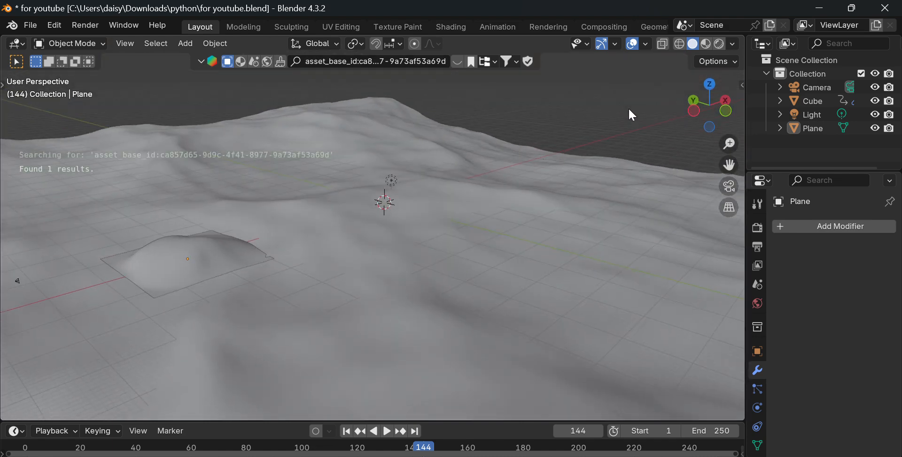
shift+right_click(411, 187)
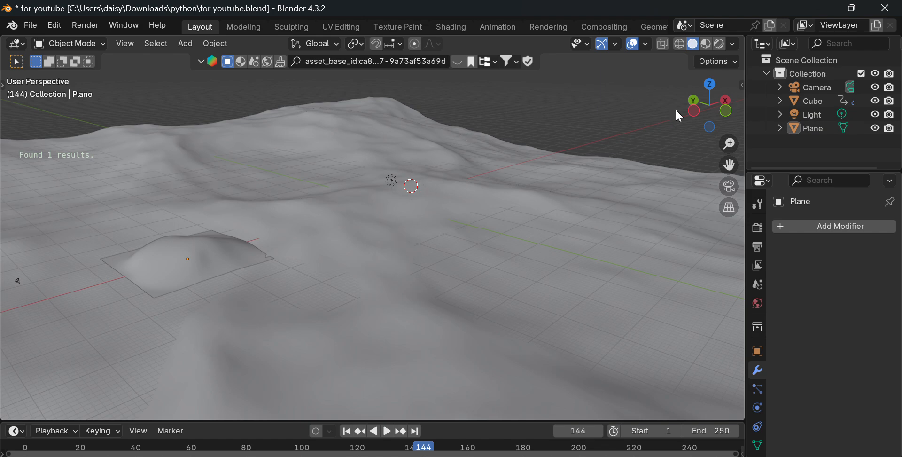
Step: Rerun the BlenderKit search for the Tree model and place the Tree at the 3D cursor beyond the hill
drag(705, 105, 583, 111)
click(426, 63)
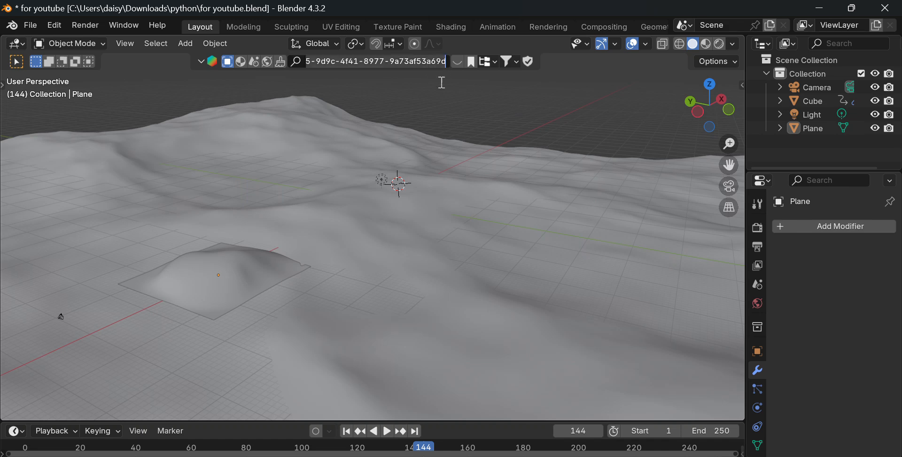
key(Return)
click(46, 124)
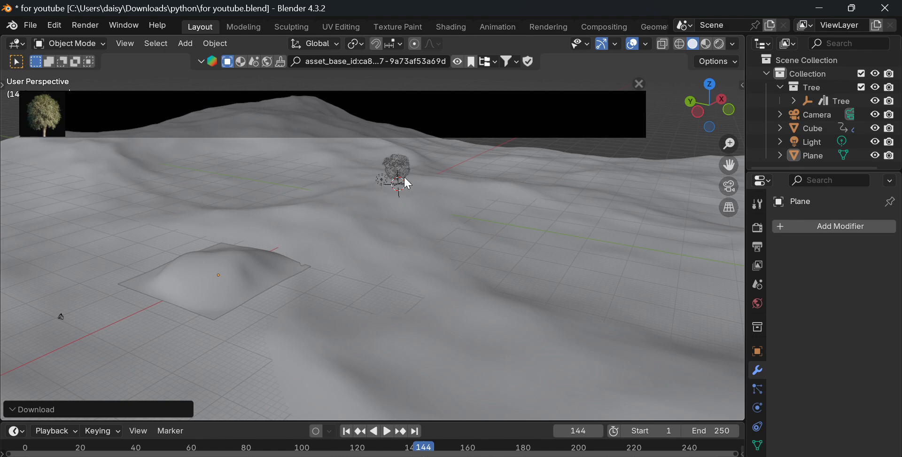
Step: Select the tree's leaves and trunk together and move them about -74.05 m along global X to the foreground hill
scroll(407, 184, up, 7)
drag(729, 165, 698, 170)
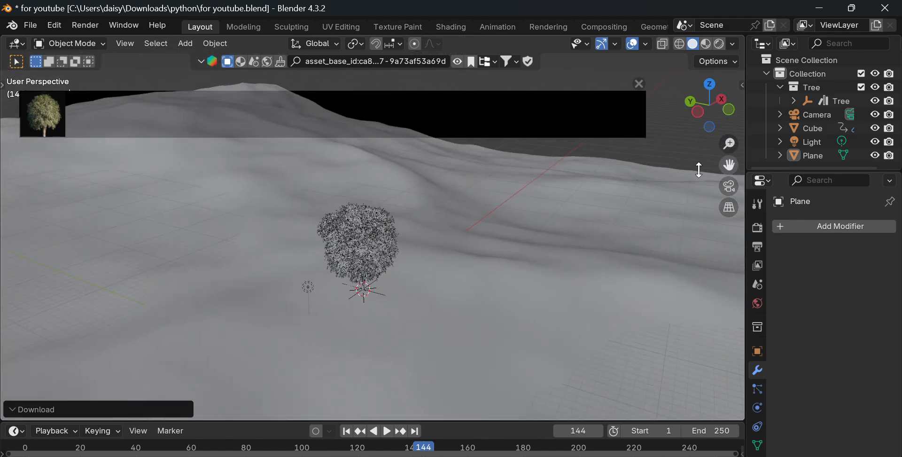
scroll(404, 249, up, 2)
click(353, 269)
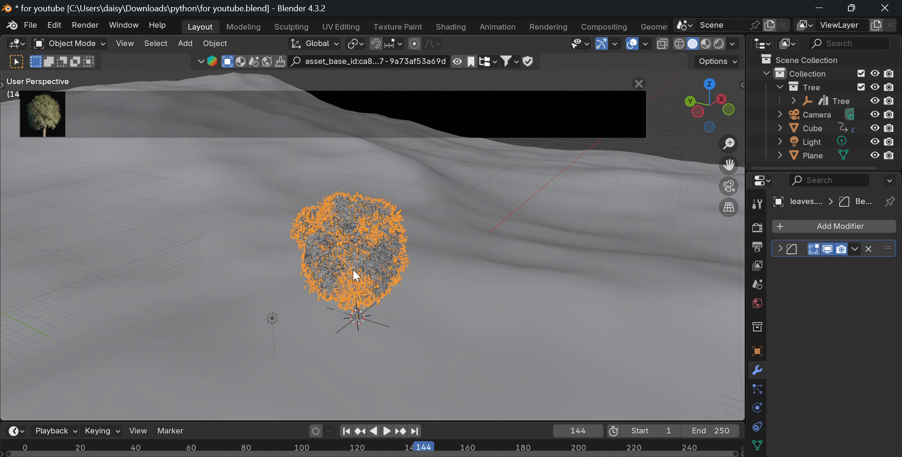
drag(724, 105, 724, 81)
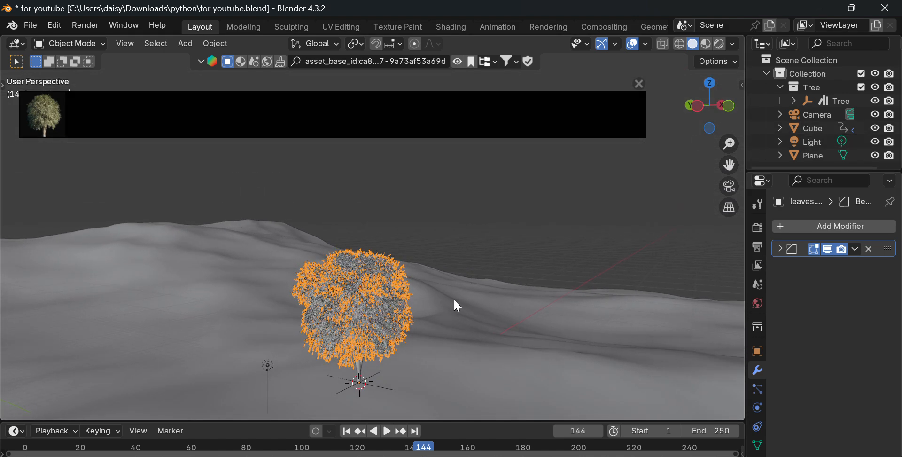
shift+click(359, 367)
scroll(428, 323, down, 1)
scroll(409, 312, down, 2)
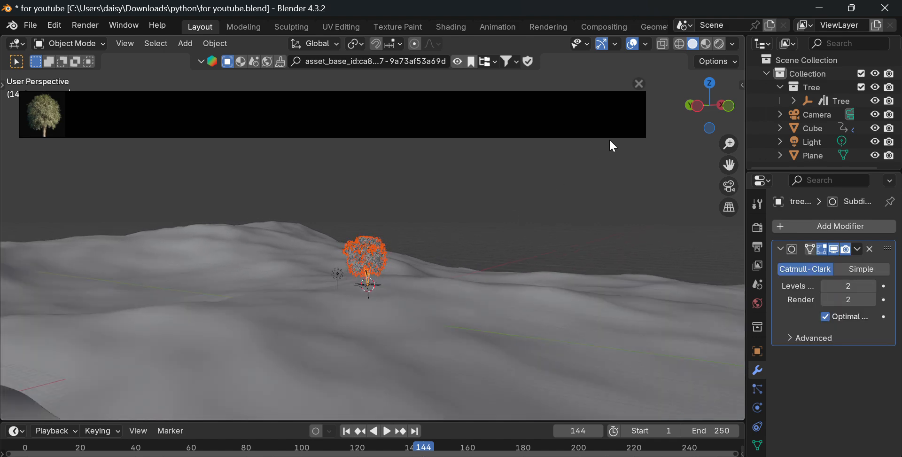
drag(706, 100, 708, 118)
scroll(671, 164, down, 3)
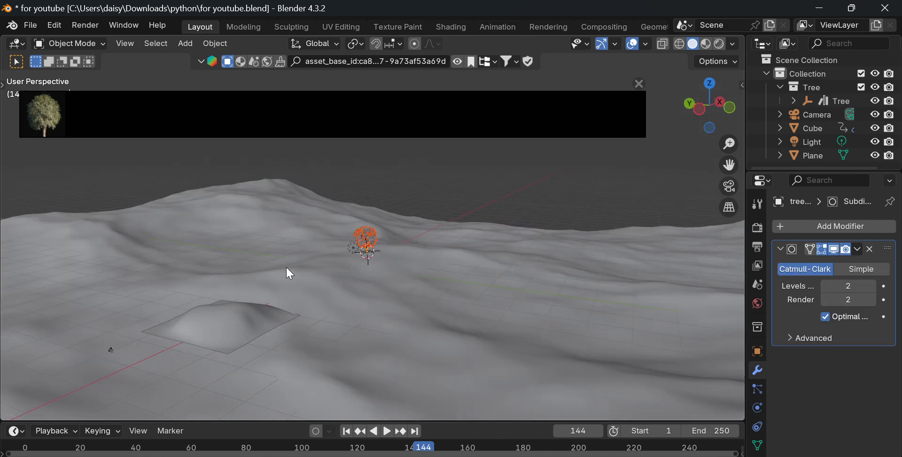
key(g)
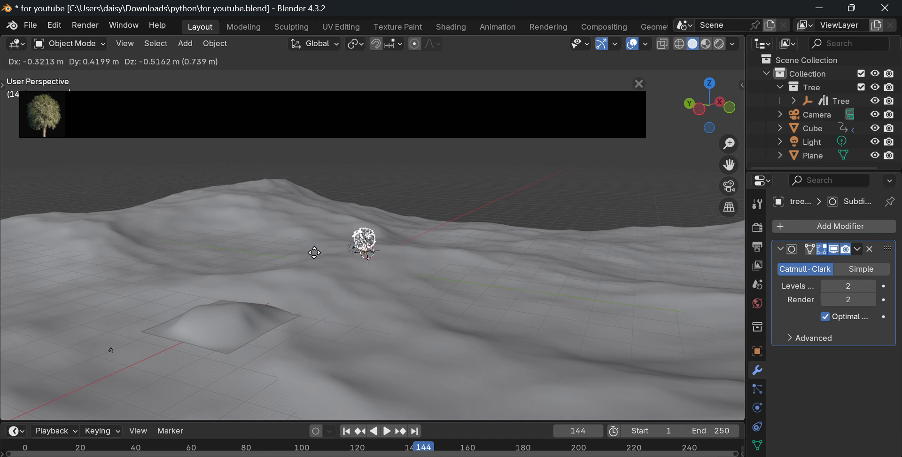
key(x)
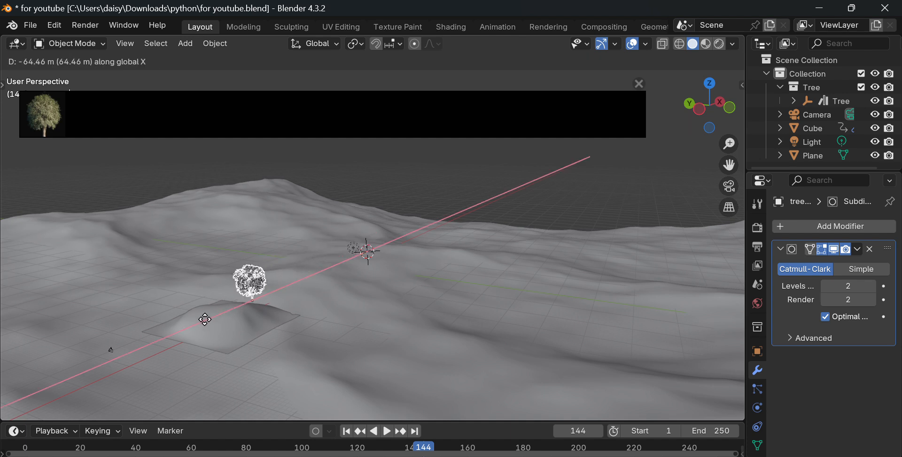
click(184, 331)
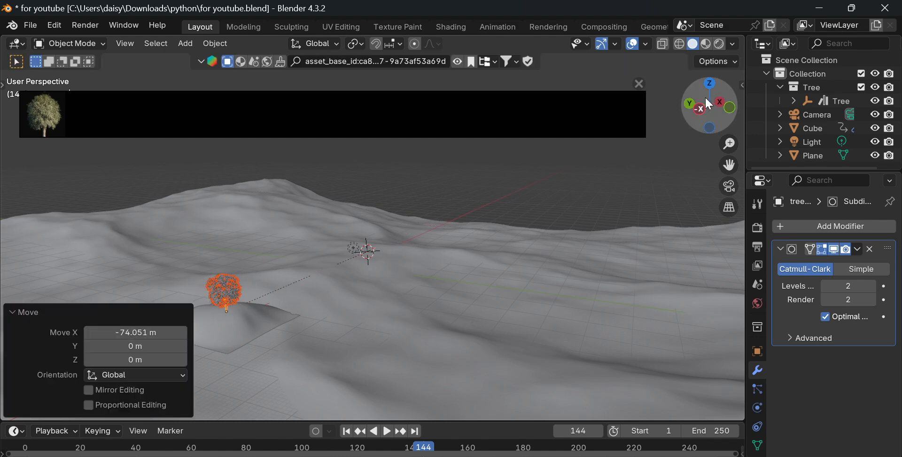
Step: Look through the camera and move the whole tree about 0.22 m in X, 2.19 m in Y and 1.08 m in Z
drag(704, 96, 712, 171)
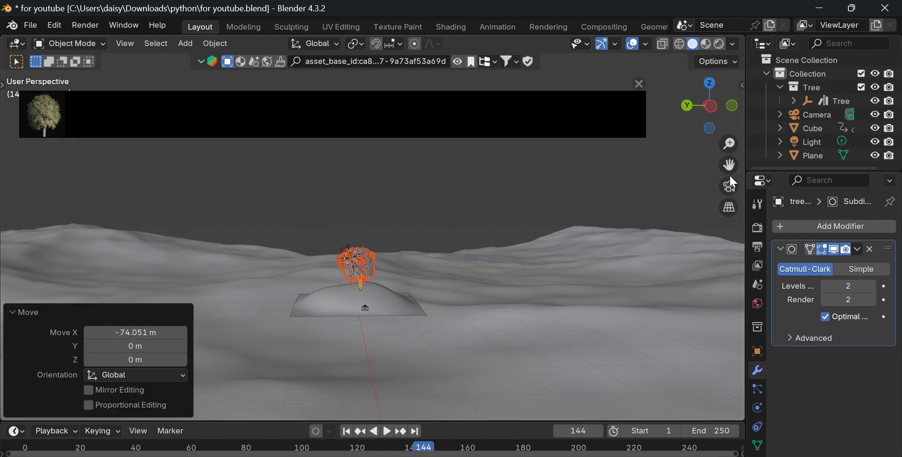
click(729, 176)
key(ctrl+z)
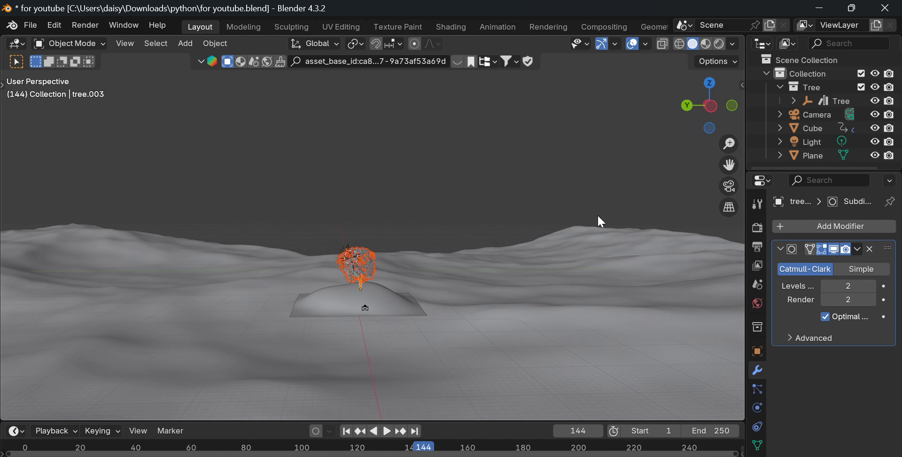
click(723, 184)
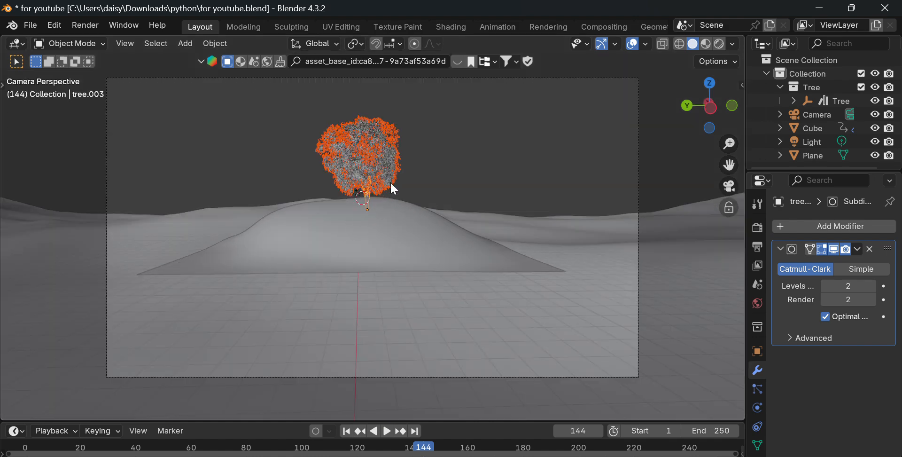
key(g)
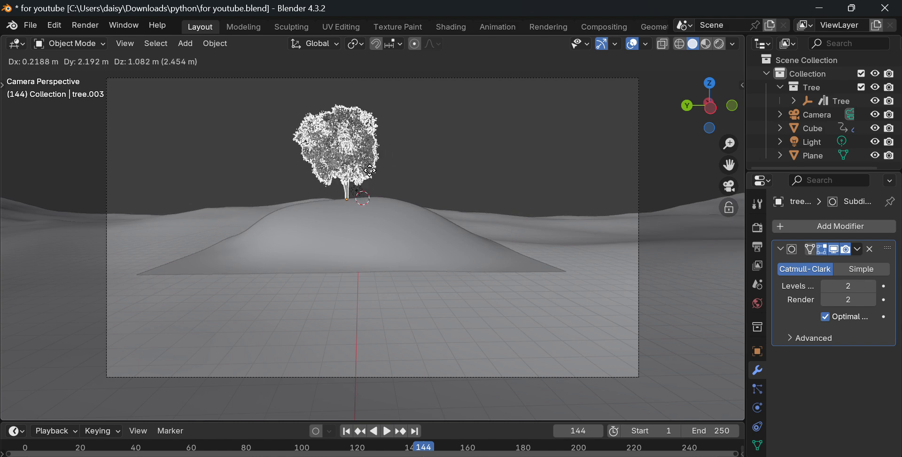
click(369, 170)
Step: Move the tree's leaves sideways off the branches and delete them
click(352, 154)
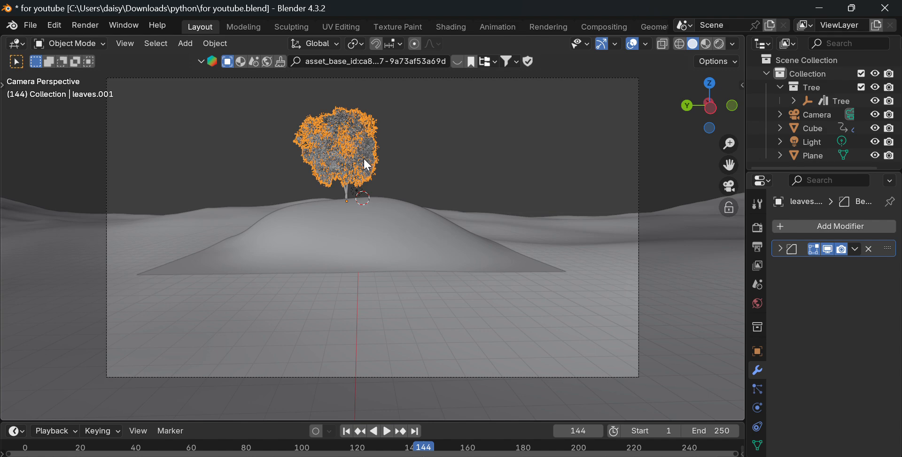
key(g)
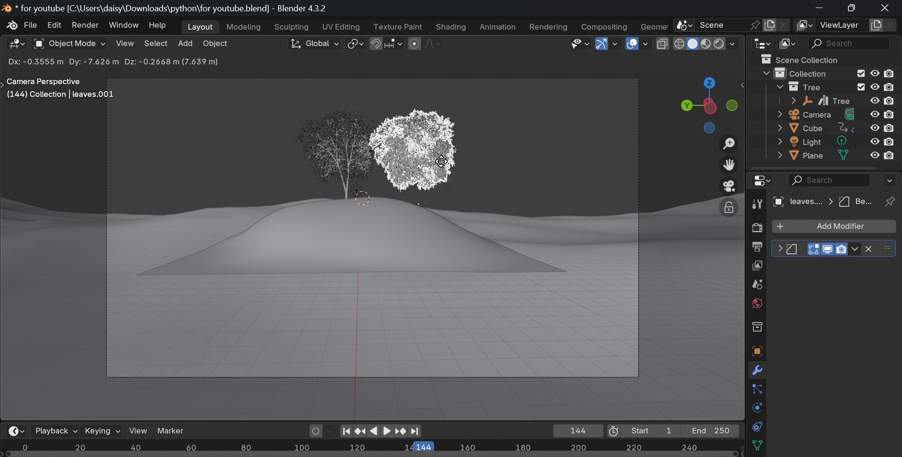
click(418, 163)
key(Delete)
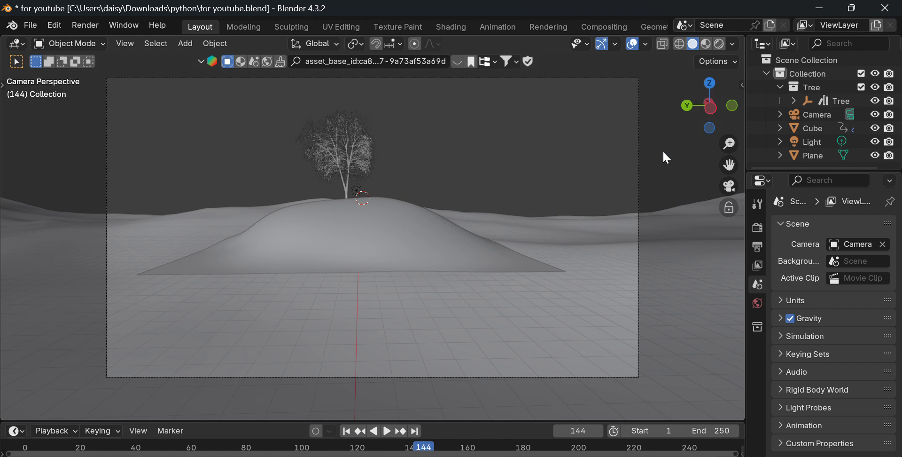
Step: Set the camera's focal length to 25 mm
click(372, 243)
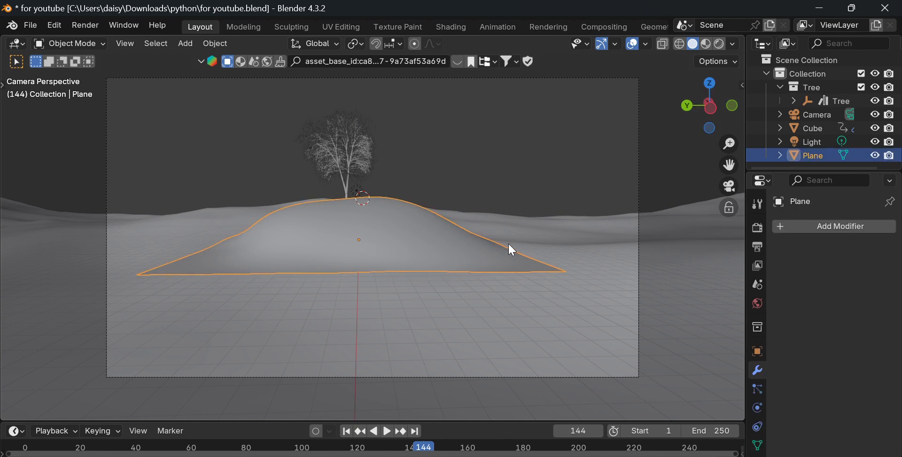
click(543, 80)
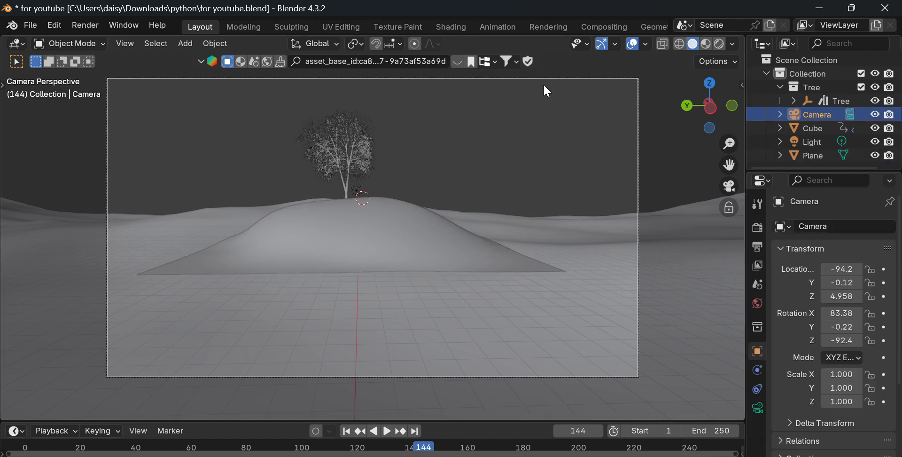
click(758, 407)
click(862, 296)
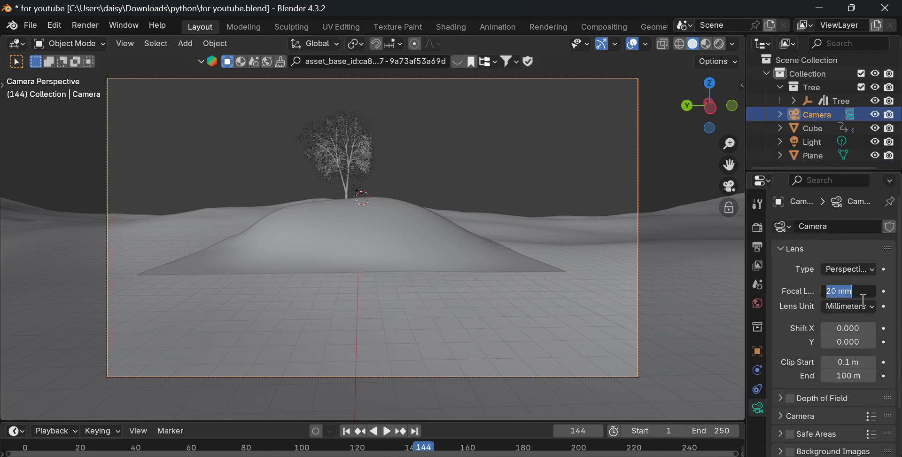
text(25)
key(Return)
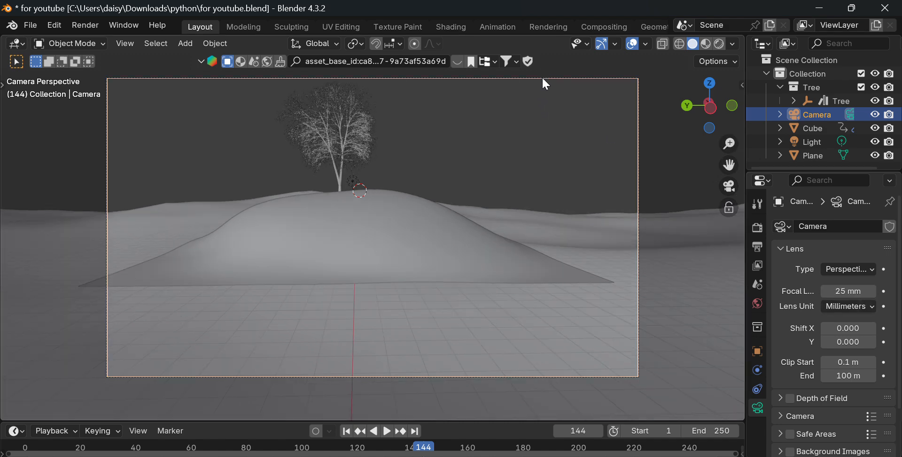
Step: Rotate the camera freely with Trackball rotation by about 12° and 3.44° to reframe the tree and hill, and deselect it
key(r)
key(r)
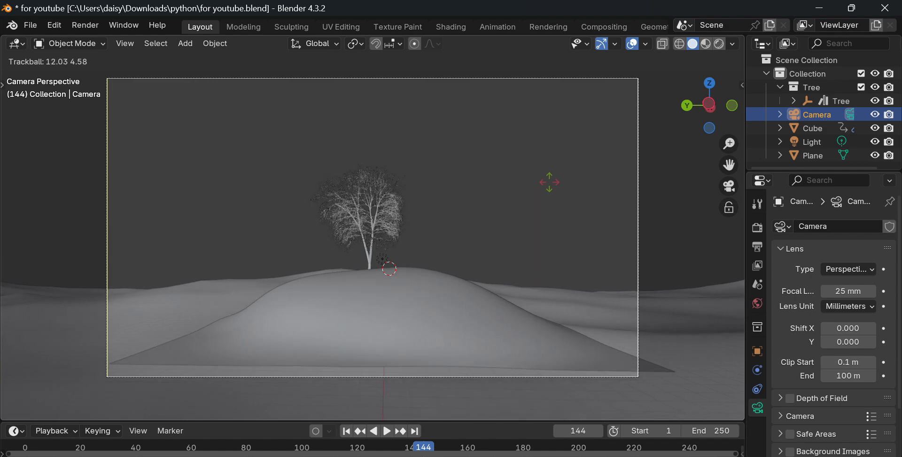
click(551, 185)
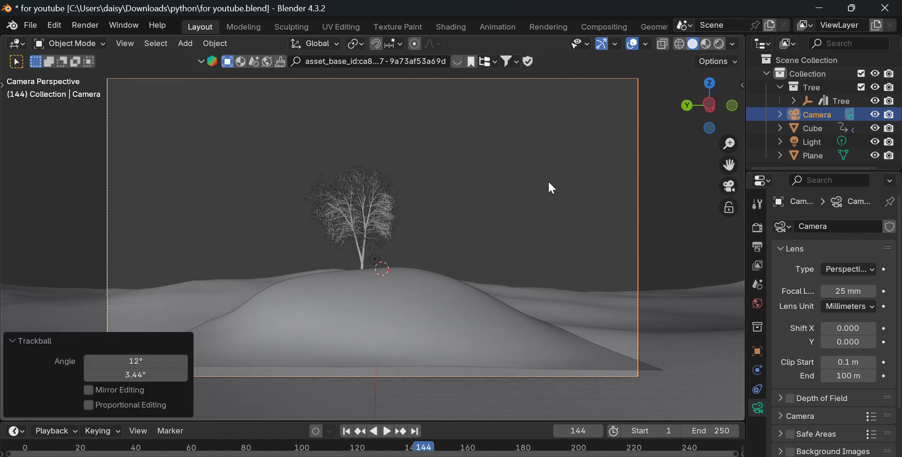
click(514, 194)
Step: Switch to the browser and copy the BlenderKit search term for the Rock generator addon model
drag(701, 123, 512, 337)
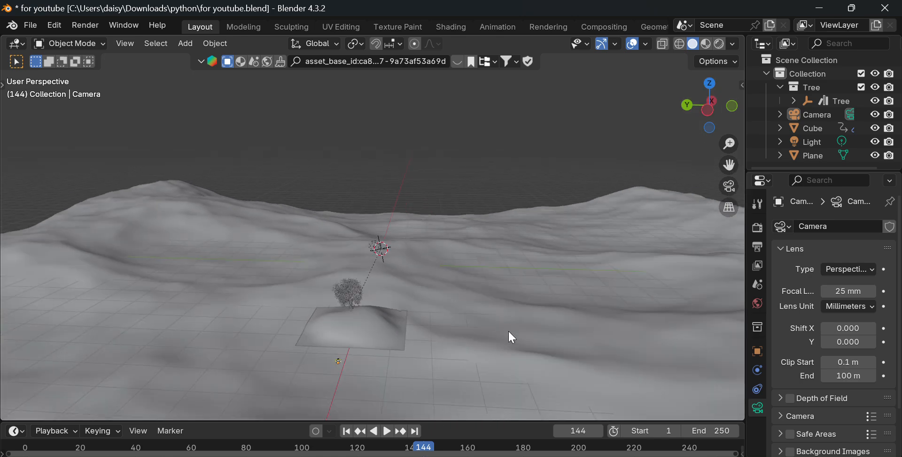
key(alt+Tab)
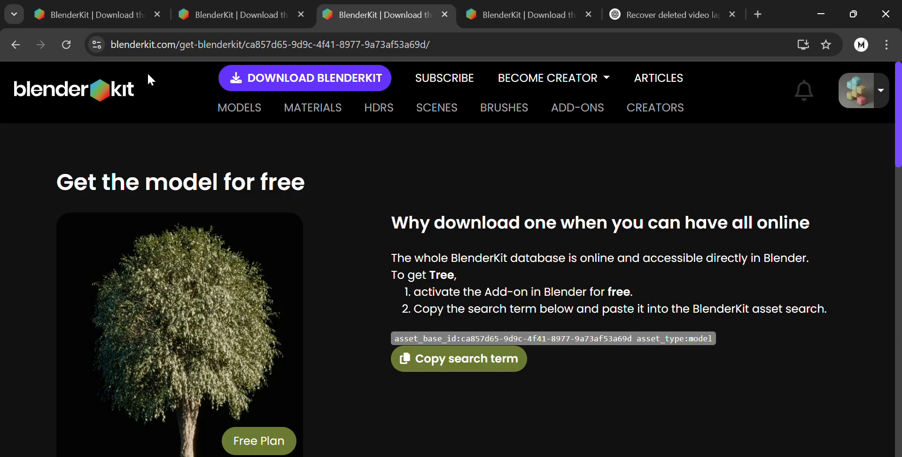
click(135, 9)
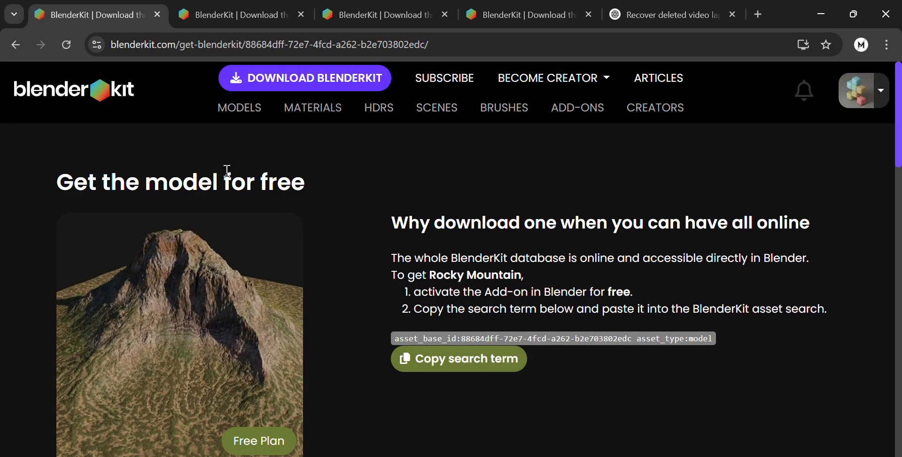
click(228, 10)
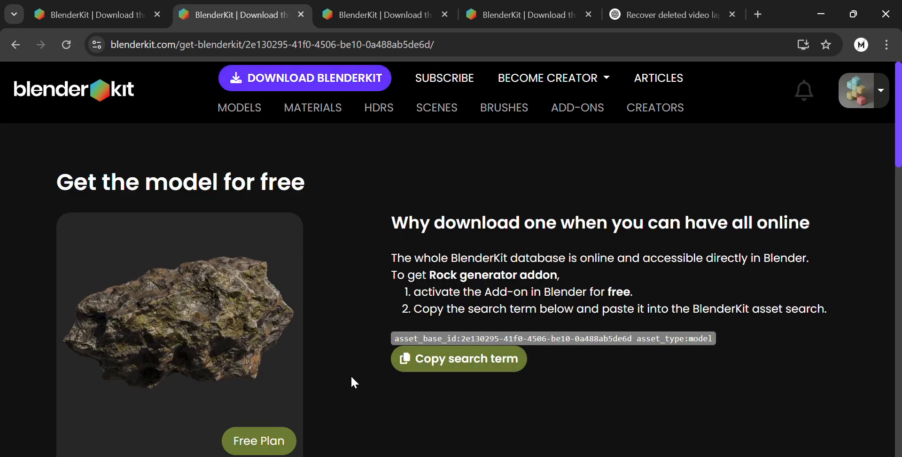
click(409, 359)
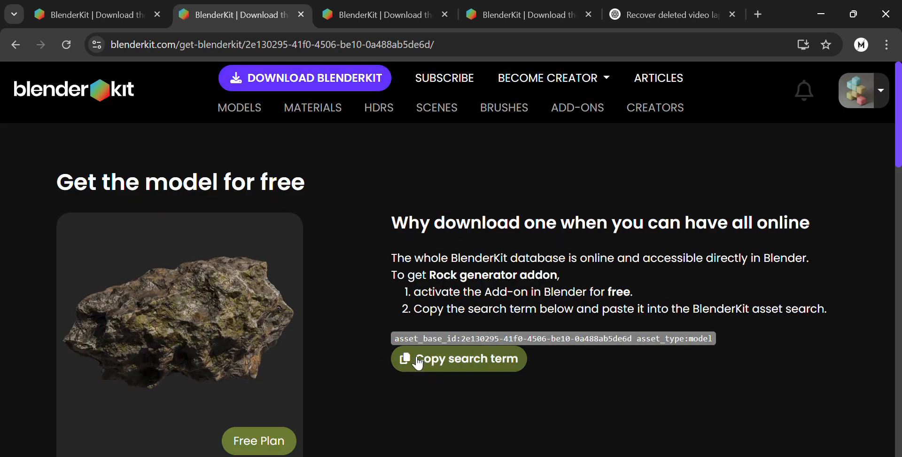
Step: Switch back to Blender, search BlenderKit for asset_base_id:2e130295-41f0-4506-be10-0a488ab5de6d asset_type:model, and place the rock at the 3D cursor
key(alt+Tab)
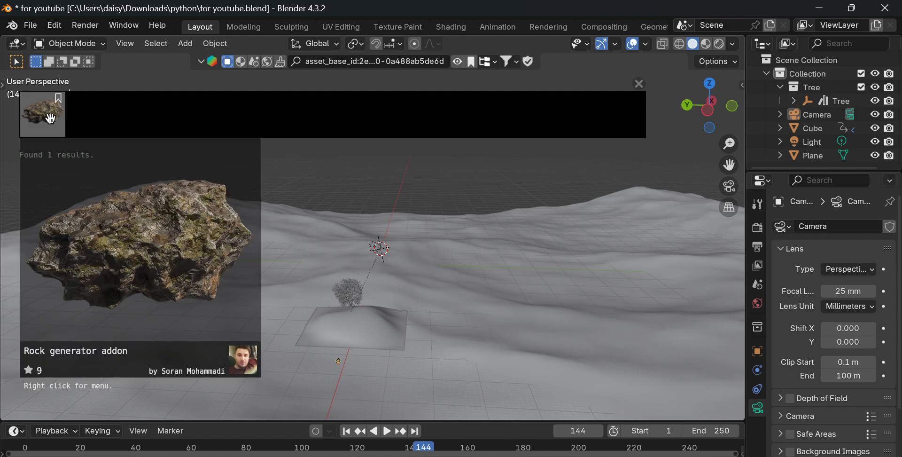
click(51, 118)
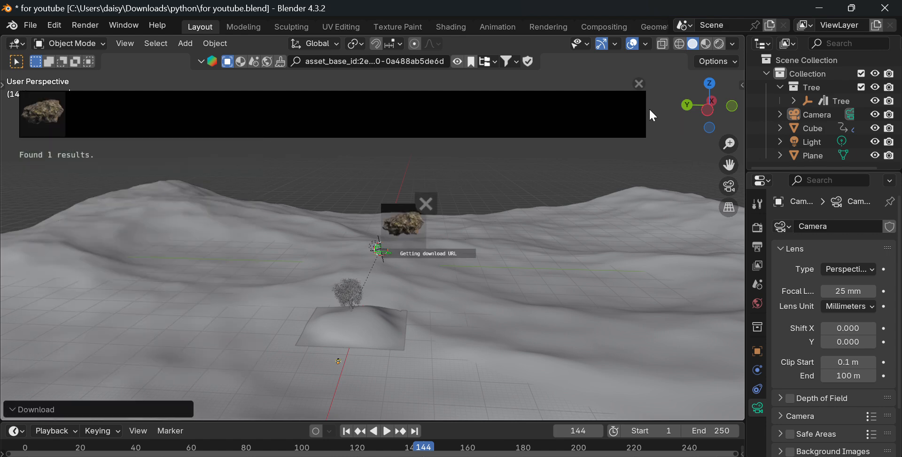
mouse_move(705, 98)
mouse_down()
mouse_move(690, 117)
mouse_move(690, 89)
mouse_move(702, 112)
mouse_move(722, 101)
mouse_up()
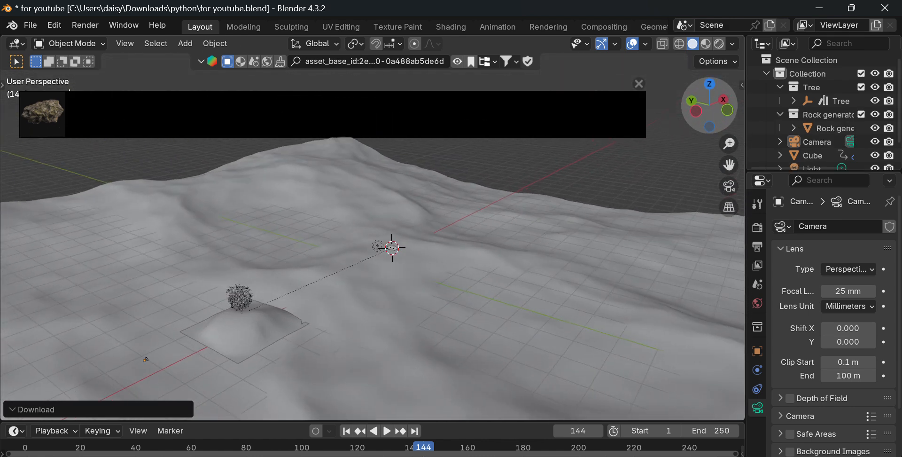
Step: Select the rock at the 3D cursor and scale it up uniformly to about 1.994 times its size
click(395, 251)
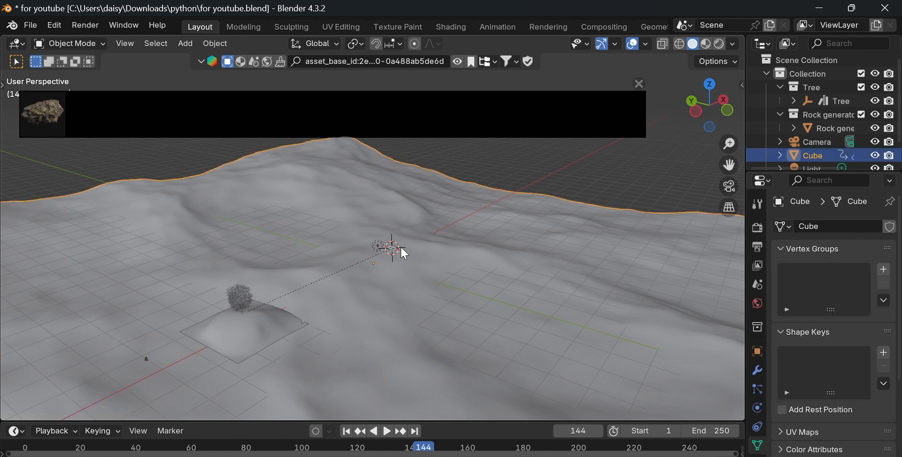
click(396, 248)
key(s)
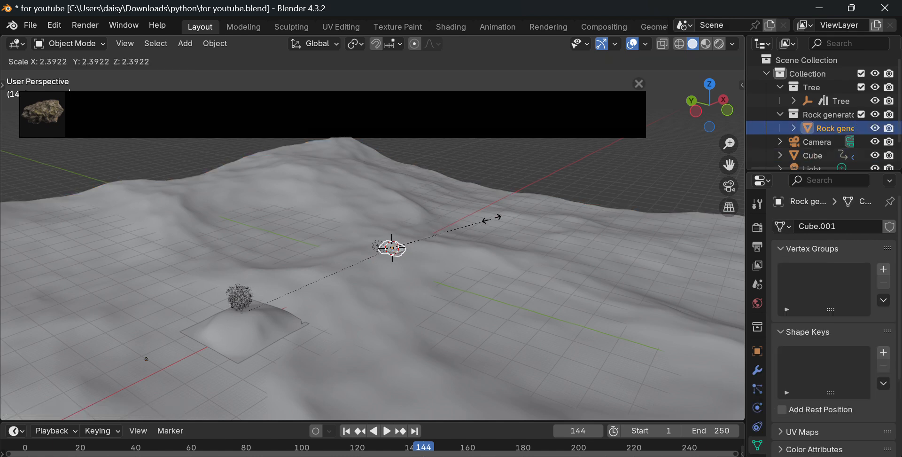
click(482, 228)
Step: Move the rock along the global X axis onto the camera-facing front of the foreground hill
key(g)
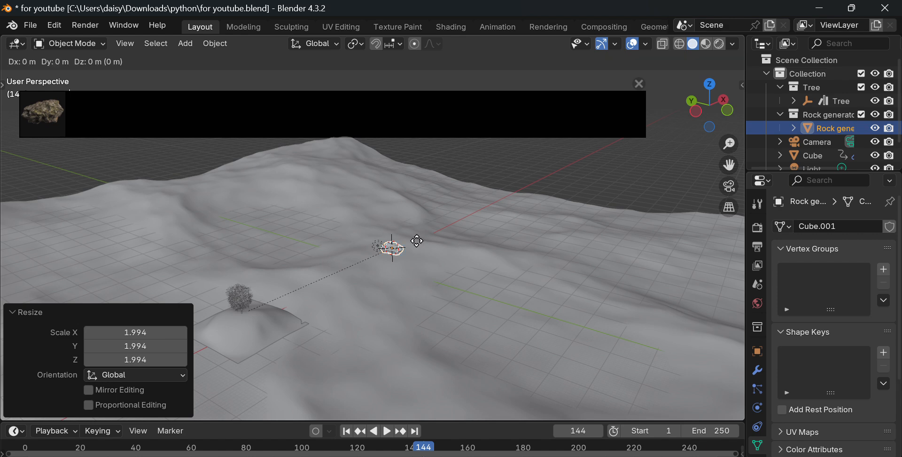
key(x)
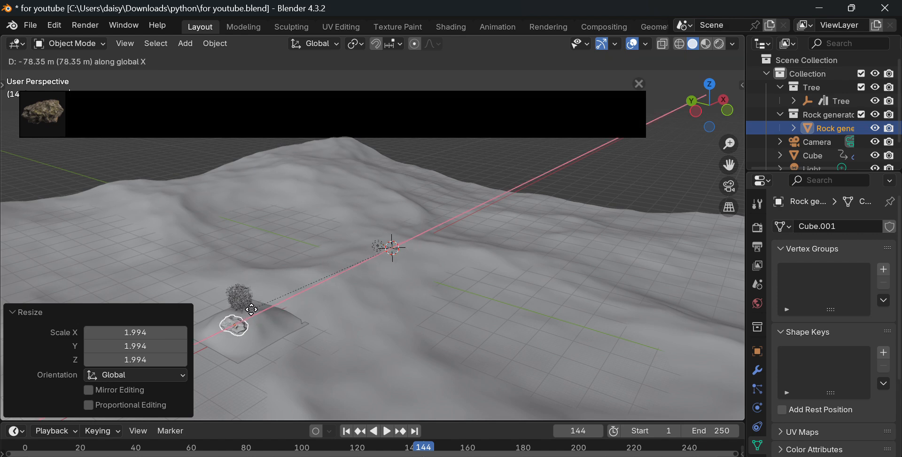
click(242, 315)
click(25, 310)
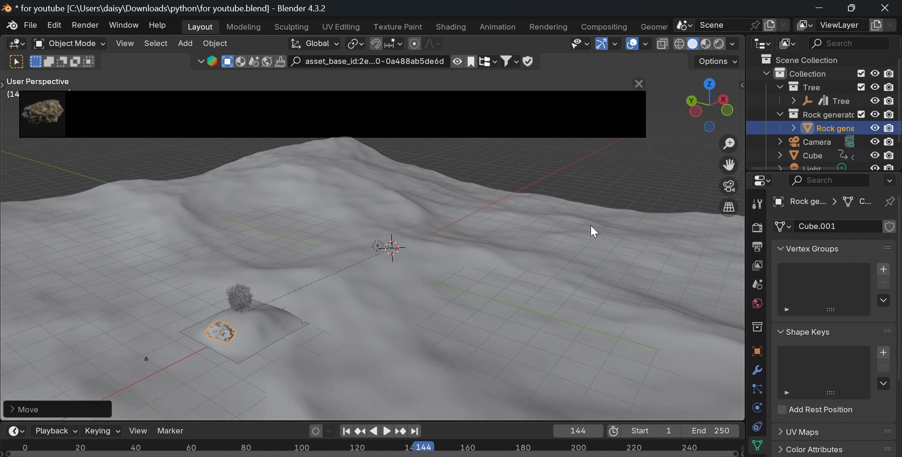
Step: Select the rock, look through the camera, and move it about -2.784 m along the global X axis, out of the hill's front slope
drag(716, 112, 718, 112)
click(718, 192)
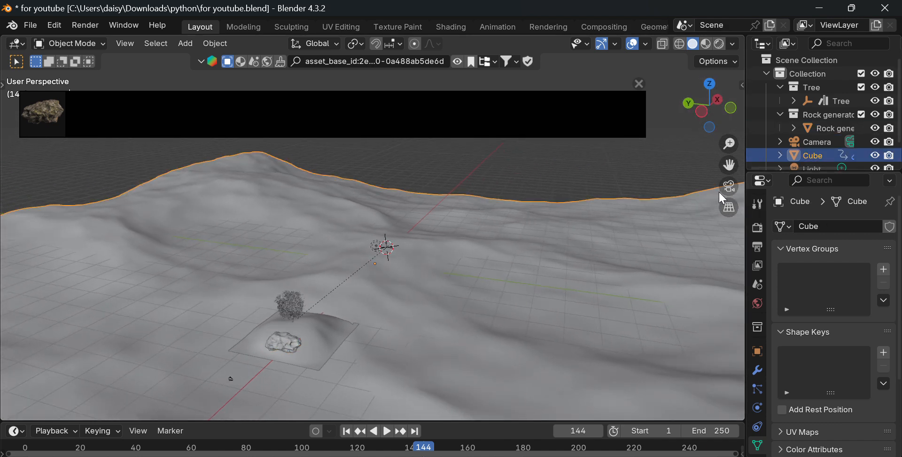
click(281, 343)
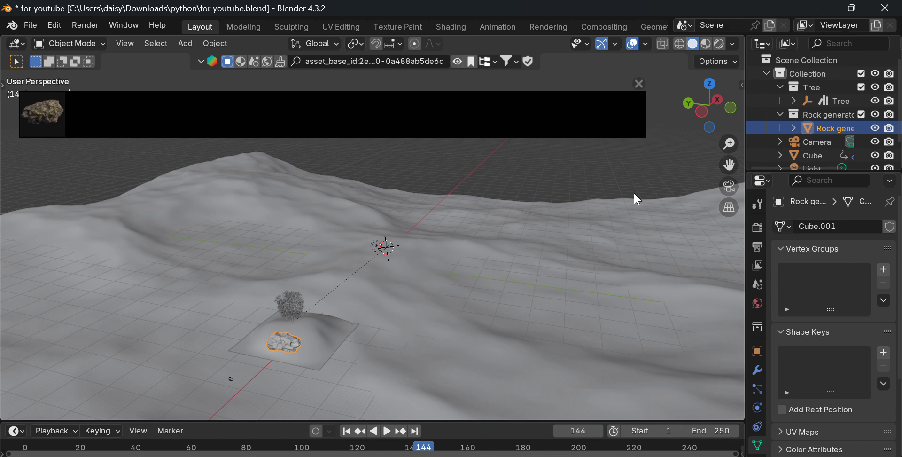
click(731, 190)
drag(461, 265, 444, 311)
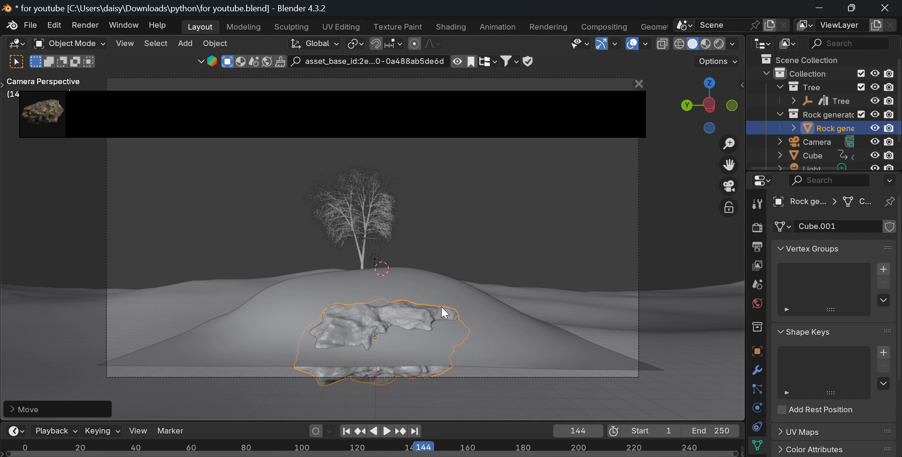
key(g)
key(x)
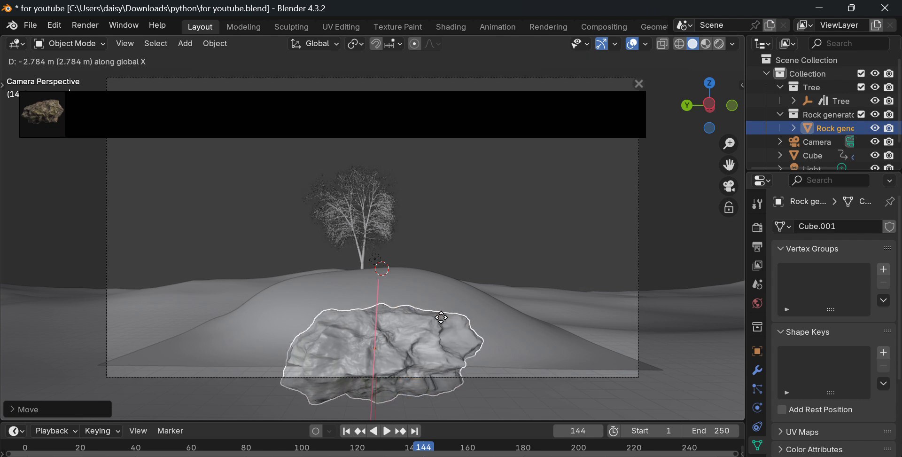
click(444, 323)
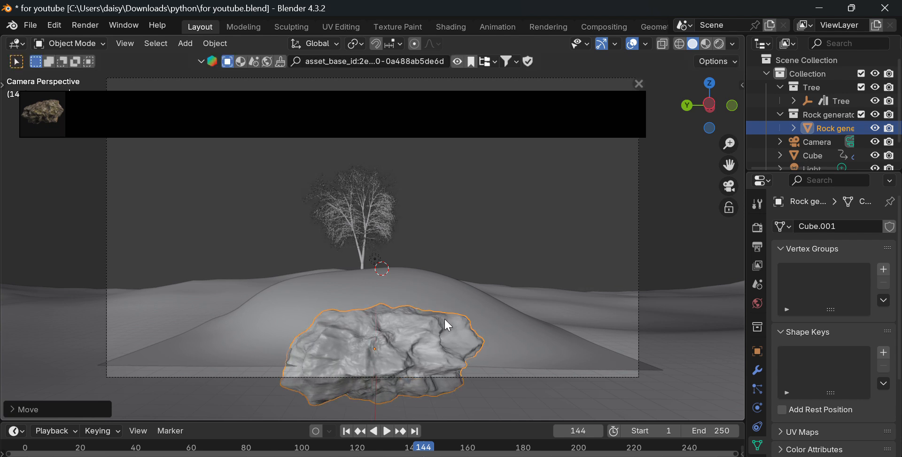
Step: Duplicate the rock four times across the camera foreground, placing two copies to the right of the original and two to the left
key(shift+d)
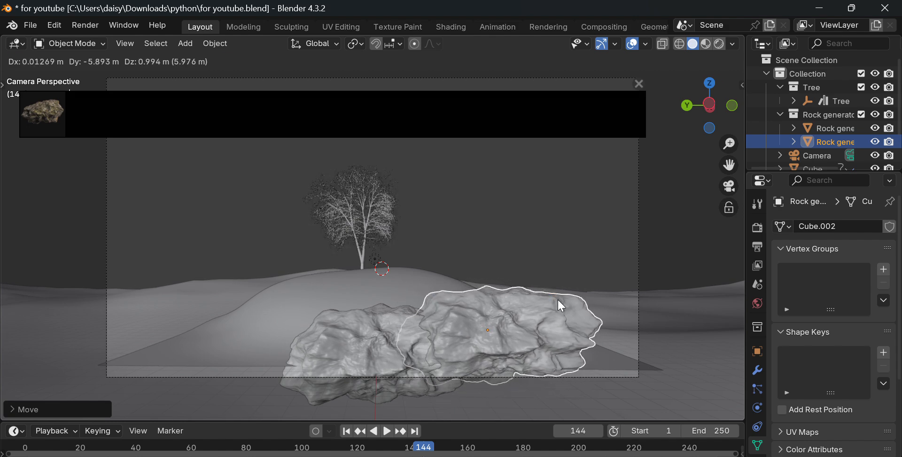
click(558, 301)
key(shift+d)
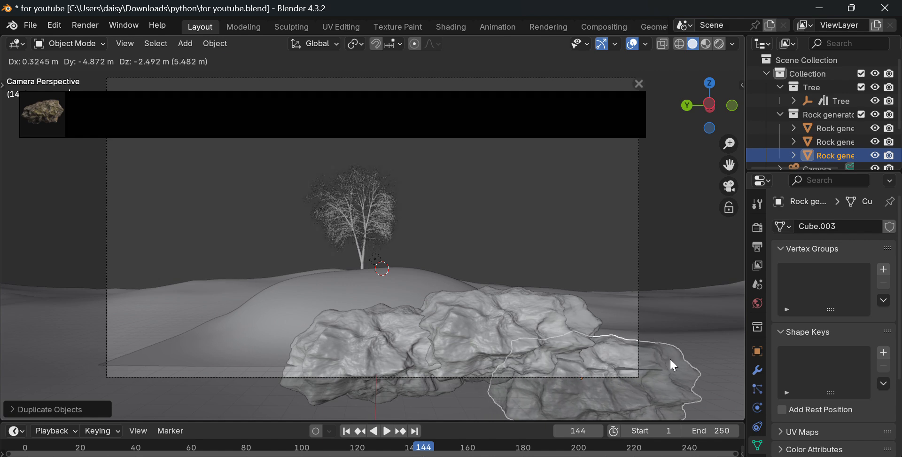
click(670, 360)
key(shift+d)
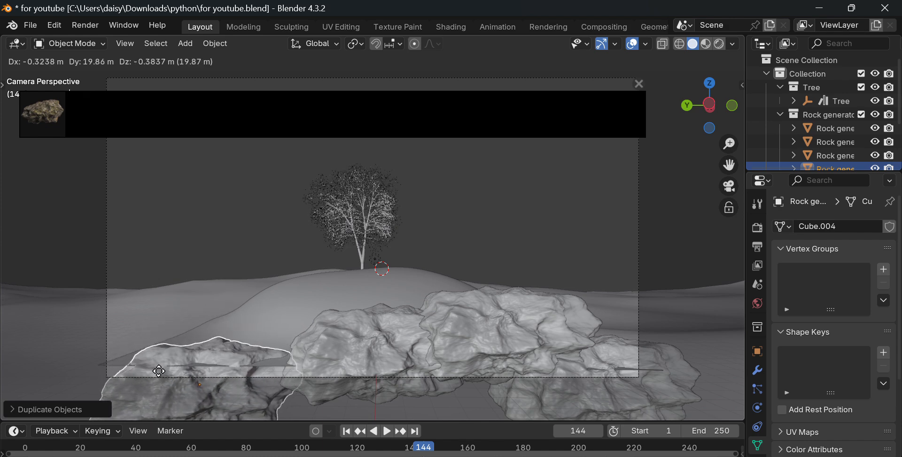
click(190, 361)
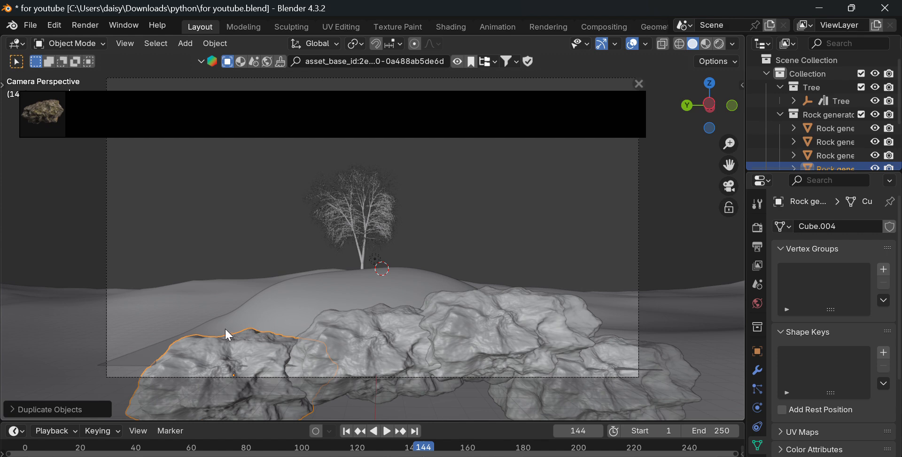
key(shift+d)
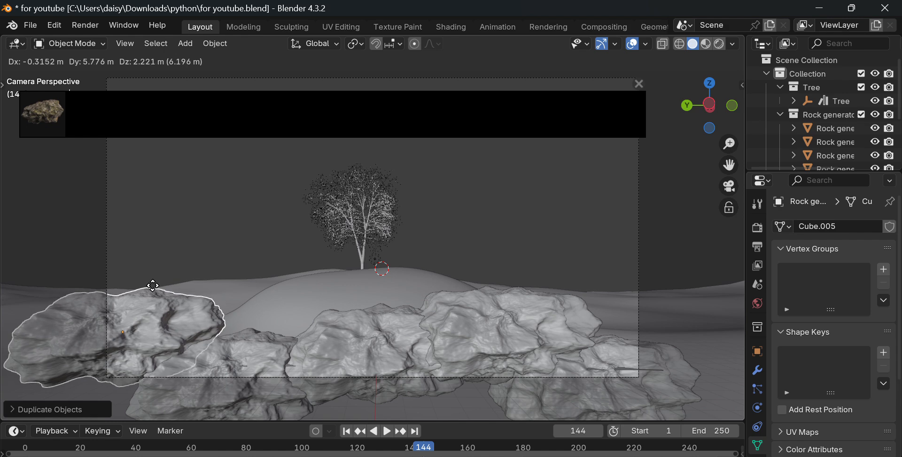
click(152, 285)
Step: Delete the outermost left rock copy and the raised copy just right of the original rock
drag(710, 112, 694, 121)
scroll(264, 284, down, 5)
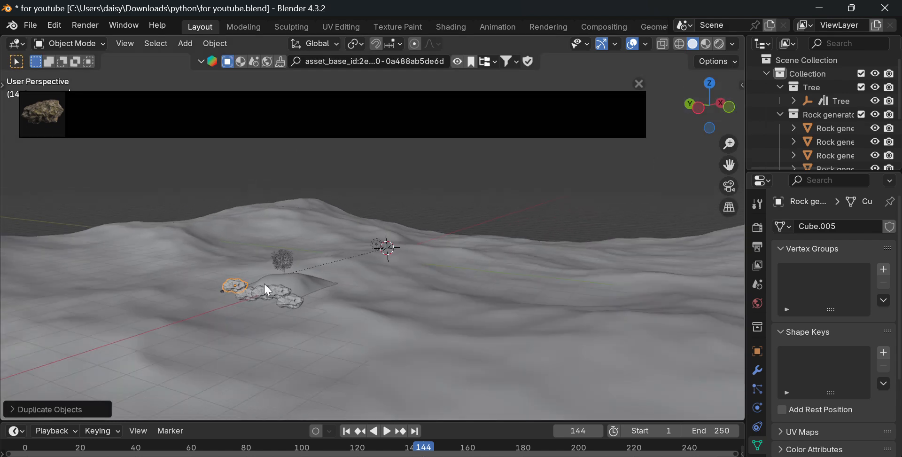
key(Delete)
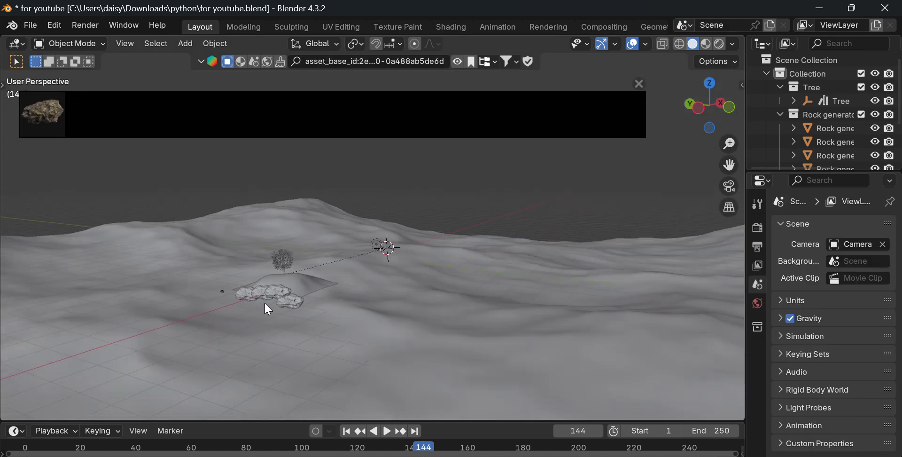
click(277, 292)
key(Delete)
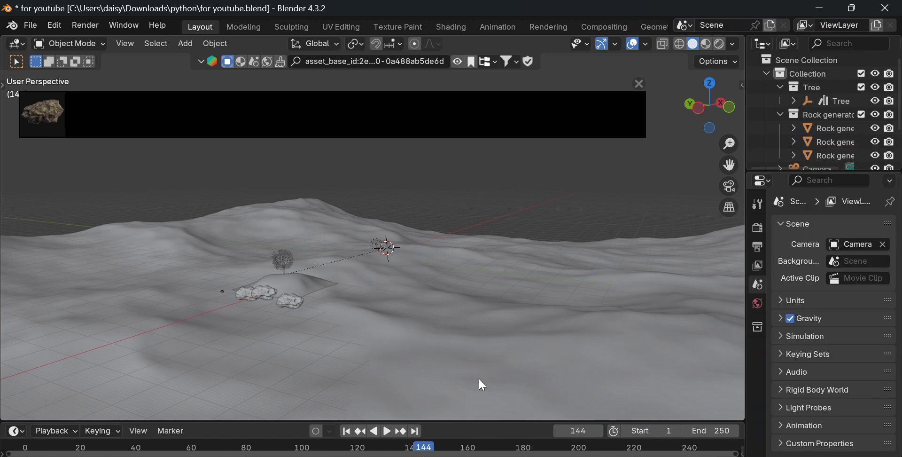
Step: Switch to the browser, close the video recovery tab, and open the BlenderKit website in a new tab
key(alt+Tab)
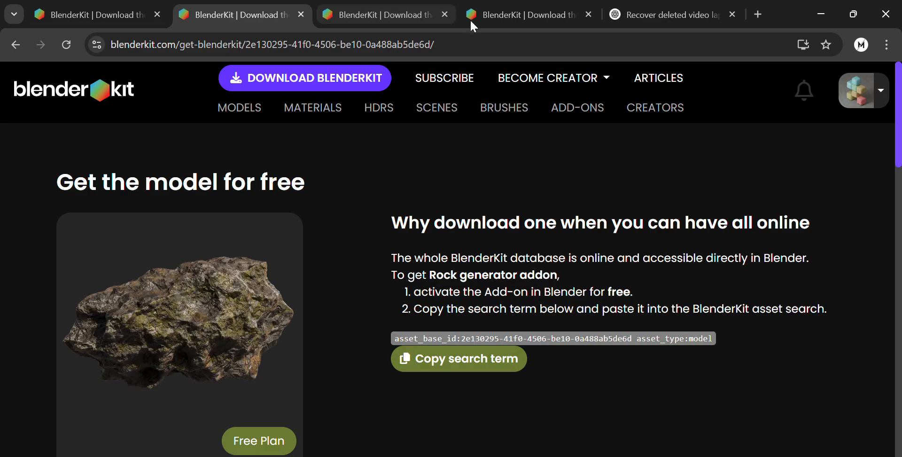
click(326, 14)
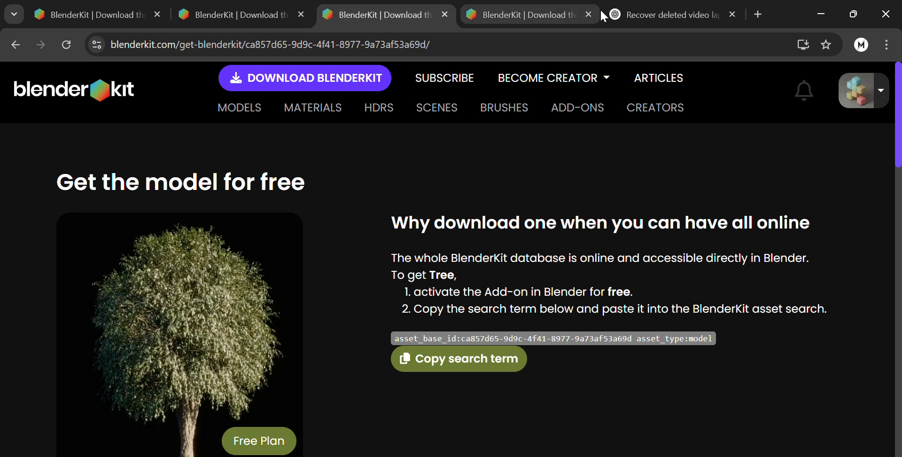
click(732, 14)
key(ctrl+t)
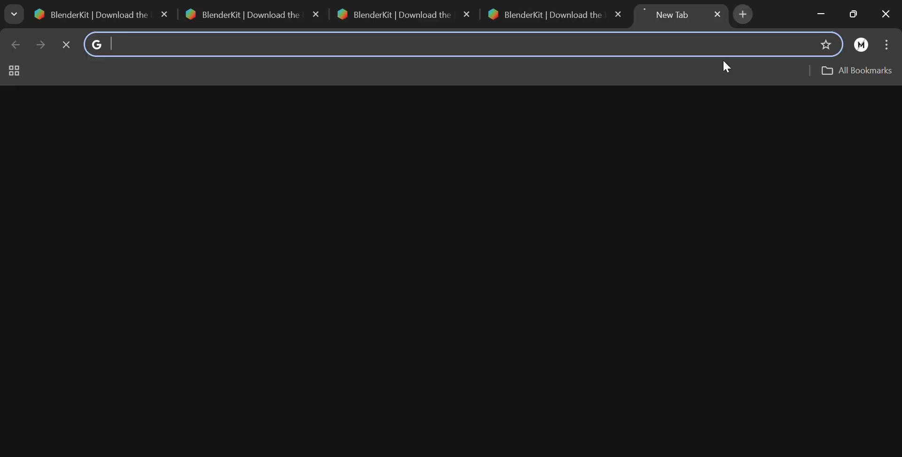
click(282, 367)
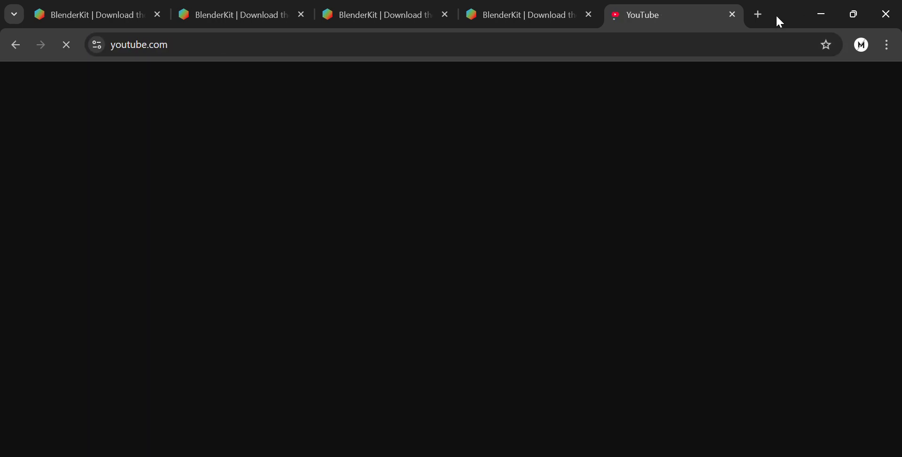
click(758, 14)
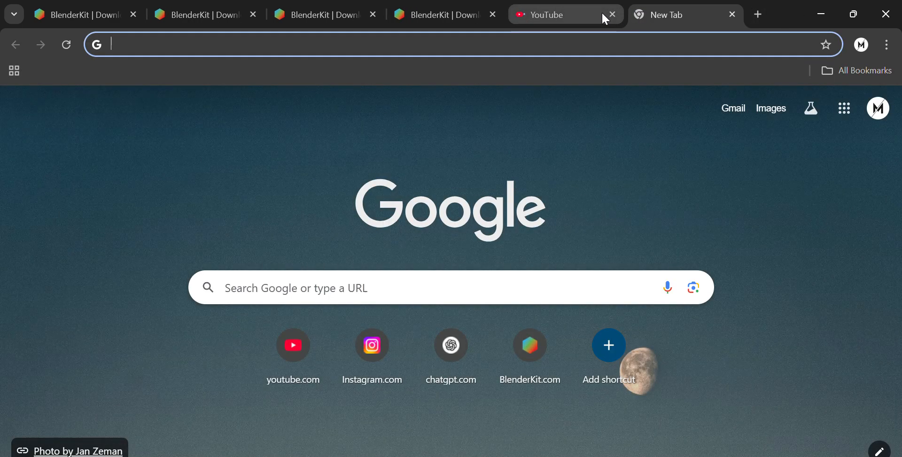
click(529, 345)
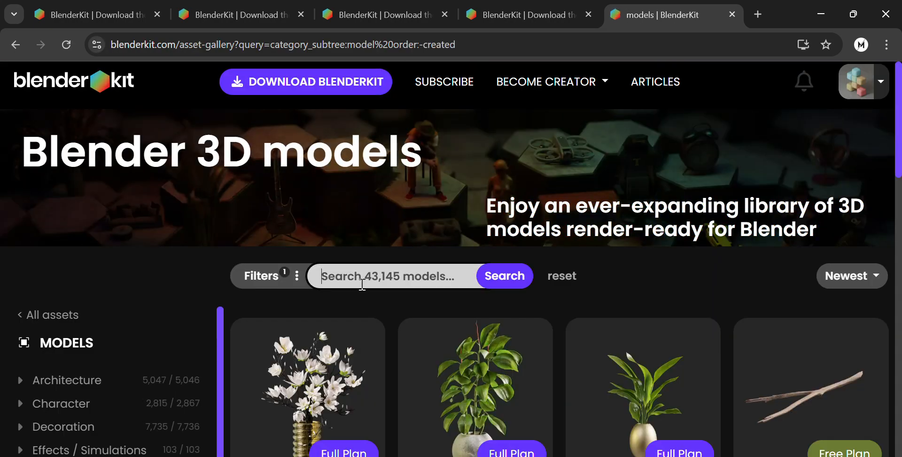
Step: Search the BlenderKit models for "ocean rocks" and browse the results
click(361, 281)
text(ocean)
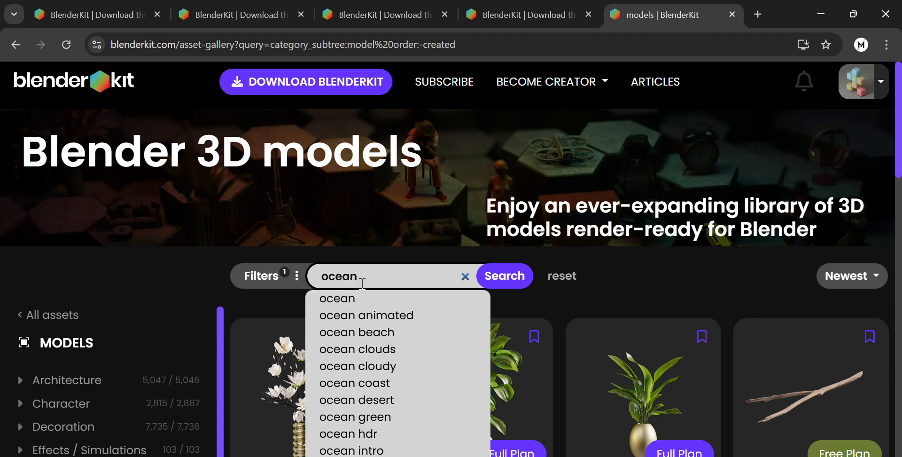
text( rocks)
key(Return)
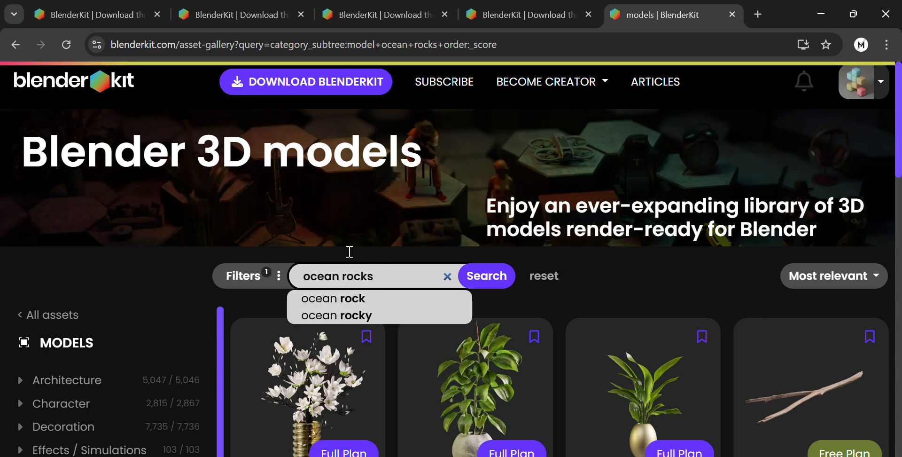
scroll(422, 318, down, 10)
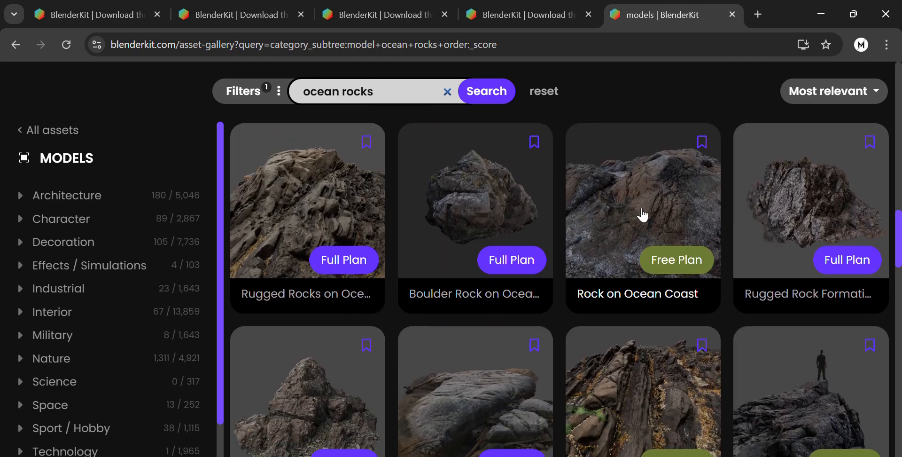
Step: Open the free Rock on Ocean Coast model and copy its BlenderKit search term
click(640, 213)
scroll(423, 374, down, 2)
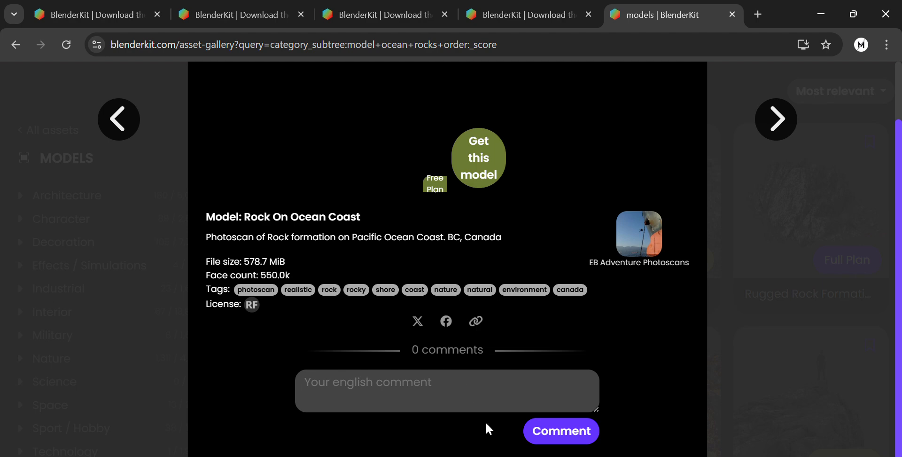
click(324, 268)
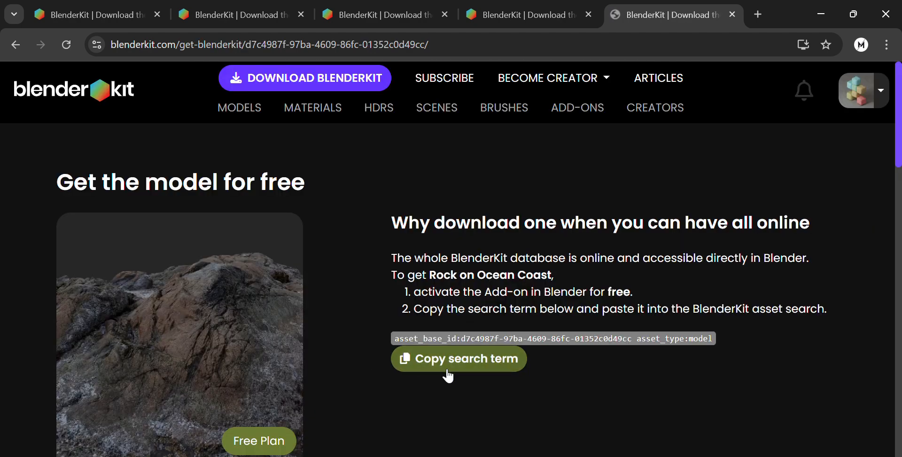
click(448, 376)
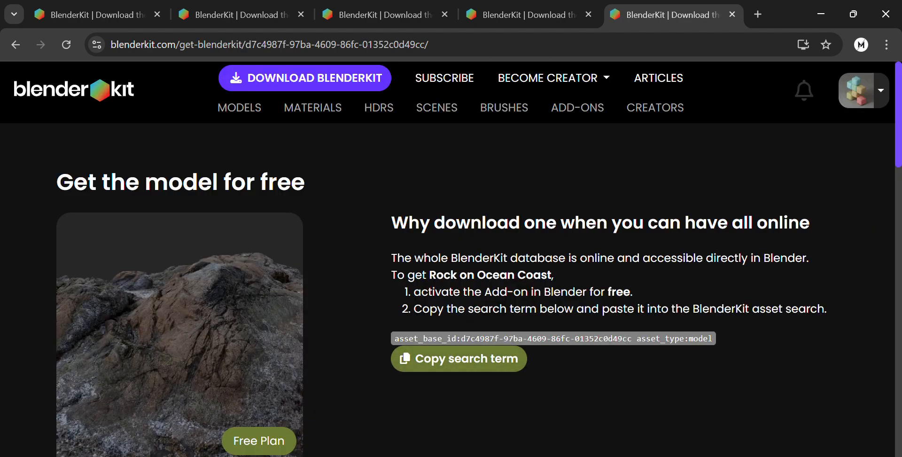
Step: Switch back to Blender, search BlenderKit for asset_base_id:d7c4987f-97ba-4609-86fc-01352c0d49cc asset_type:model, and place the Rock on Ocean Coast model near the 3D cursor
key(alt+Tab)
mouse_move(45, 124)
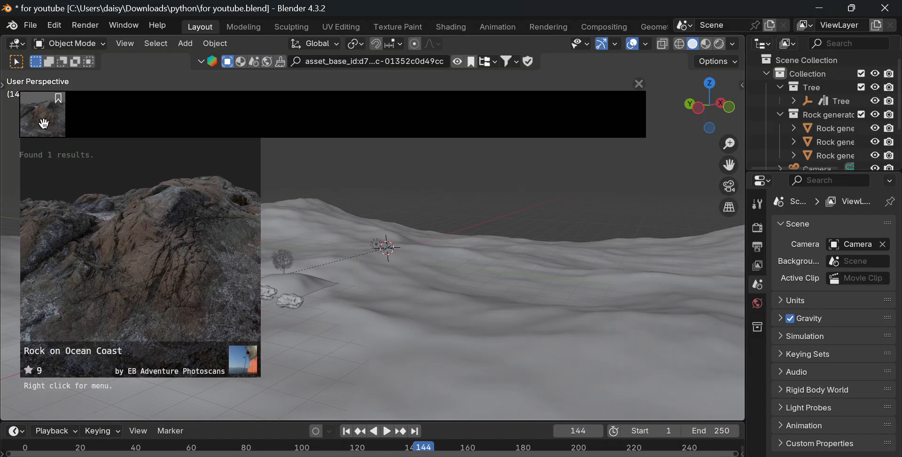
drag(44, 124, 422, 221)
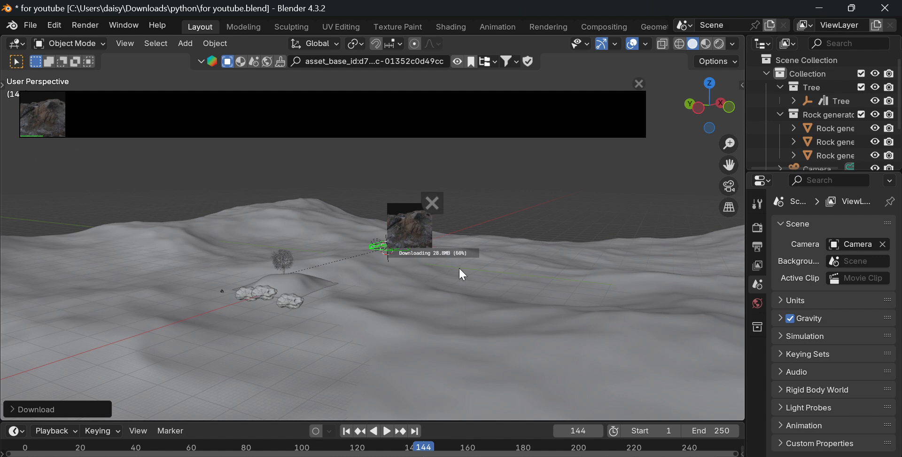
scroll(406, 266, up, 3)
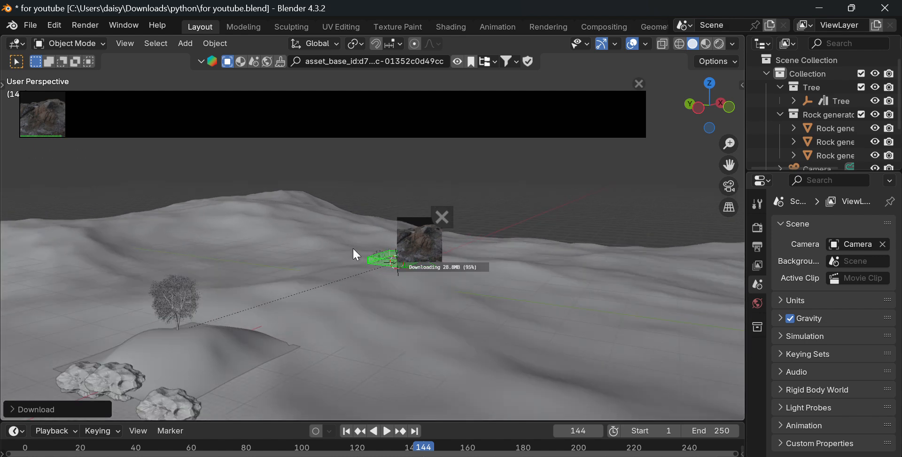
Step: Scale up the Rock on Ocean Coast model uniformly to nearly twice its size
click(406, 257)
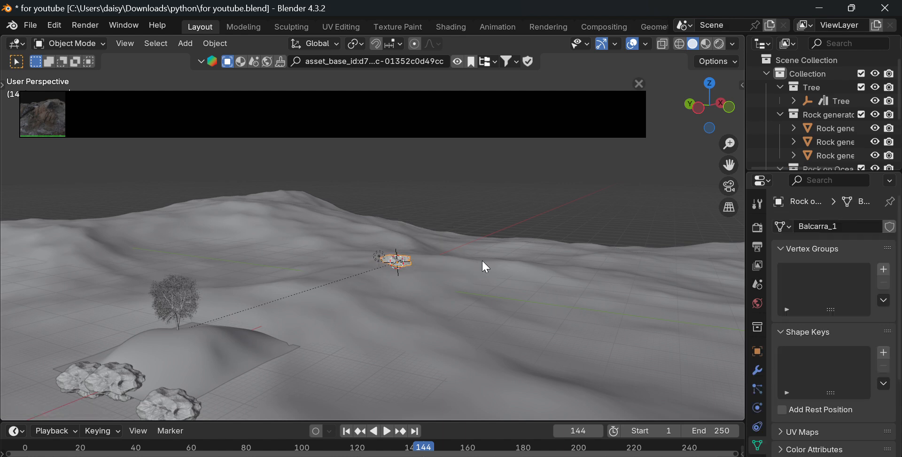
key(s)
click(520, 257)
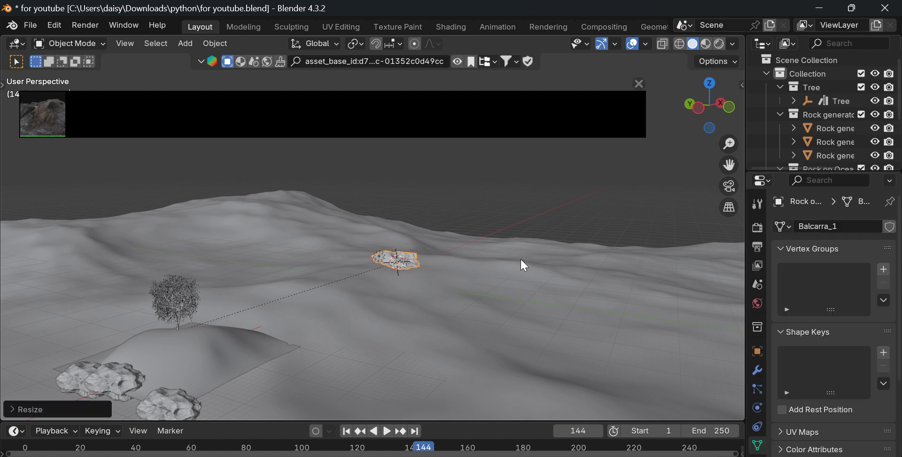
Step: Move the Rock on Ocean Coast along X to the foreground rocks and, in camera view, lower it about 3.3 m in front of the hill
key(g)
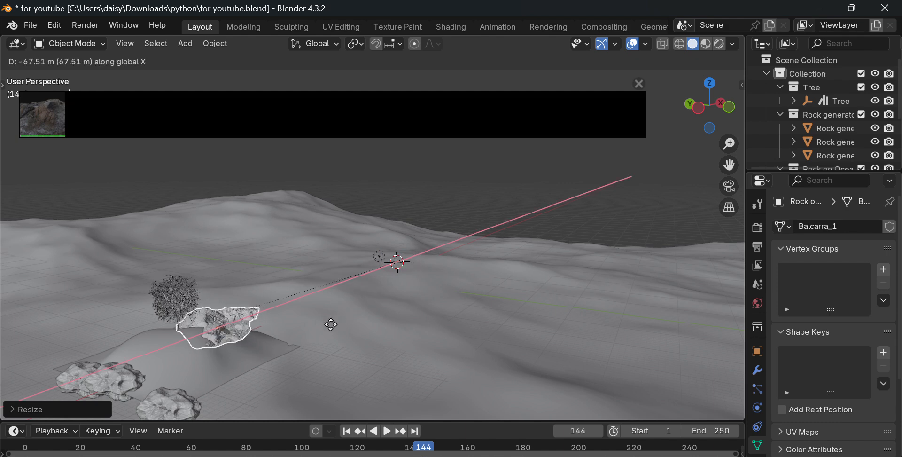
click(244, 383)
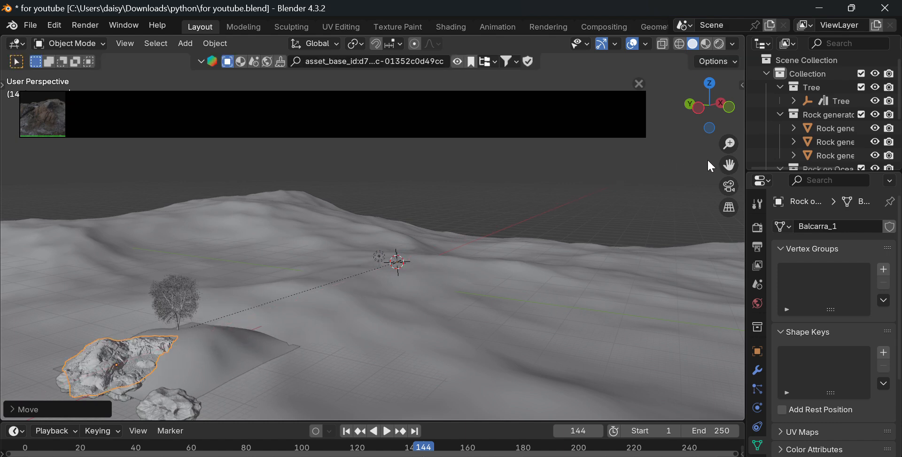
click(728, 187)
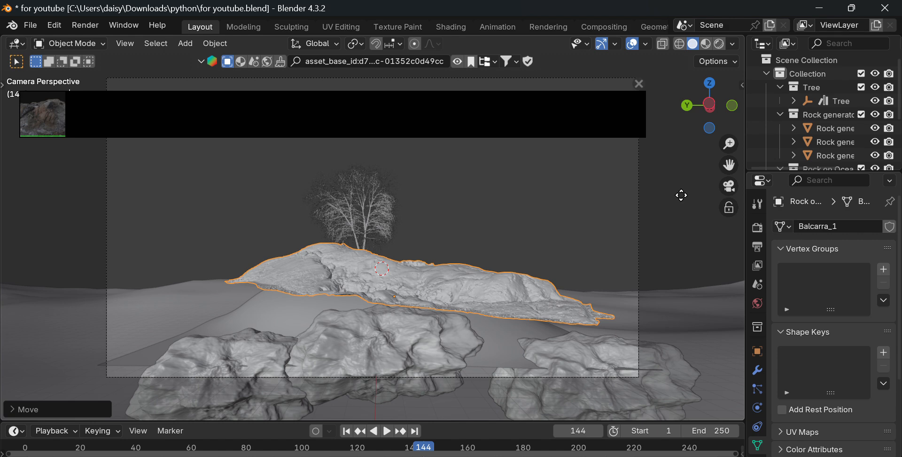
key(g)
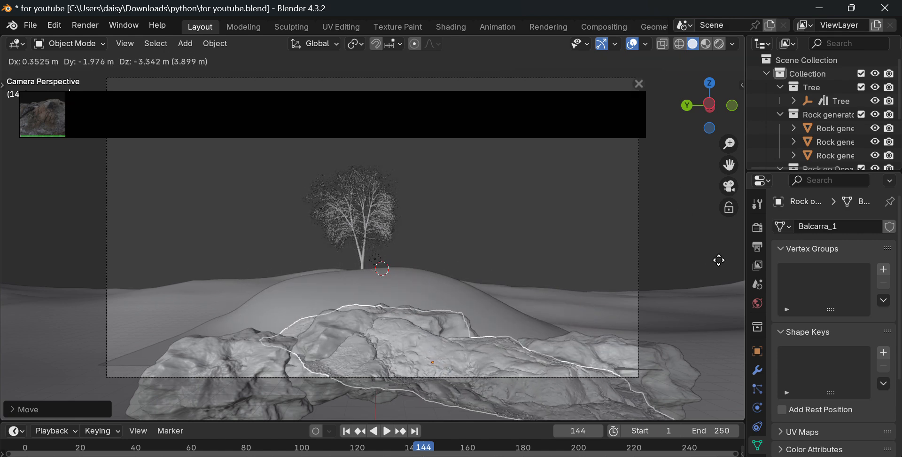
click(387, 340)
Step: Delete the generated rock at the left of the foreground rock group
click(247, 338)
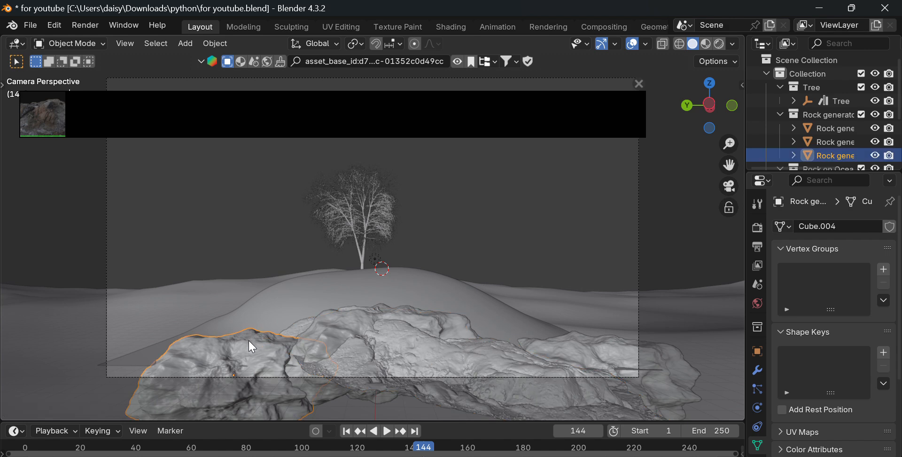
key(Delete)
click(586, 353)
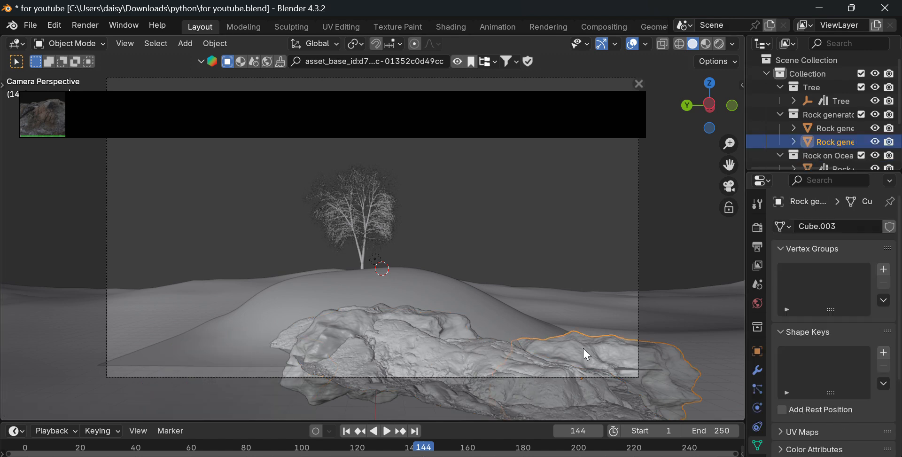
Step: Shift the coastal rock about 5 m along Y into the gap left of the remaining rocks and fine-tune its position along X
click(446, 346)
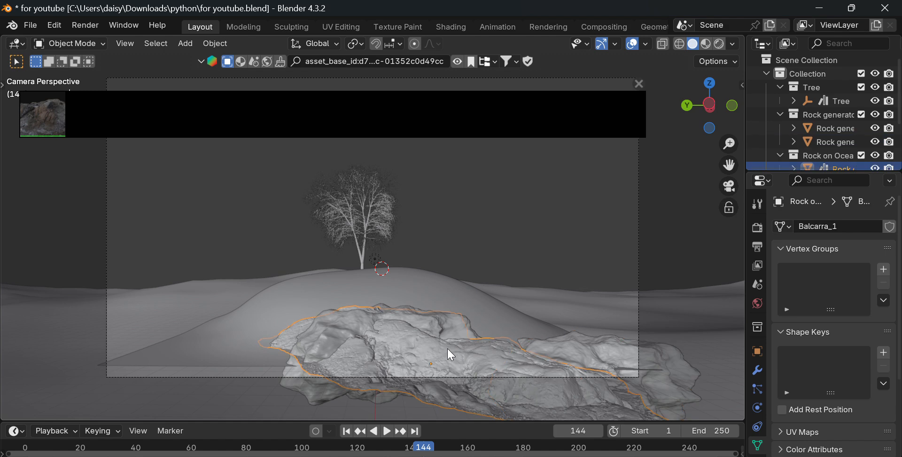
key(g)
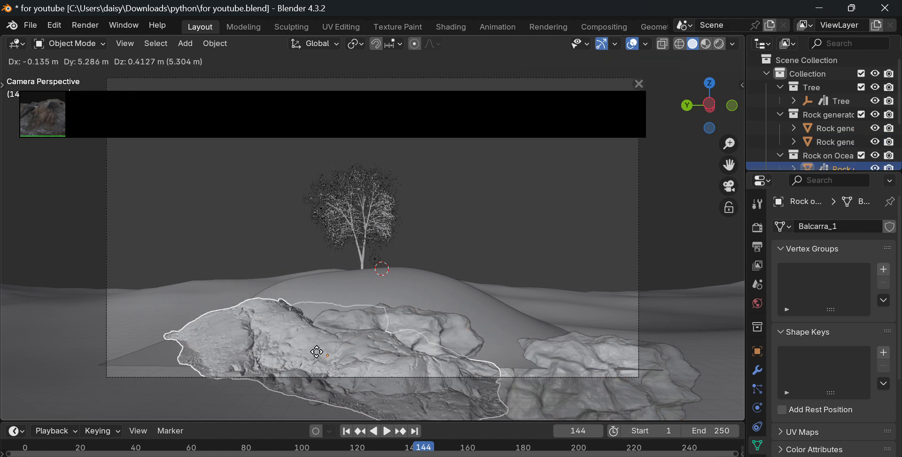
click(315, 350)
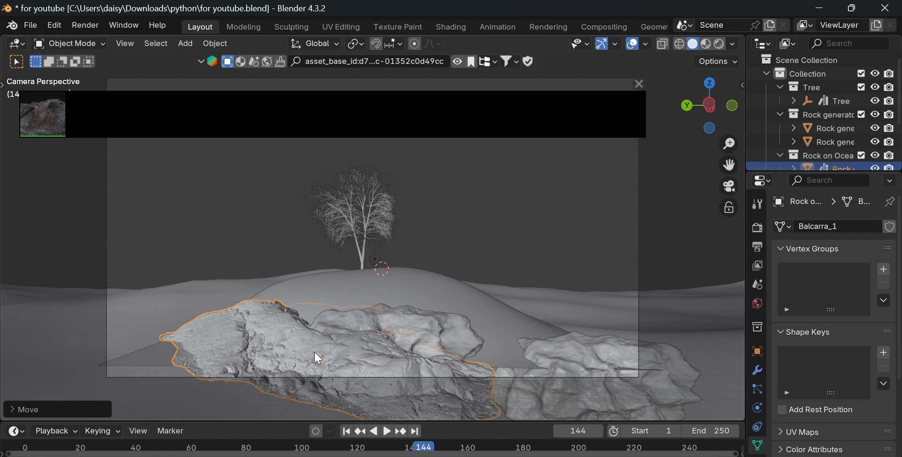
key(g)
key(x)
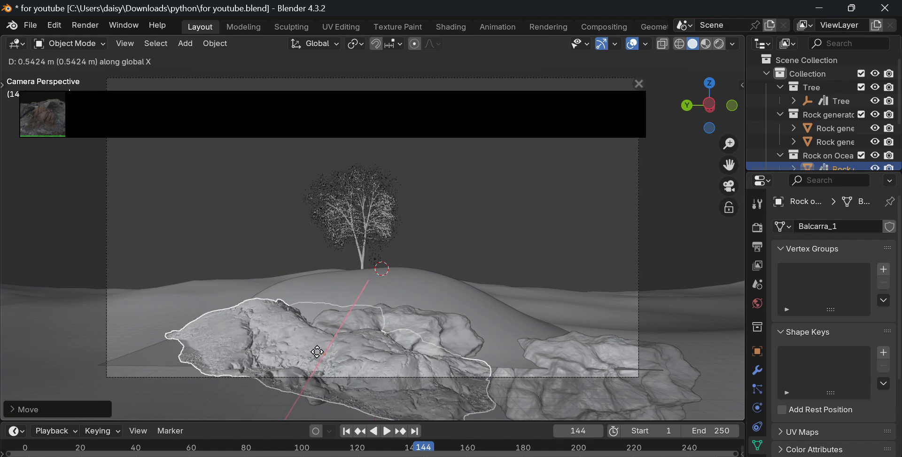
click(317, 352)
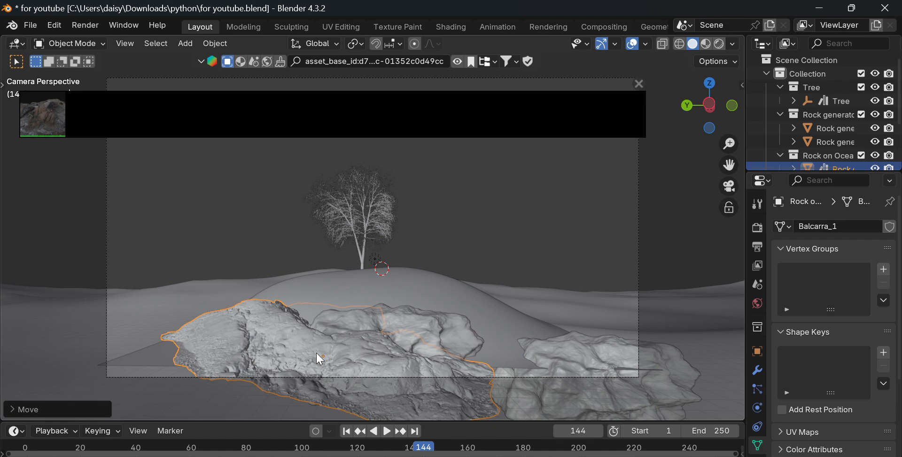
Step: Duplicate the coastal rock twice, placing one copy about 8 m to the left and another about 20 m right of that copy
key(shift+d)
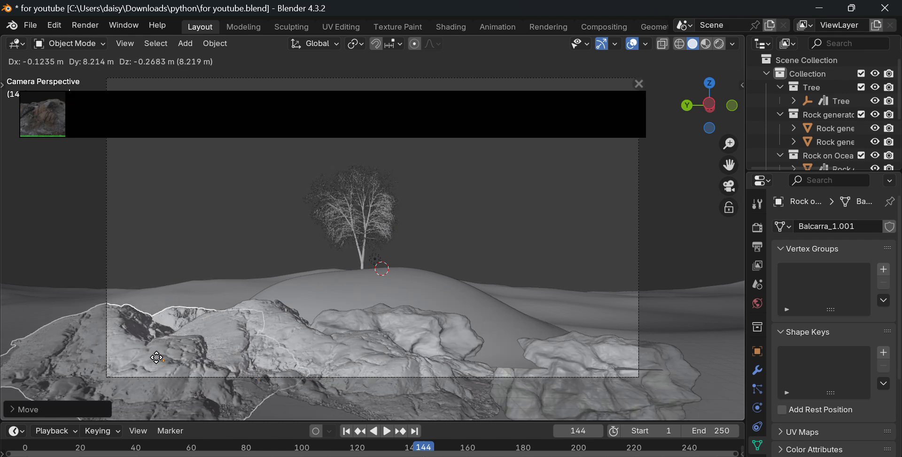
click(158, 360)
click(222, 270)
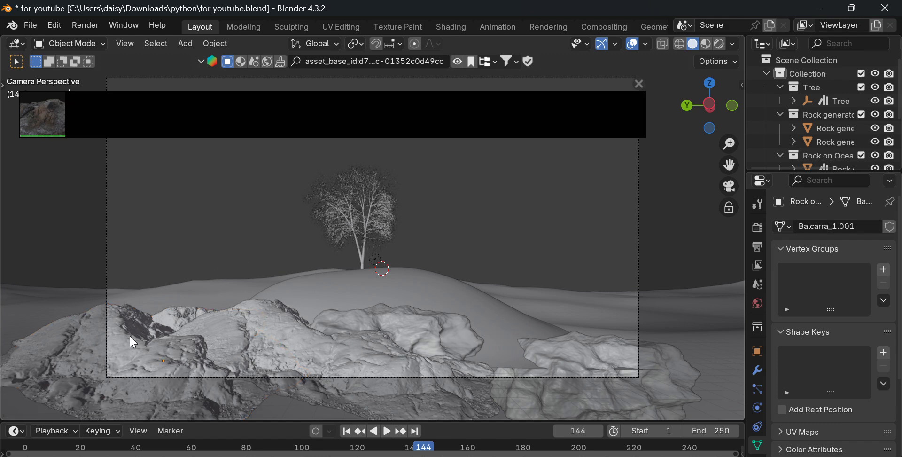
key(shift+d)
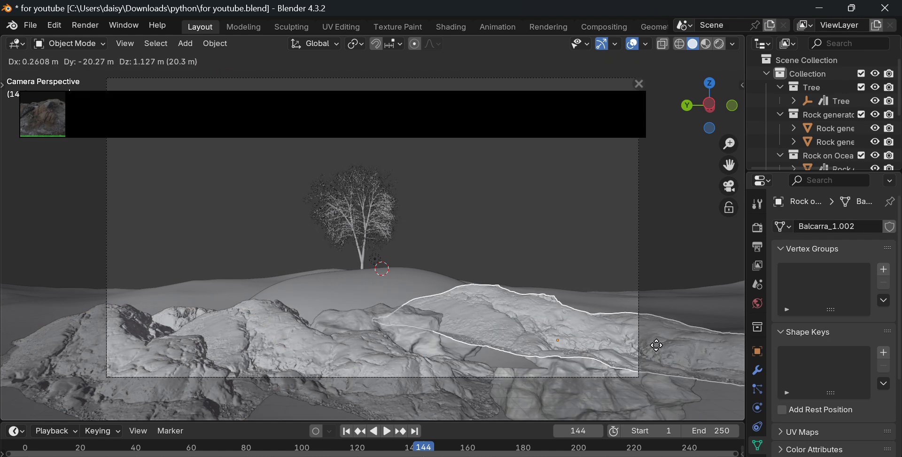
click(654, 371)
click(588, 233)
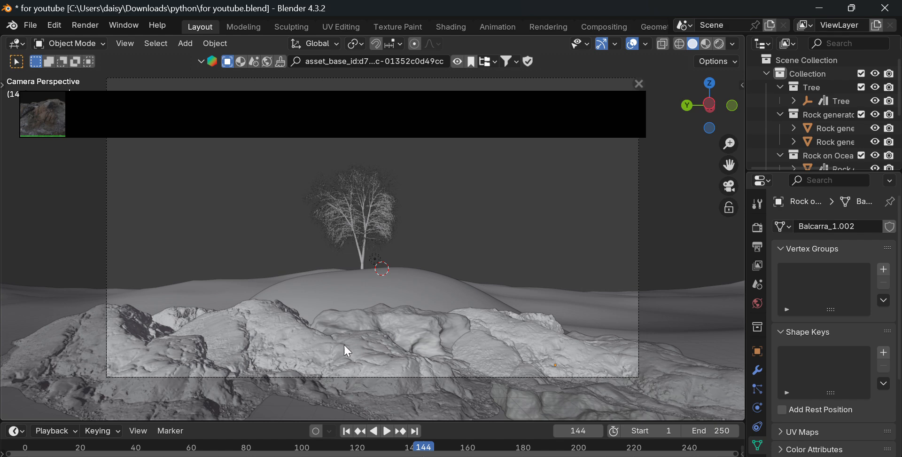
Step: Close the BlenderKit results strip, enlarge the 3D viewport over the timeline, and inspect the rock arrangement in and outside the camera frame
click(639, 83)
scroll(549, 198, up, 1)
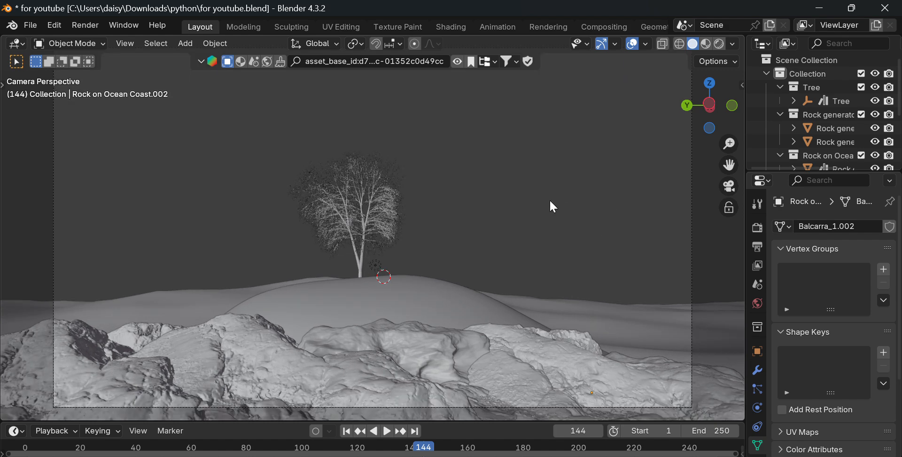
drag(729, 164, 737, 179)
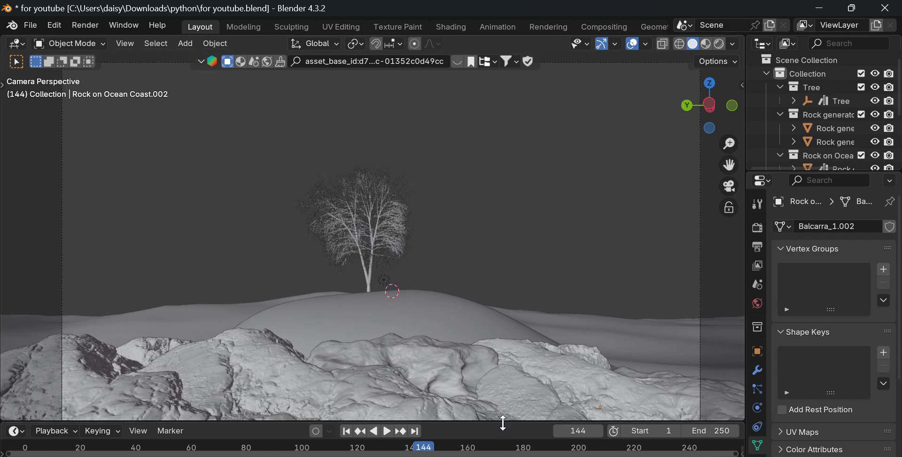
drag(503, 423, 503, 440)
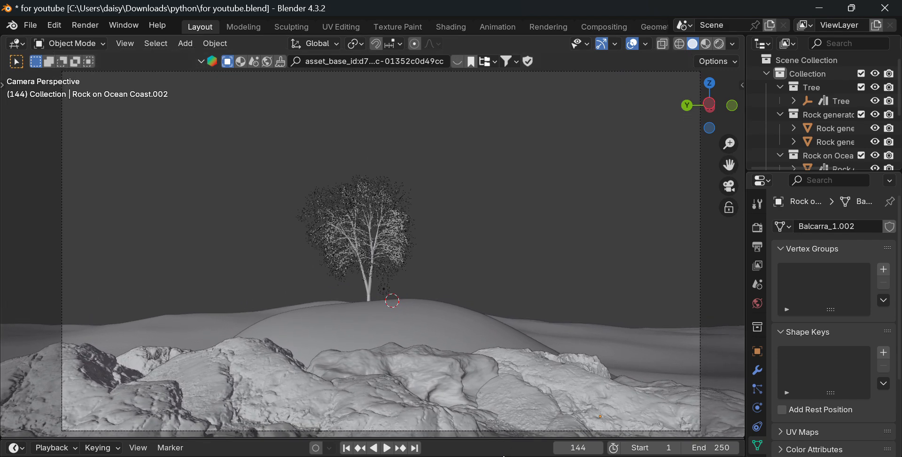
mouse_move(728, 165)
mouse_down()
mouse_move(737, 150)
mouse_move(739, 170)
mouse_move(729, 168)
mouse_up()
scroll(676, 152, down, 3)
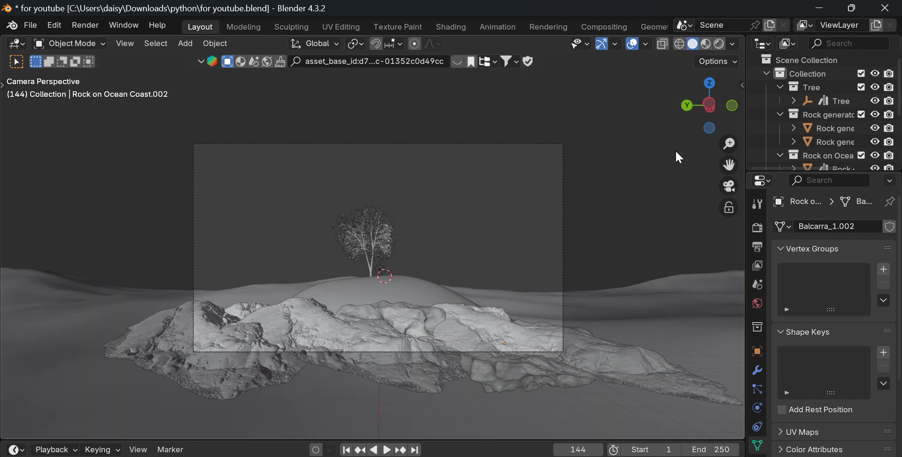
middle_drag(677, 153, 594, 276)
Step: Switch to the browser, return to the BlenderKit model gallery, search for "ocean mountains" and browse the results
key(alt+Tab)
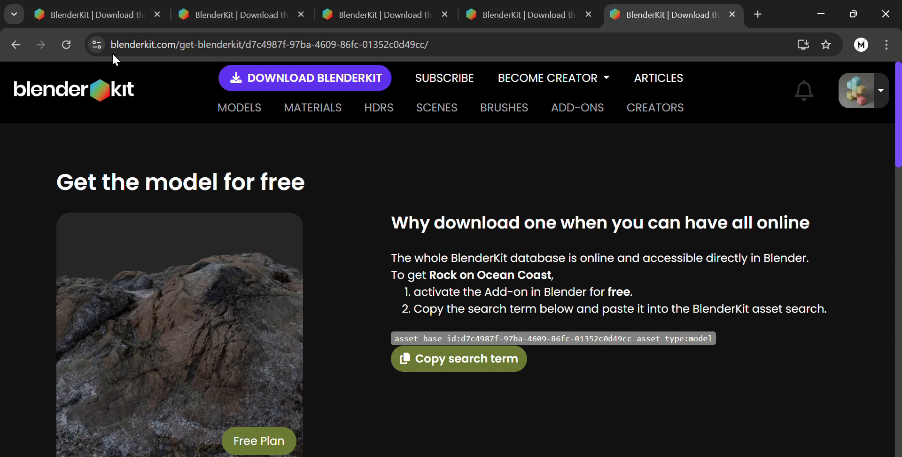
click(16, 45)
click(203, 118)
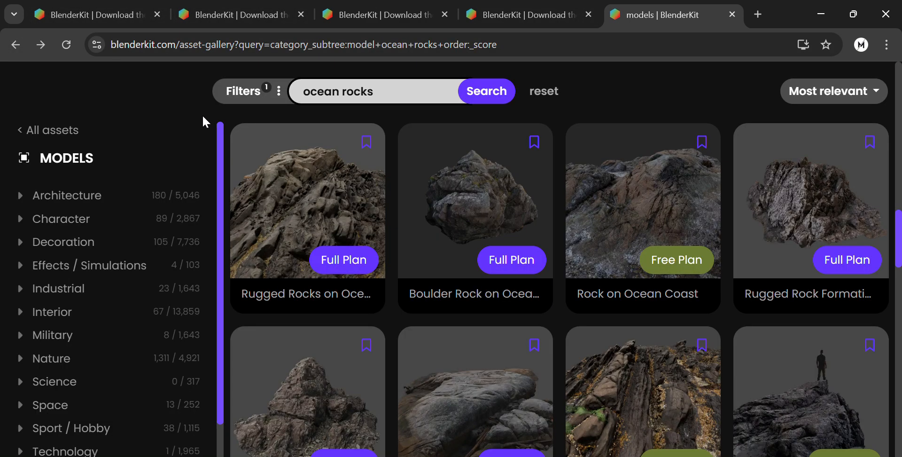
drag(382, 89, 254, 110)
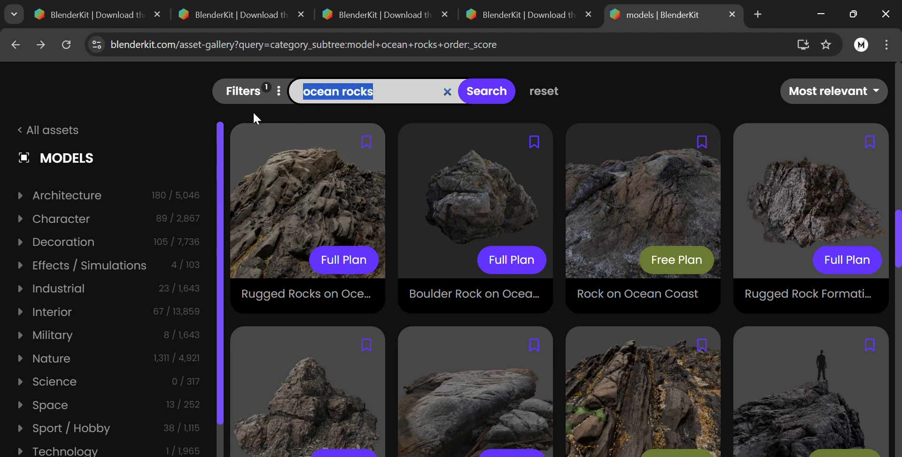
text(ocean)
key(BackSpace)
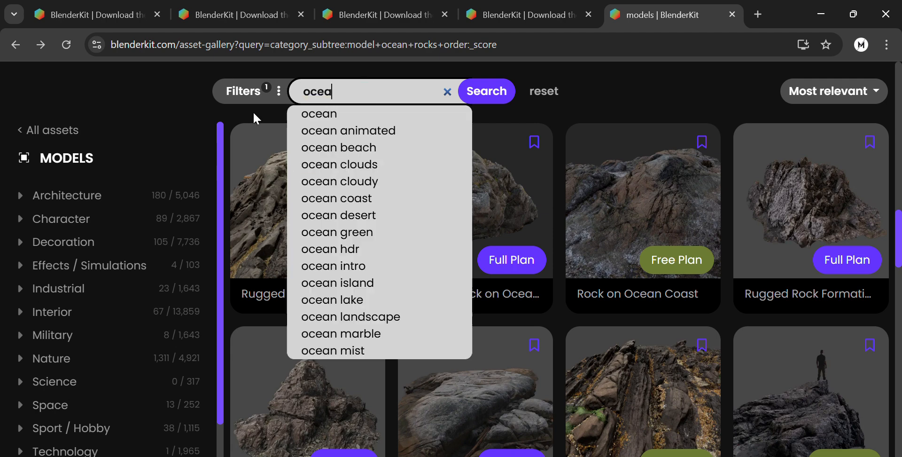
text(n mounta)
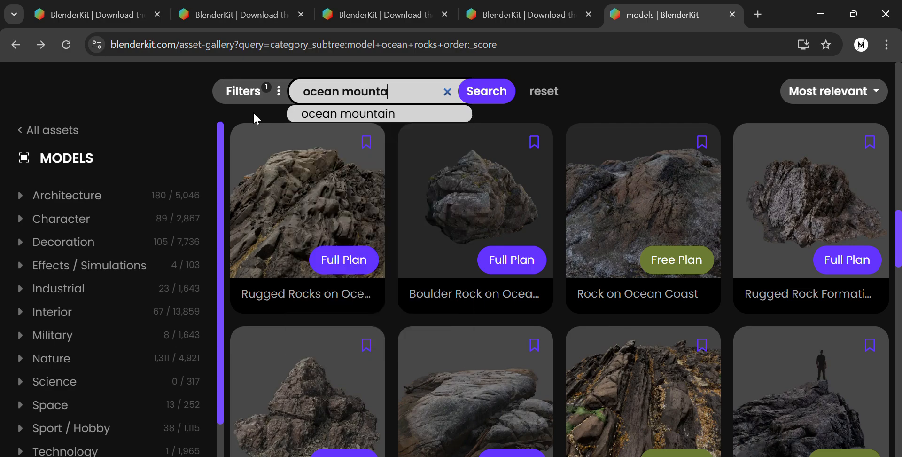
text(ins)
key(Return)
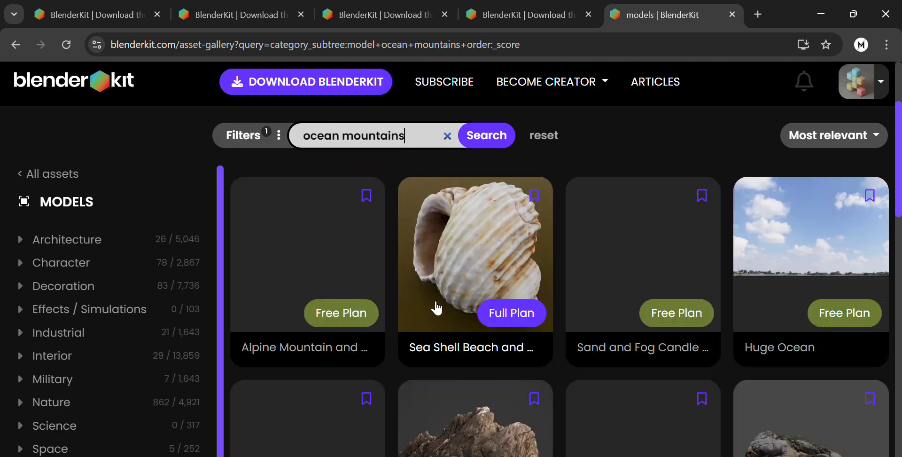
scroll(422, 324, down, 4)
scroll(403, 338, up, 4)
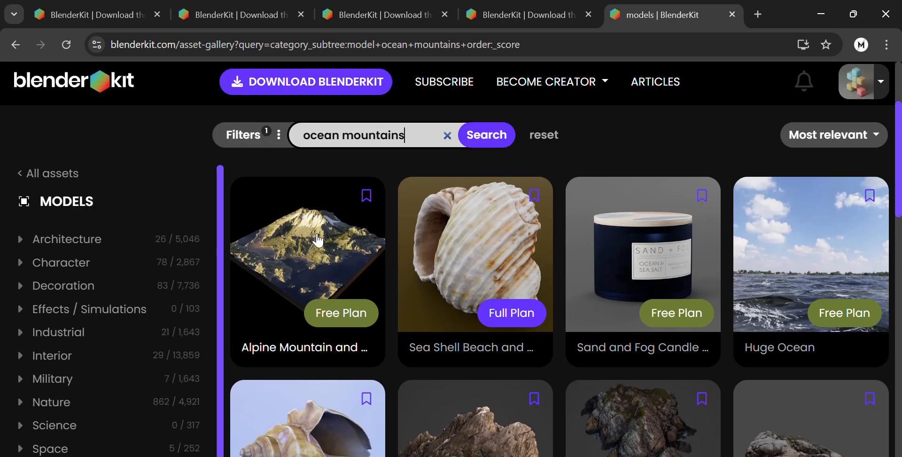
Step: Open the free Alpine Mountain and Sea model and copy its BlenderKit search term
click(318, 239)
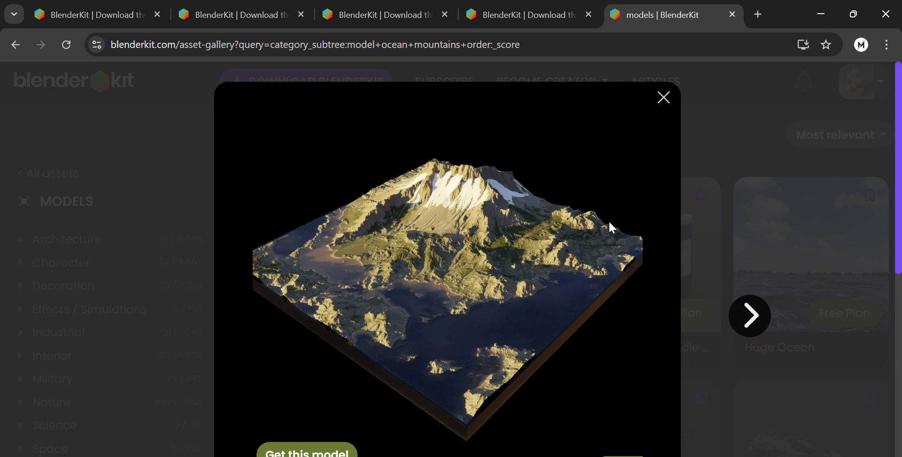
click(316, 449)
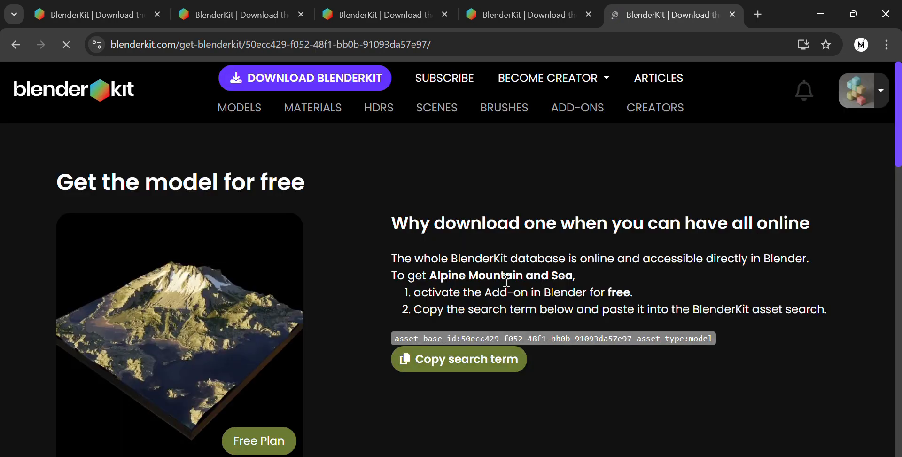
click(453, 362)
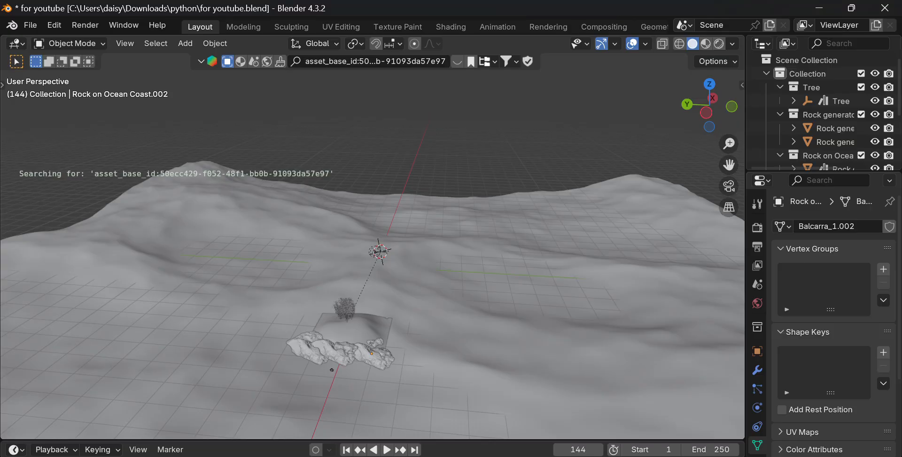
Step: Switch back to Blender, search for asset_base_id:50ecc429-f052-48f1-bb0b-91093da57e97 asset_type:model, place the Alpine Mountain and Sea model at the 3D cursor and select it
click(42, 115)
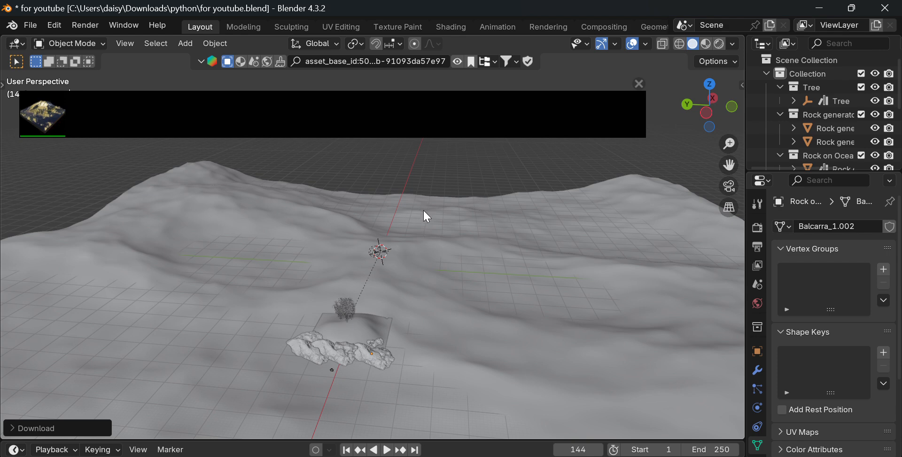
scroll(423, 210, up, 10)
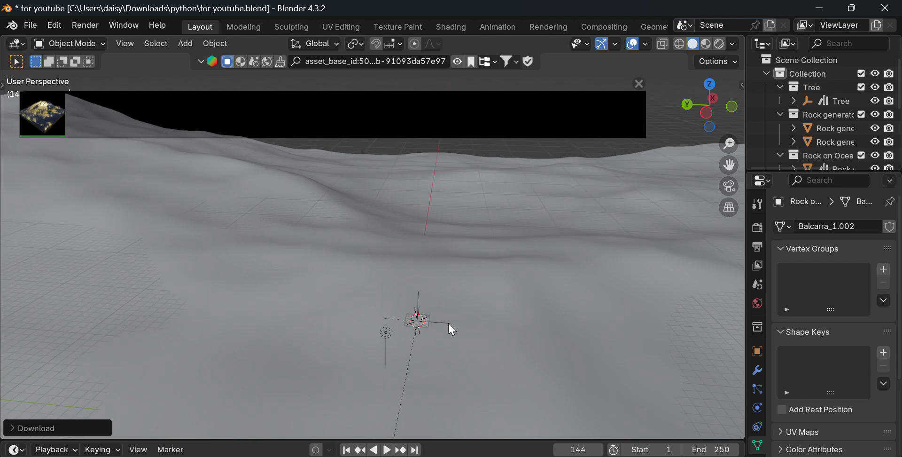
click(422, 319)
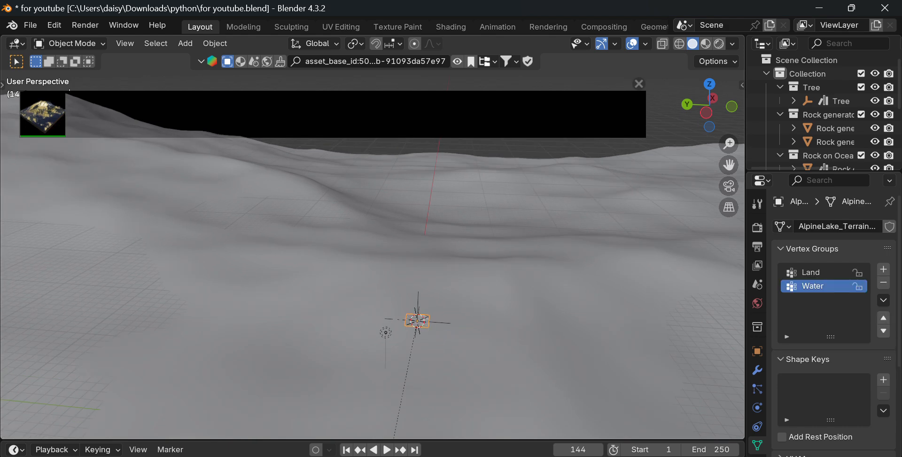
Step: Scale up the Alpine Mountain and Sea model uniformly in successive passes until it spreads widely across the surrounding terrain
key(s)
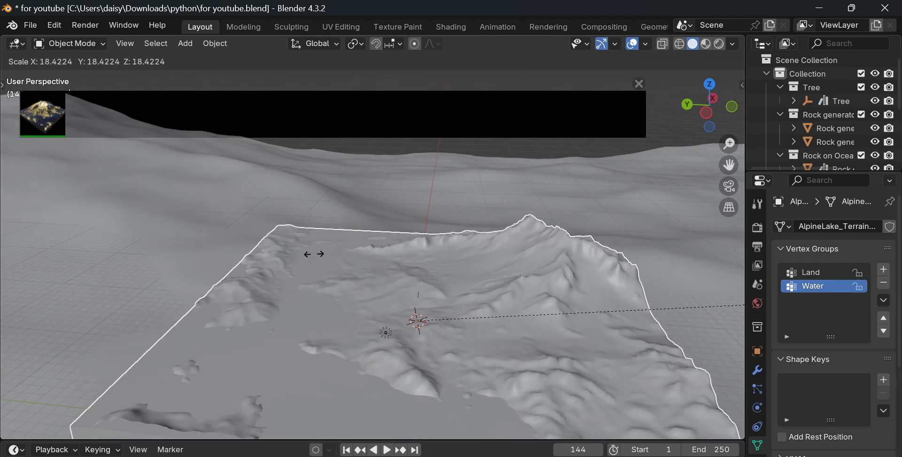
click(517, 238)
scroll(717, 124, down, 6)
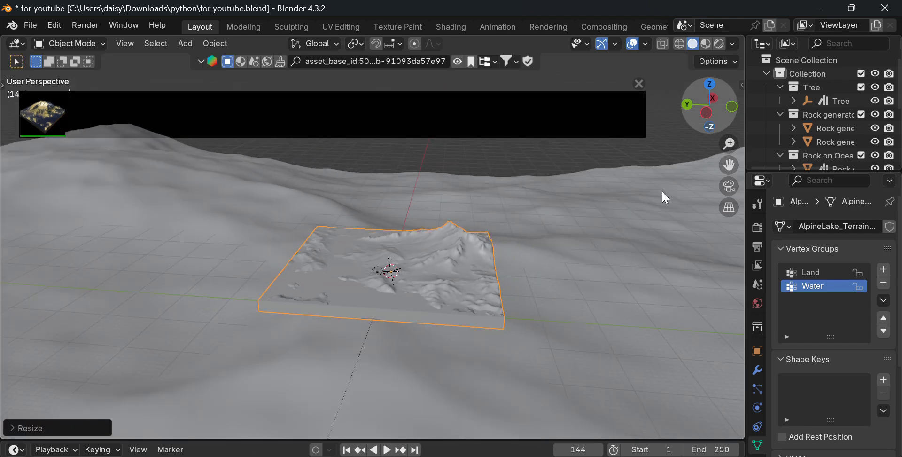
key(s)
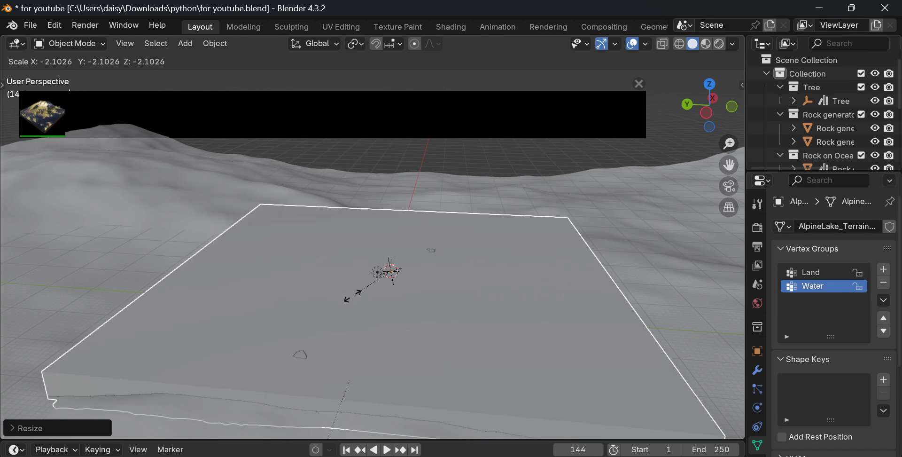
click(375, 288)
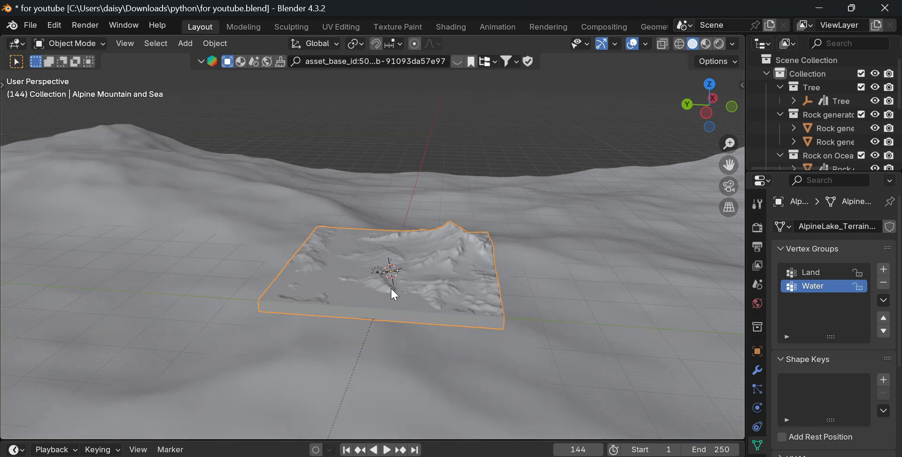
middle_drag(617, 190, 428, 294)
key(s)
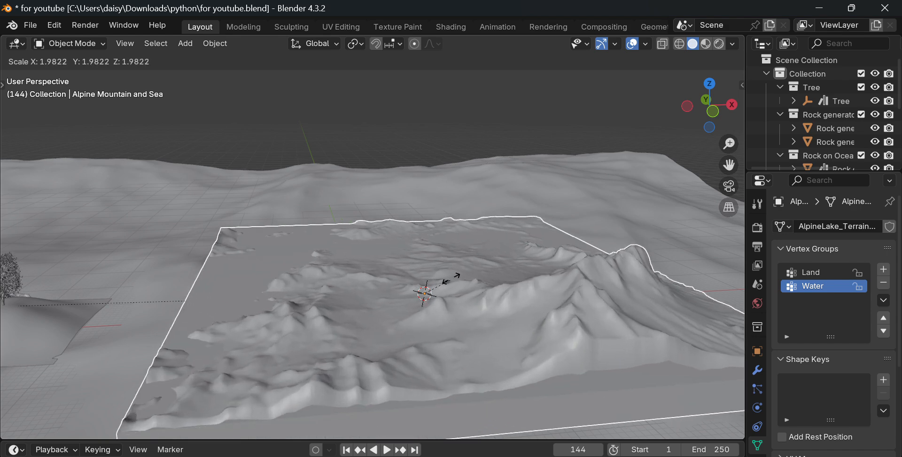
click(465, 264)
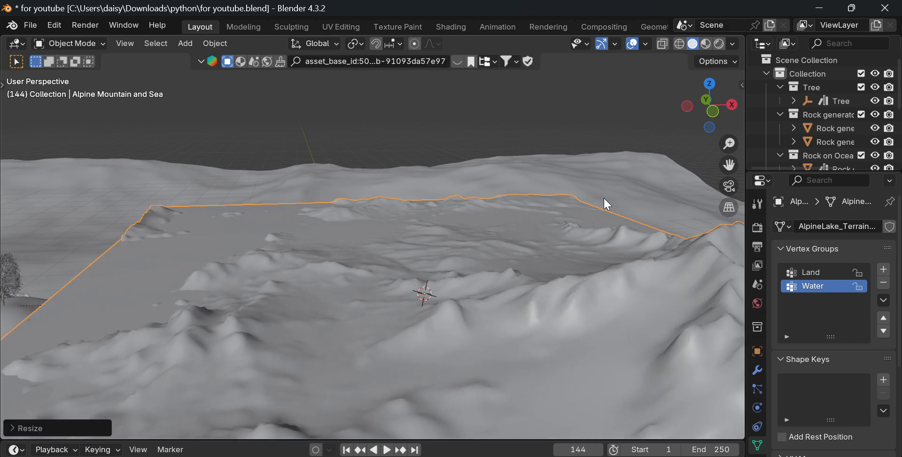
Step: In camera view, lower the Alpine Mountain and Sea model behind the hill and rotate it about Z so its peak stands left of the tree
click(729, 186)
key(g)
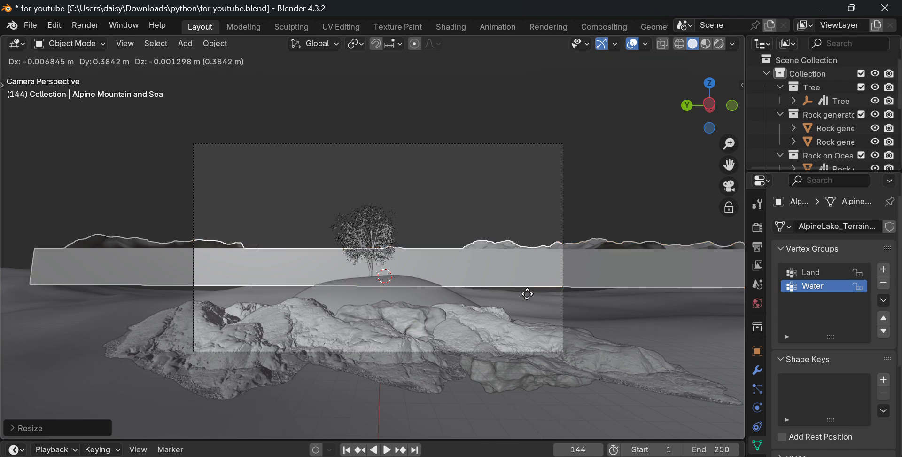
click(522, 298)
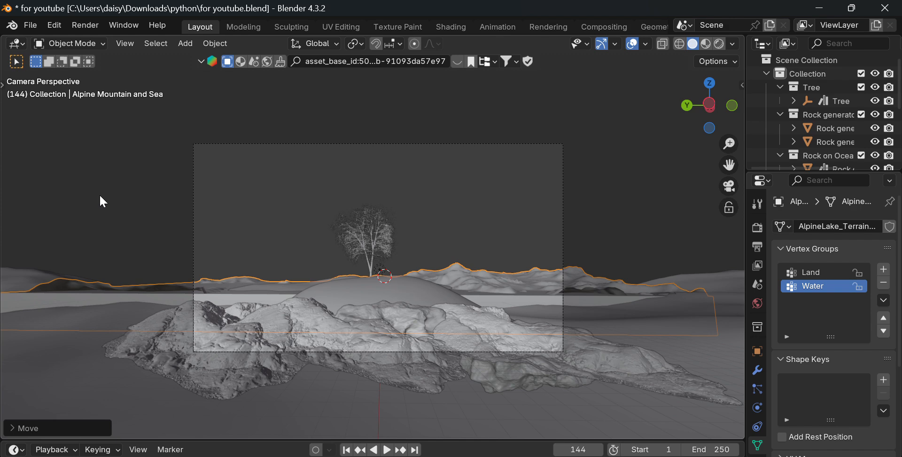
key(t)
click(19, 157)
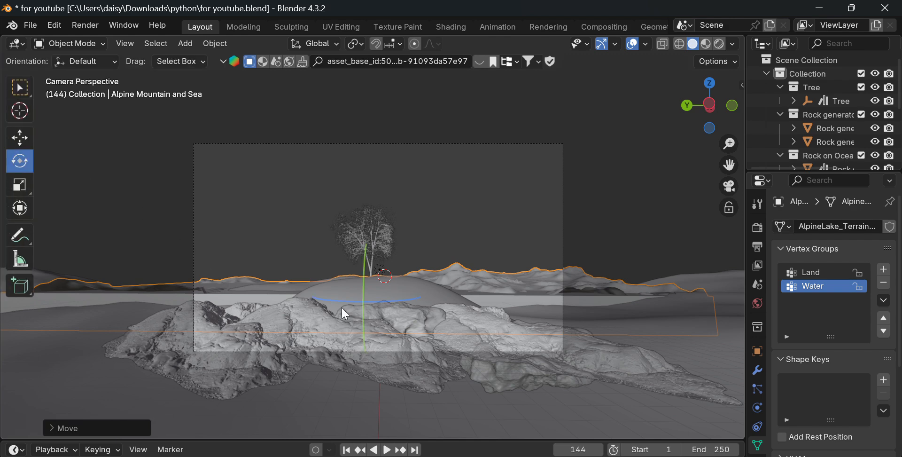
drag(390, 299, 592, 313)
click(298, 353)
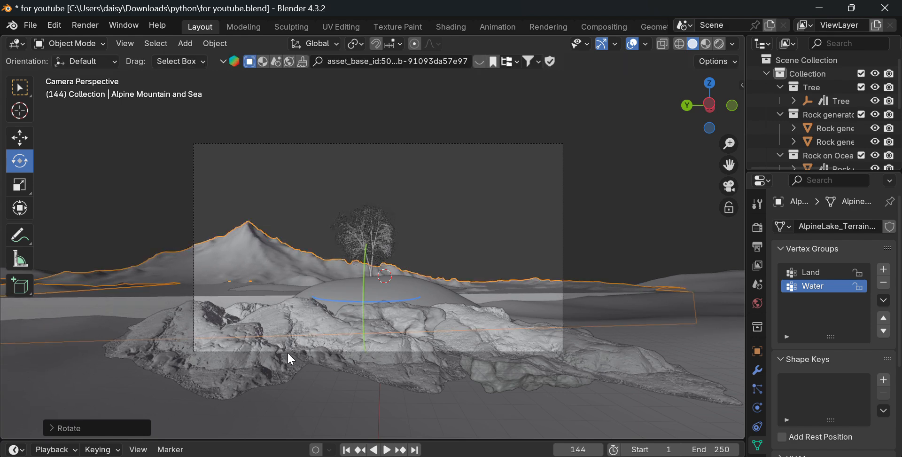
Step: Shift the alpine model farther back along X, lower it about 2.1 m along Z, deselect it, and return to the selection tool
key(g)
key(x)
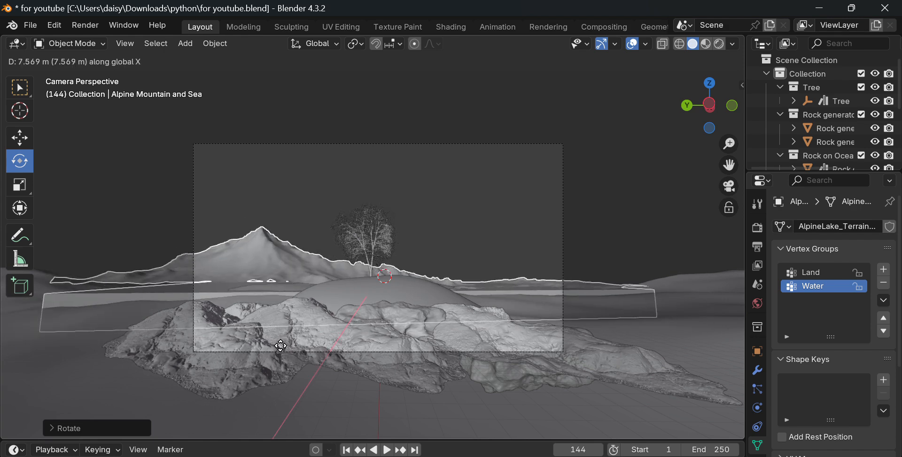
click(282, 346)
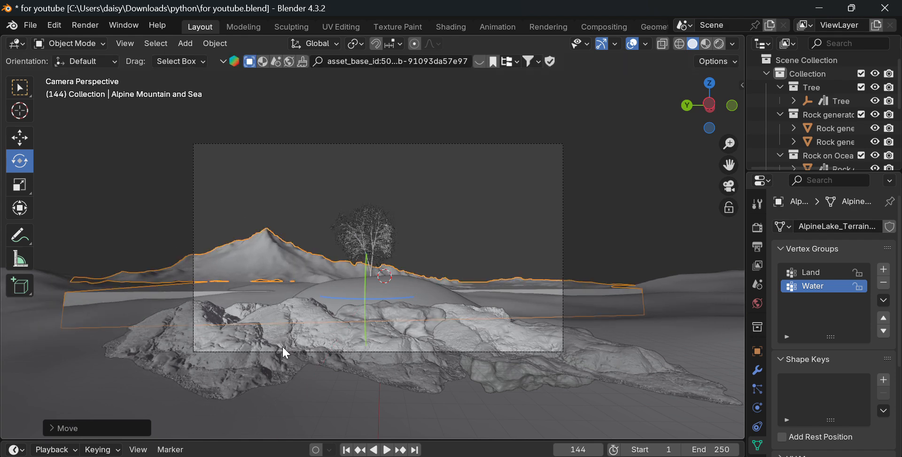
key(g)
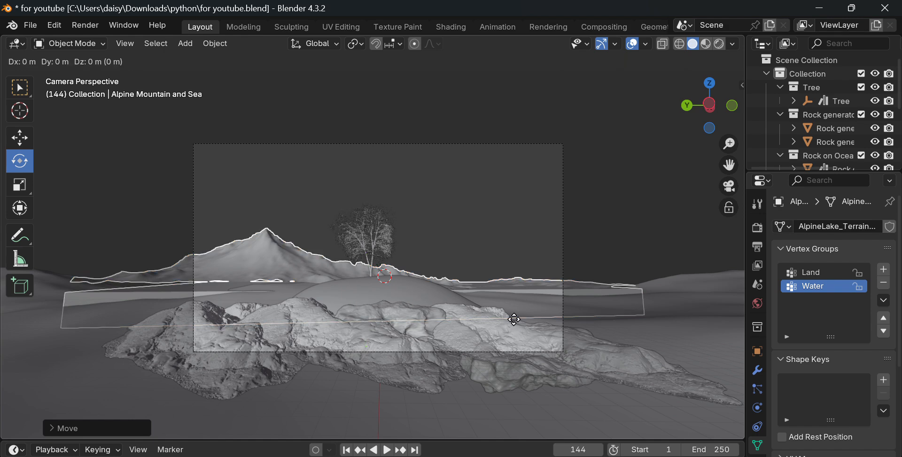
key(z)
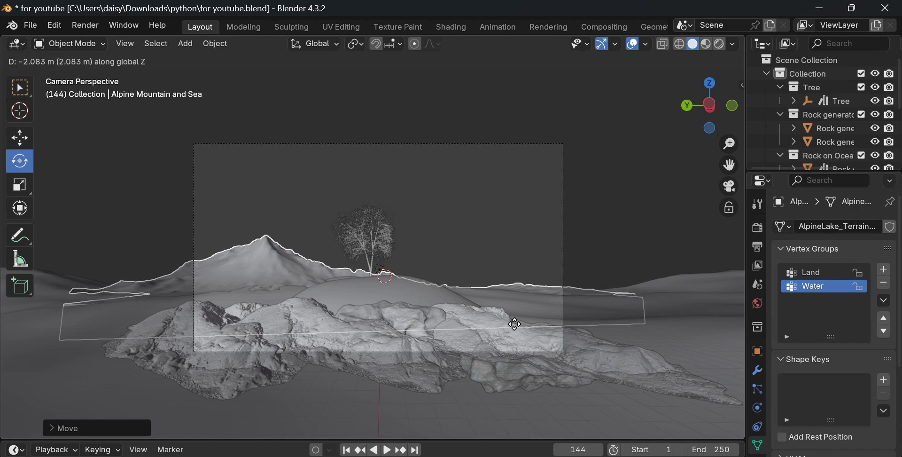
click(514, 324)
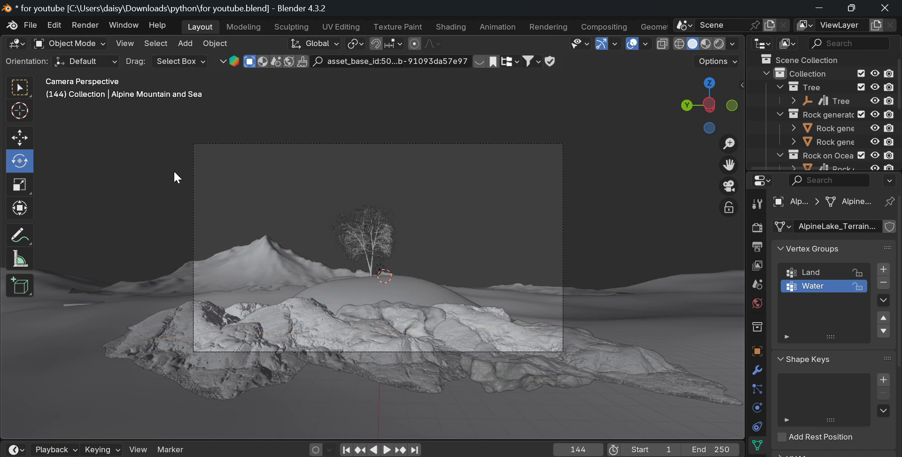
key(w)
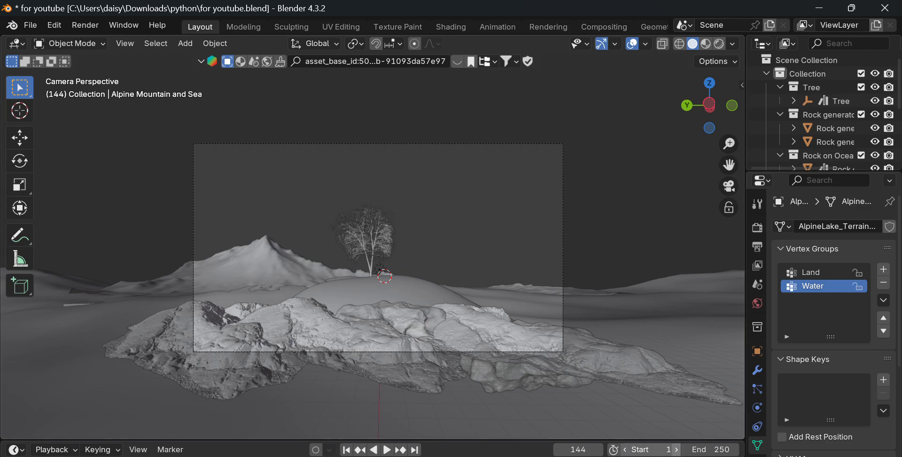
Step: Switch to the browser and copy the BlenderKit search term of the free Rocky Mountain model
key(alt+Tab)
click(111, 12)
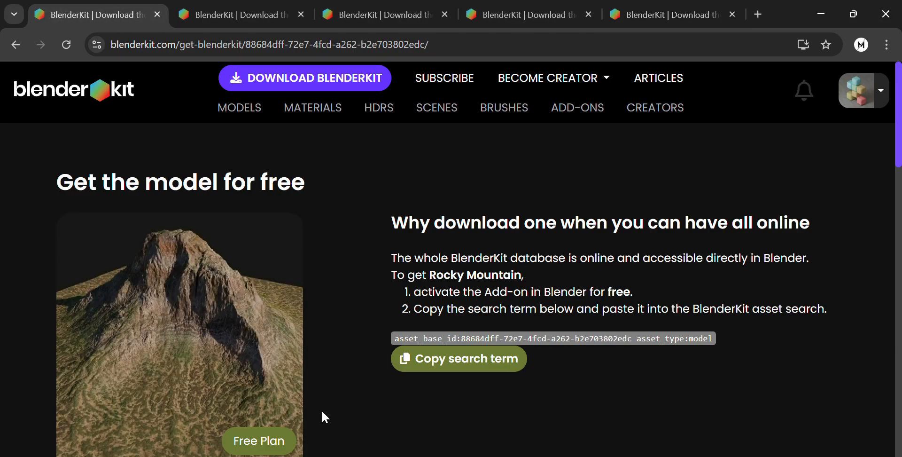
click(459, 358)
Step: Switch back to Blender, search for asset_base_id:88684dff-72e7-4fcd-a262-b2e703802edc asset_type:model, and place the Rocky Mountain model on the terrain near the 3D cursor
key(alt+Tab)
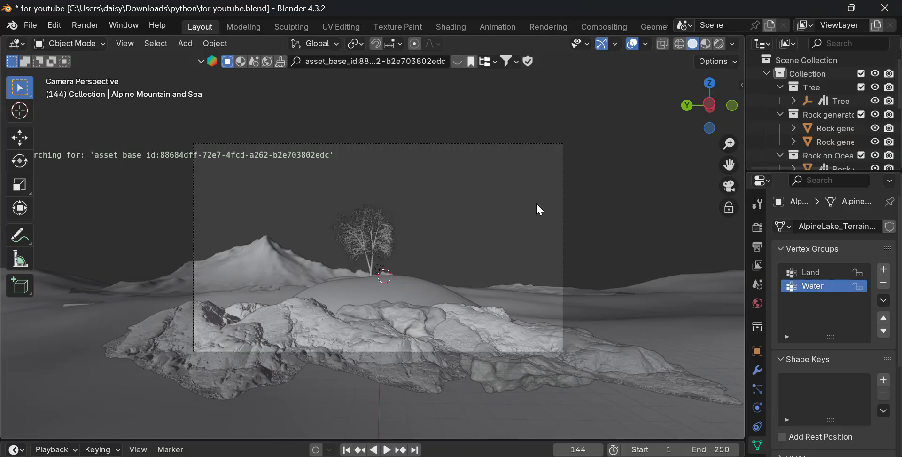
drag(718, 106, 695, 122)
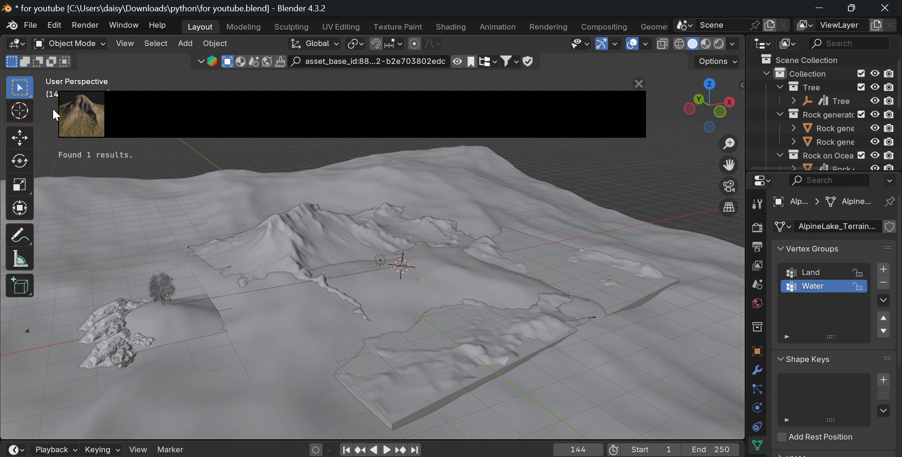
drag(76, 112, 397, 214)
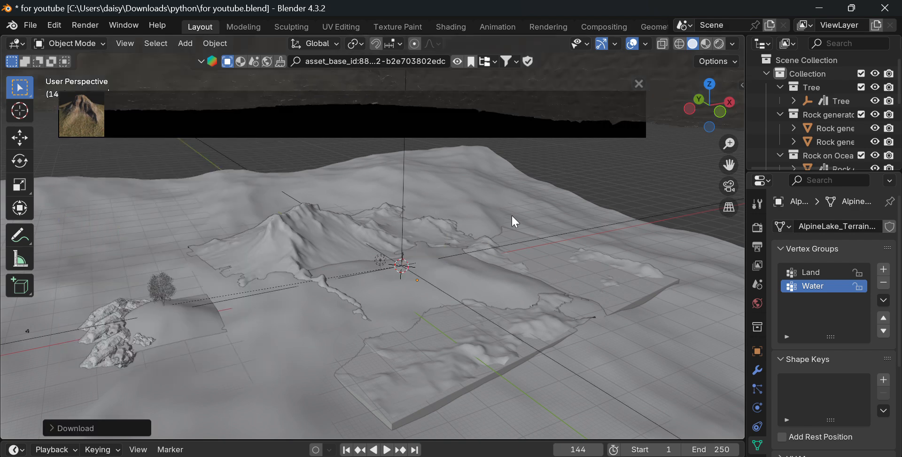
scroll(436, 266, up, 10)
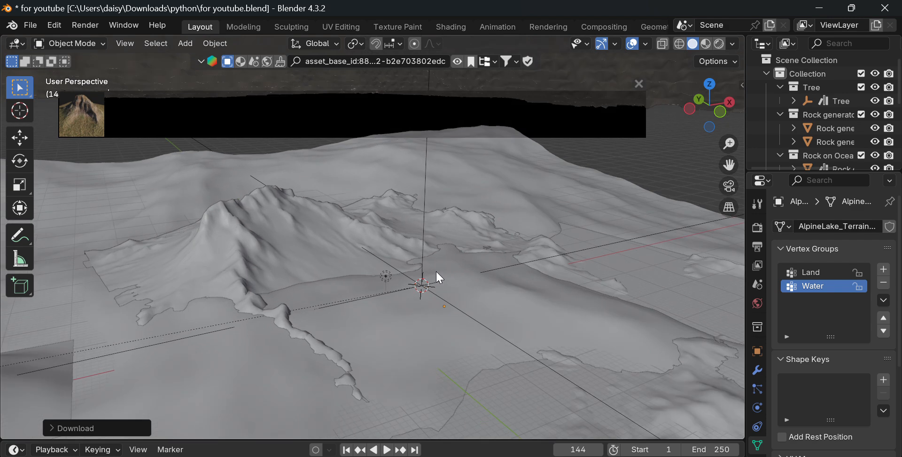
scroll(436, 248, down, 10)
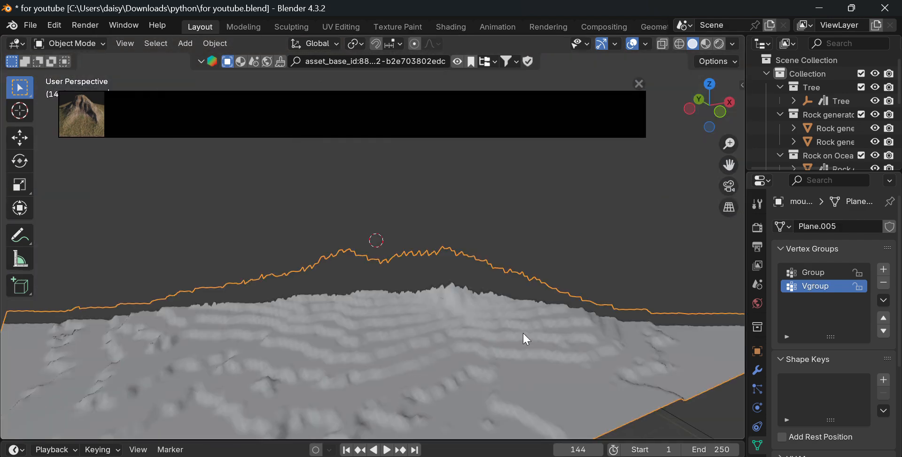
Step: Scale the oversized Rocky Mountain model down uniformly until it fits on the terrain as a background mountain
key(s)
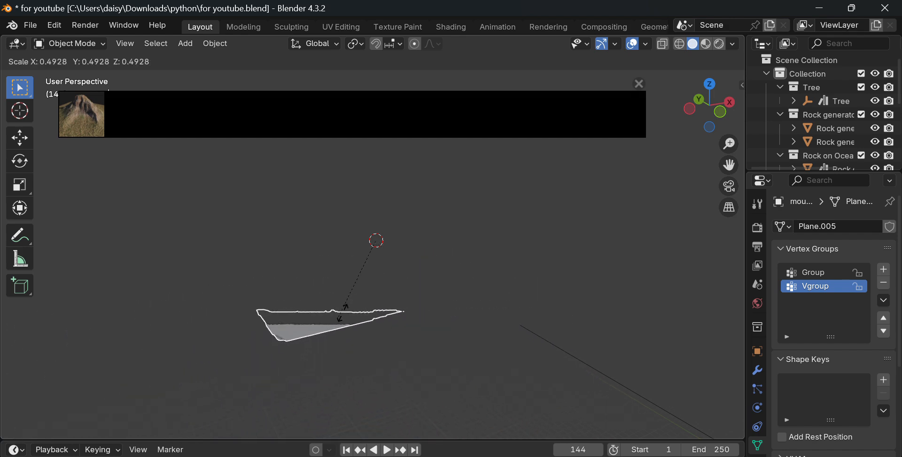
click(374, 264)
scroll(548, 190, up, 8)
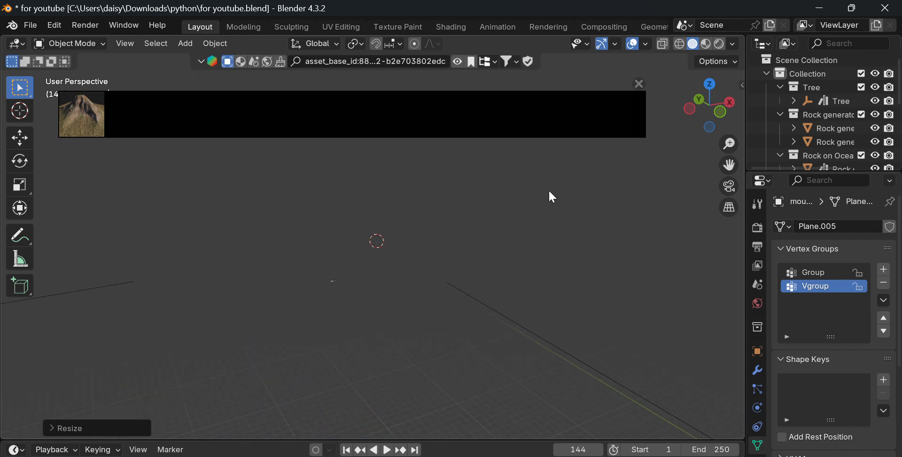
key(s)
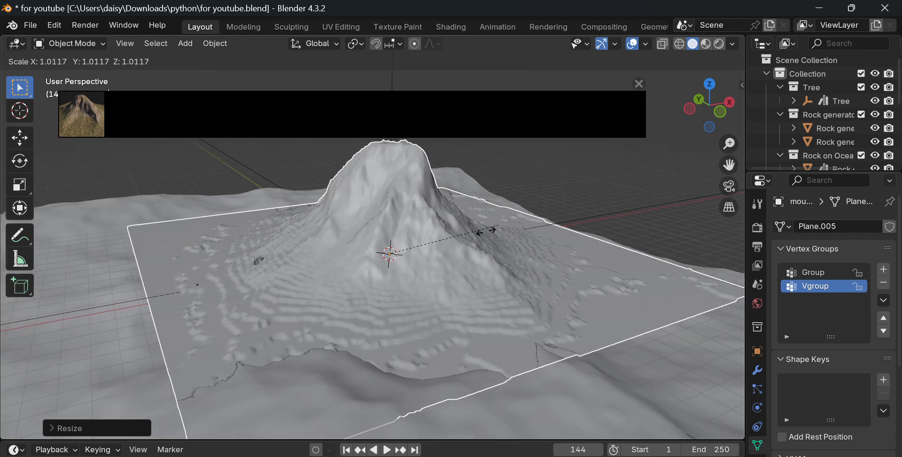
click(462, 240)
Step: In camera view, move the Rocky Mountain model right of the tree and slightly down behind the hill, and deselect it
middle_drag(738, 183, 730, 188)
click(729, 186)
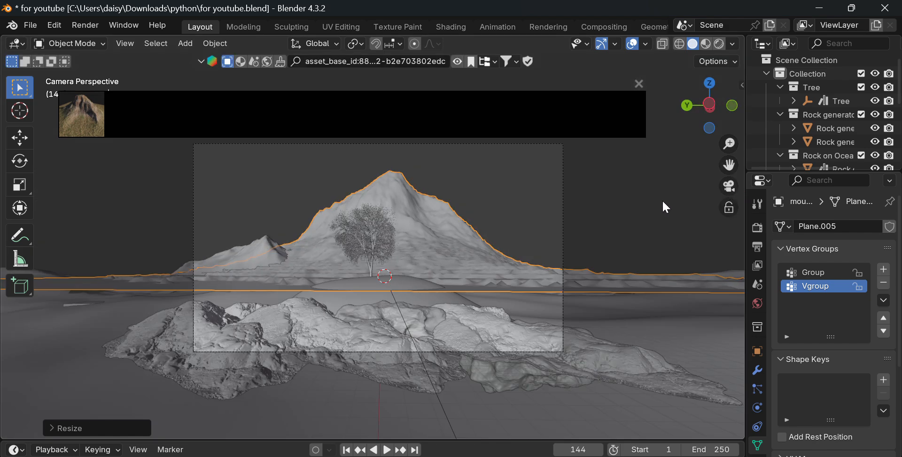
key(g)
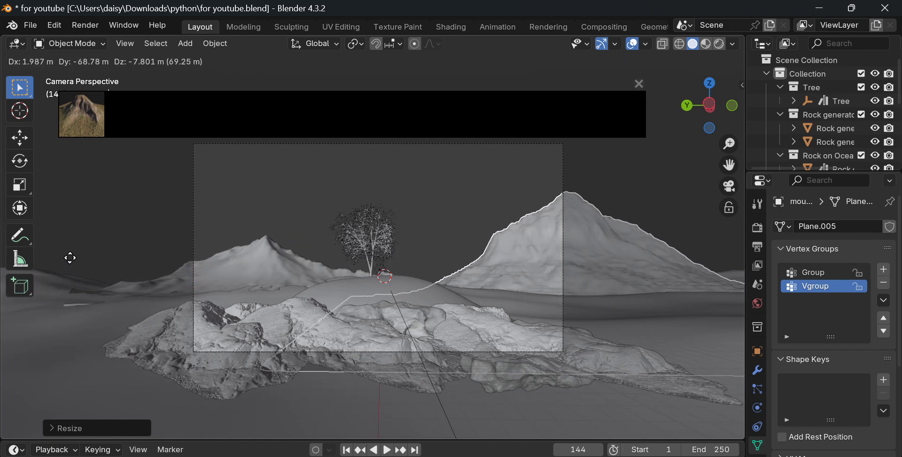
click(24, 256)
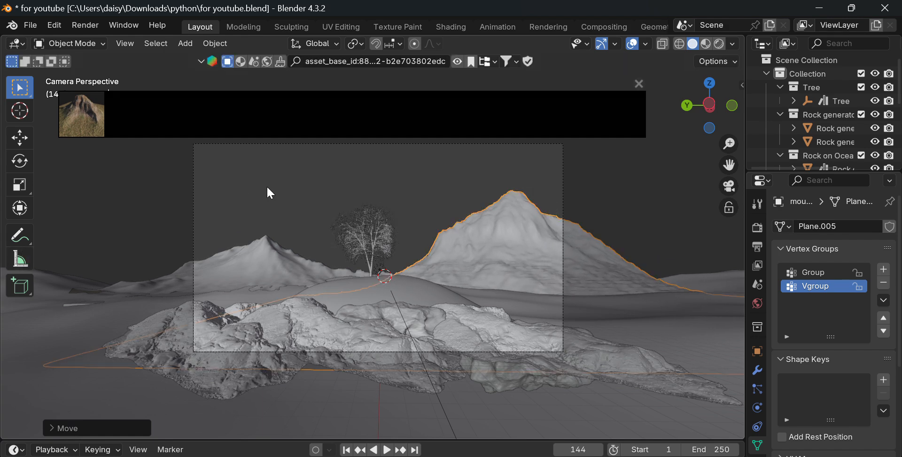
click(309, 176)
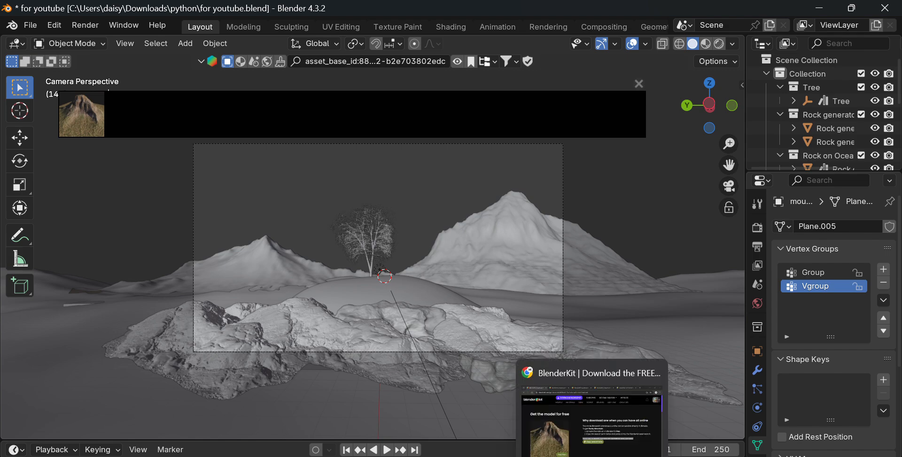
Step: Switch to the browser and return from the Alpine Mountain and Sea download page to the BlenderKit model gallery
click(593, 455)
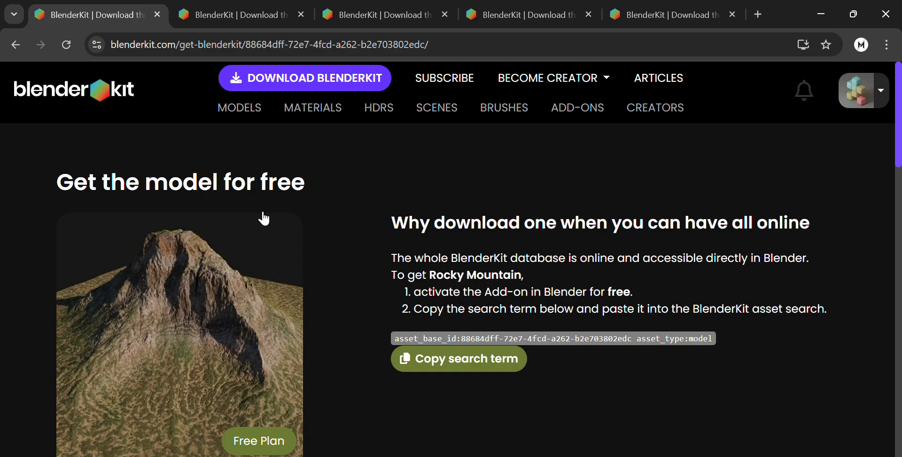
click(652, 18)
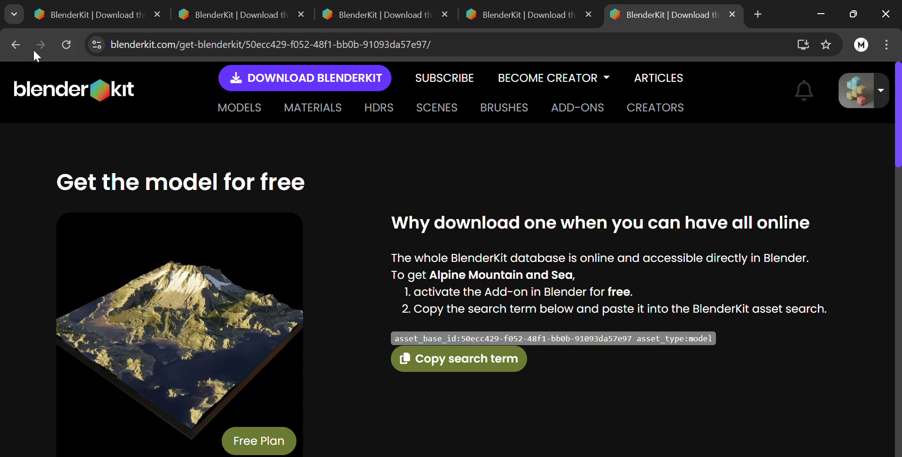
click(19, 46)
click(125, 268)
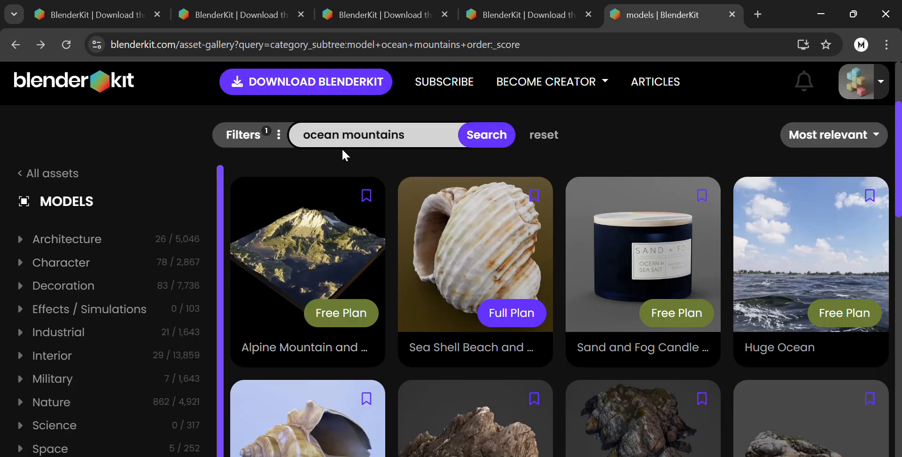
Step: Search the BlenderKit model gallery for "grass with dandelion flower"
triple_click(390, 137)
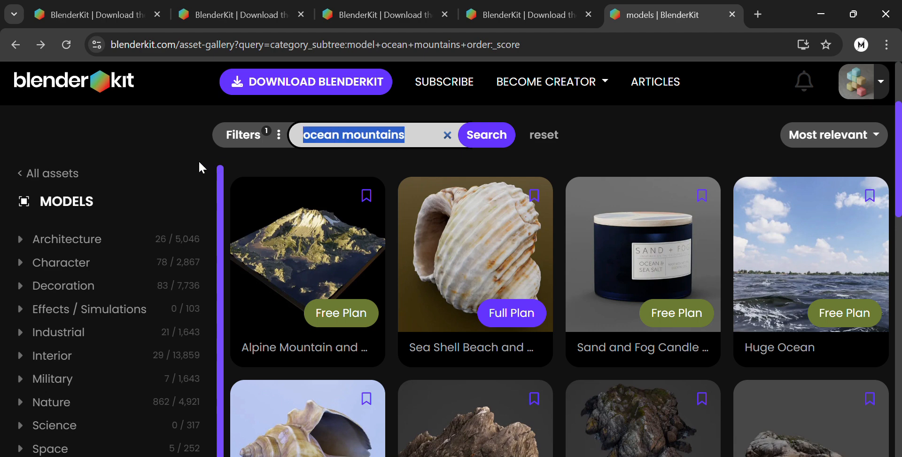
text(grass with)
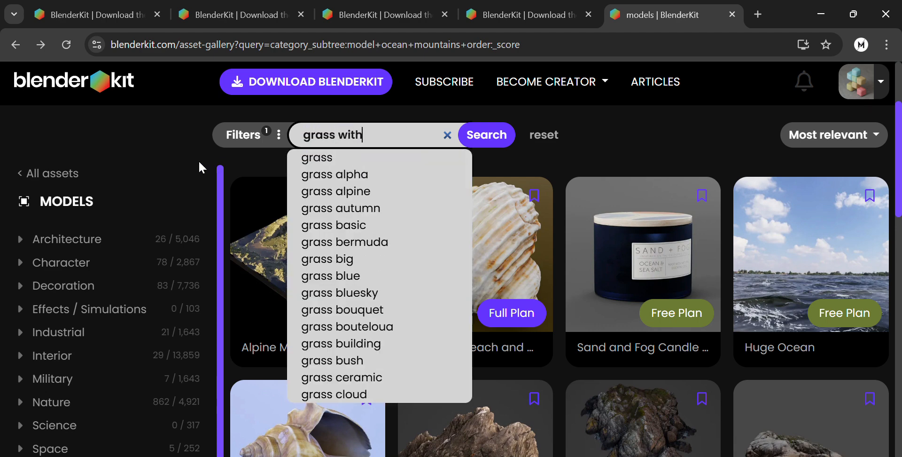
text( flowe)
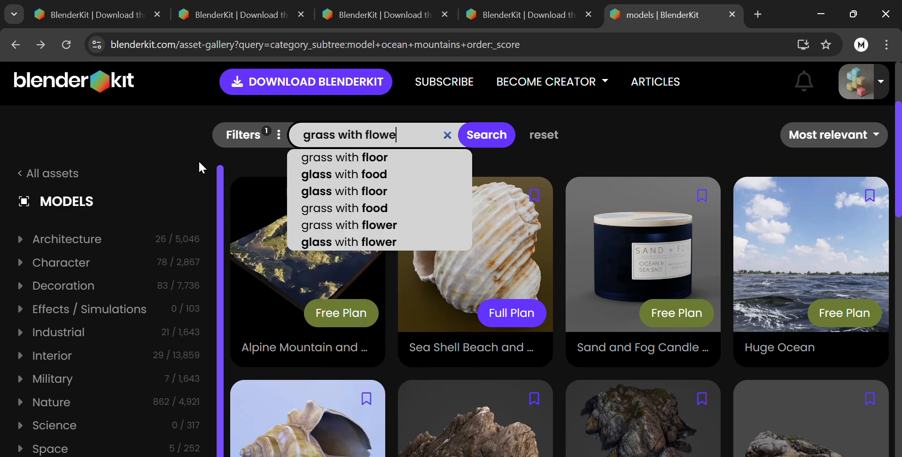
text(r)
key(BackSpace)
key(BackSpace)
key(BackSpace)
key(BackSpace)
key(BackSpace)
key(BackSpace)
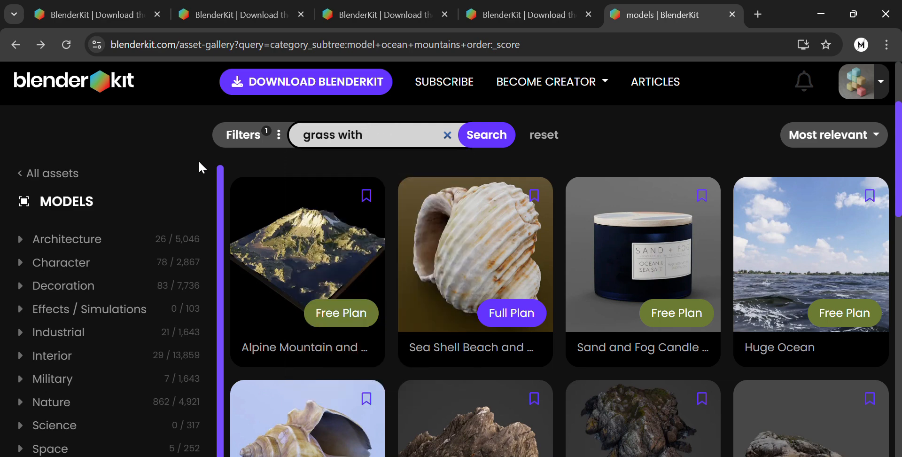
text(dande)
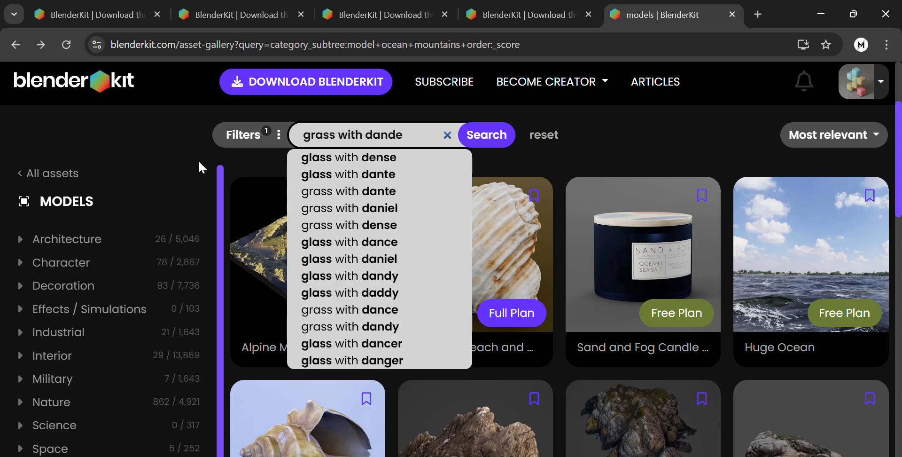
text(lion)
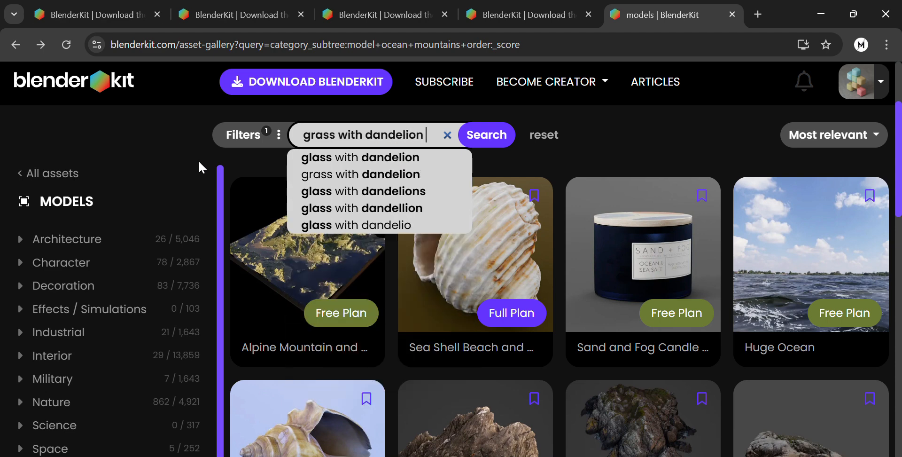
text( flower)
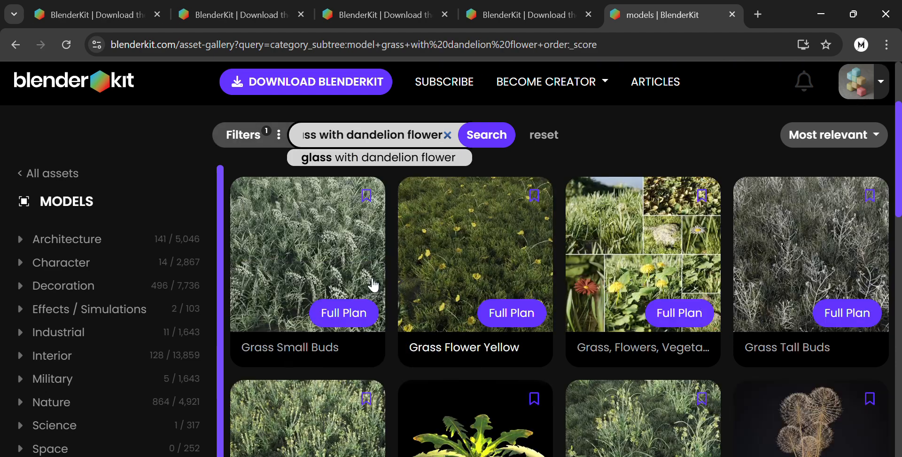
Step: Open the download page of the free Grass Dandellion Yellow model from the search results and copy its BlenderKit search term
scroll(555, 262, down, 7)
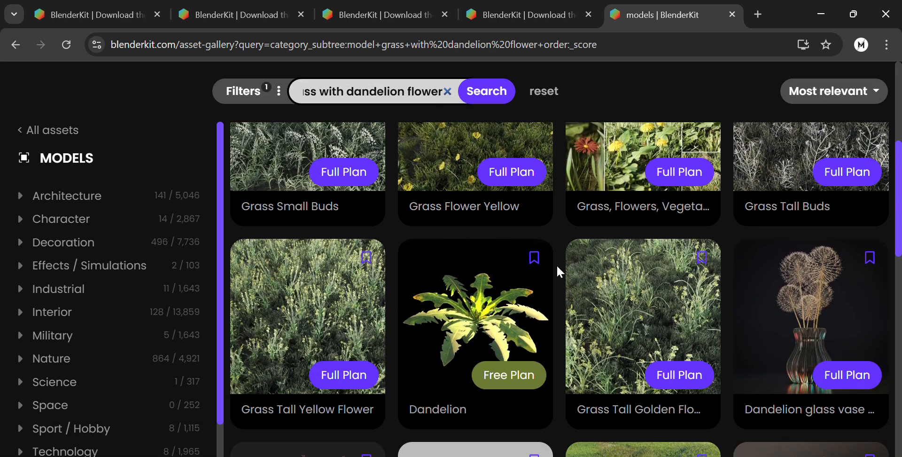
scroll(608, 328, down, 4)
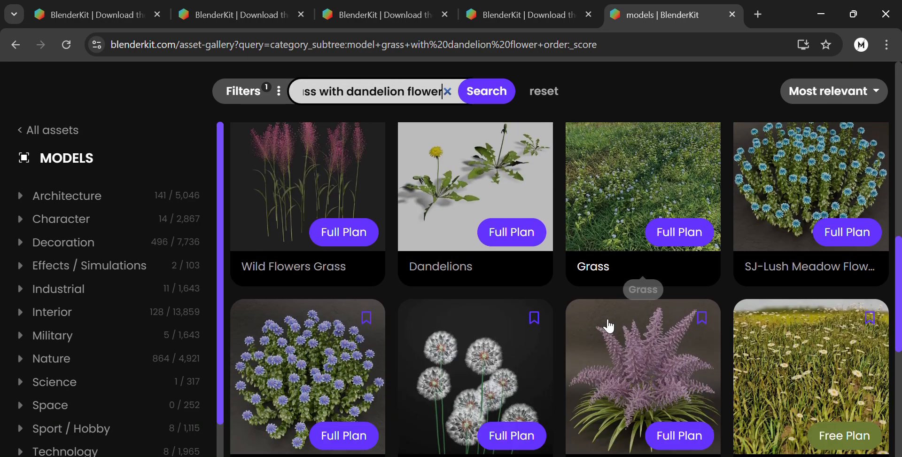
scroll(470, 319, down, 4)
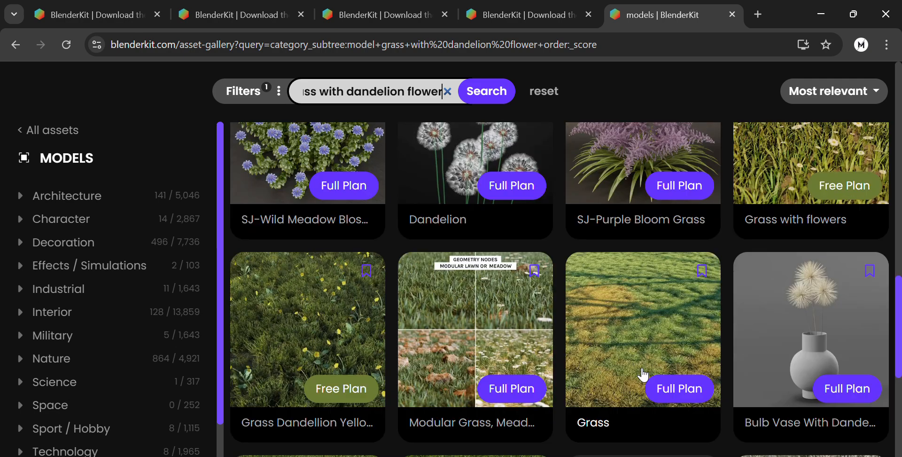
click(329, 322)
scroll(318, 437, down, 2)
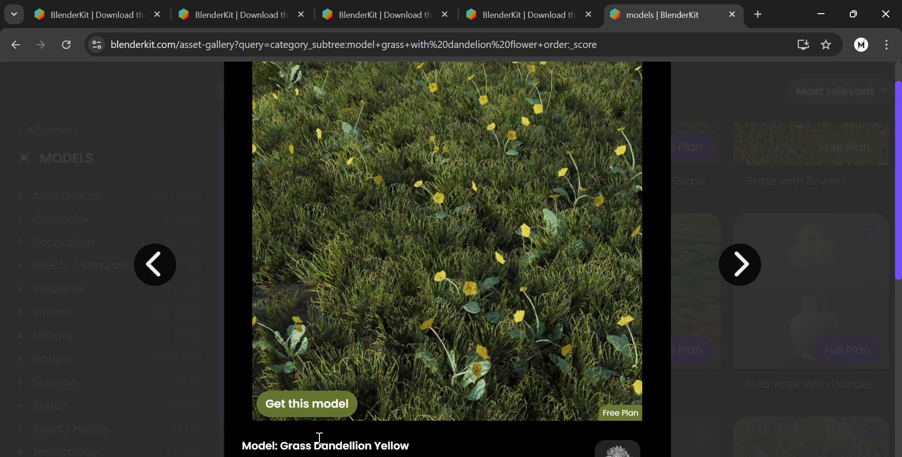
click(297, 393)
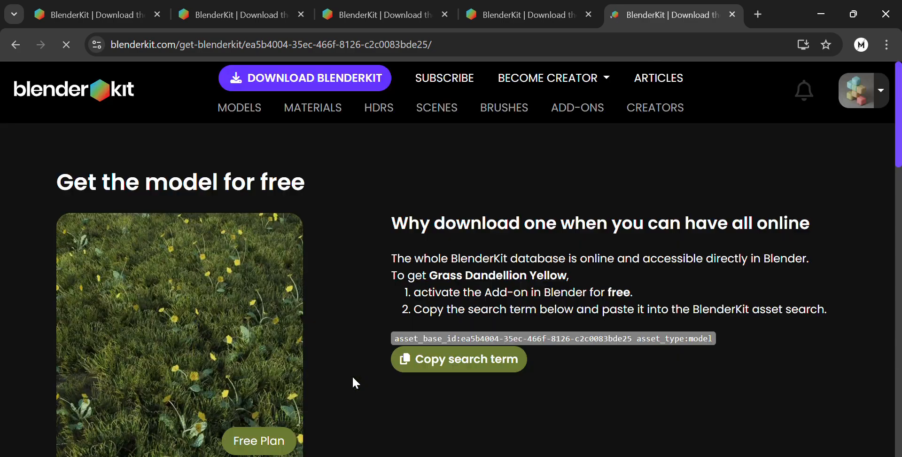
Step: Switch back to Blender, search for asset_base_id:ea5b4004-35ec-466f-8126-c2c0083bde25, place the dandelion grass near the 3D cursor, and select it
key(alt+Tab)
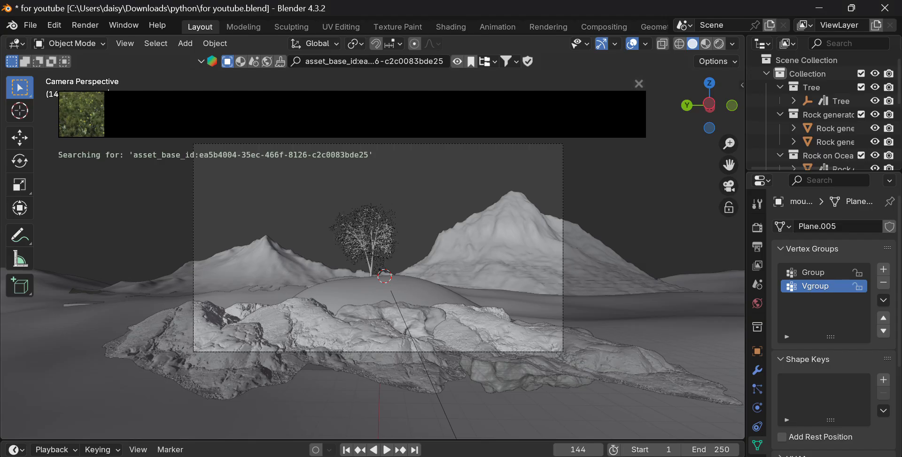
drag(692, 95, 643, 123)
drag(81, 114, 396, 279)
click(410, 276)
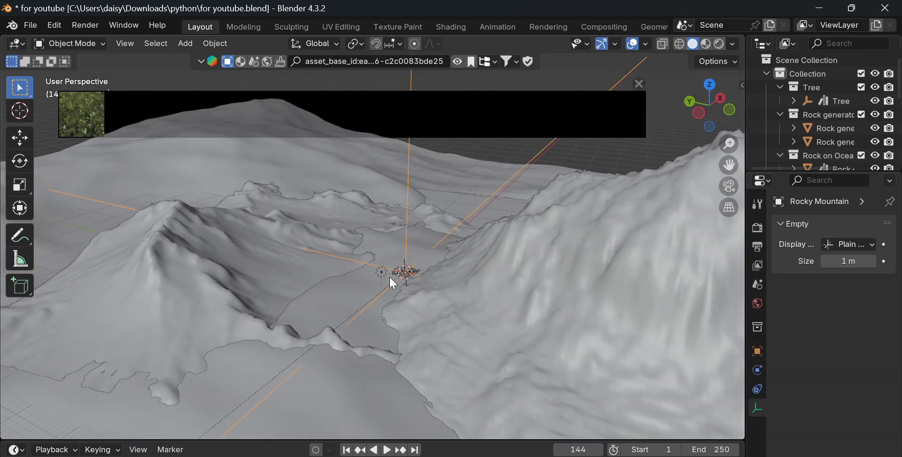
click(397, 278)
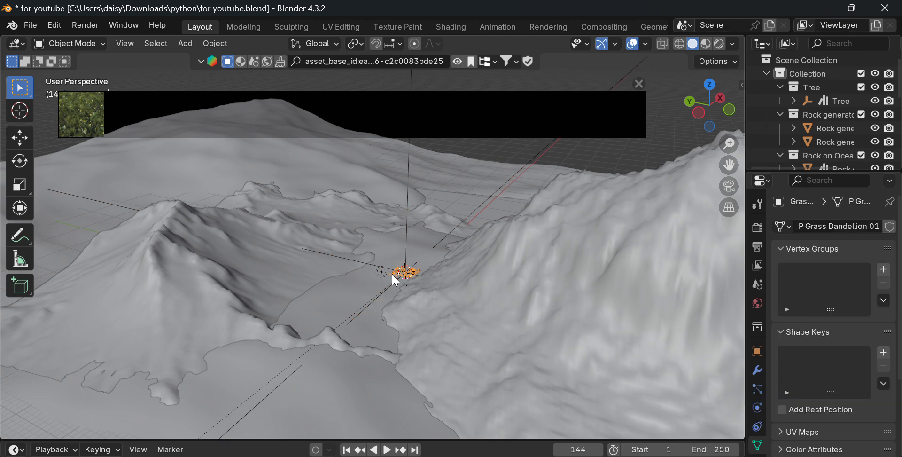
Step: In camera view, move the dandelion grass about -96 m along global X to the foreground rocks
click(734, 190)
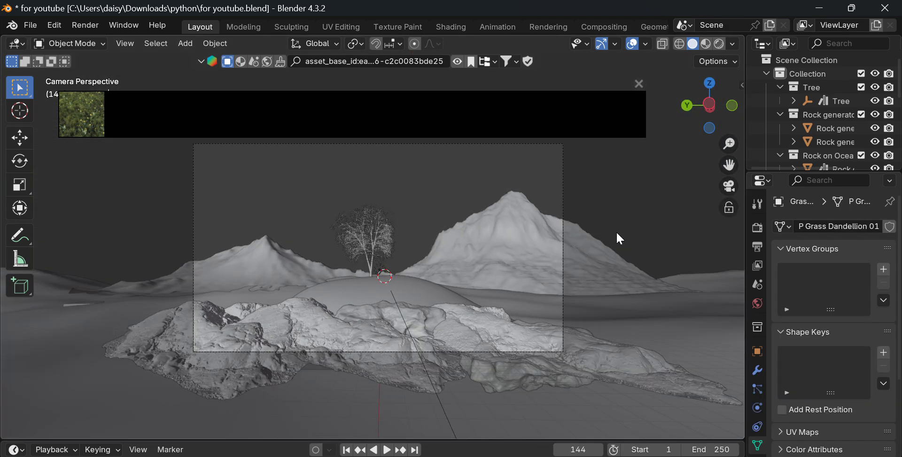
key(g)
key(x)
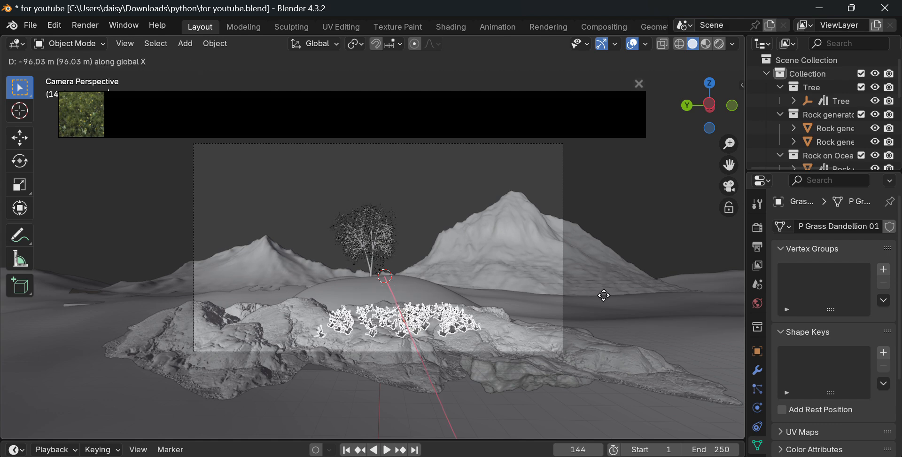
click(607, 300)
click(658, 304)
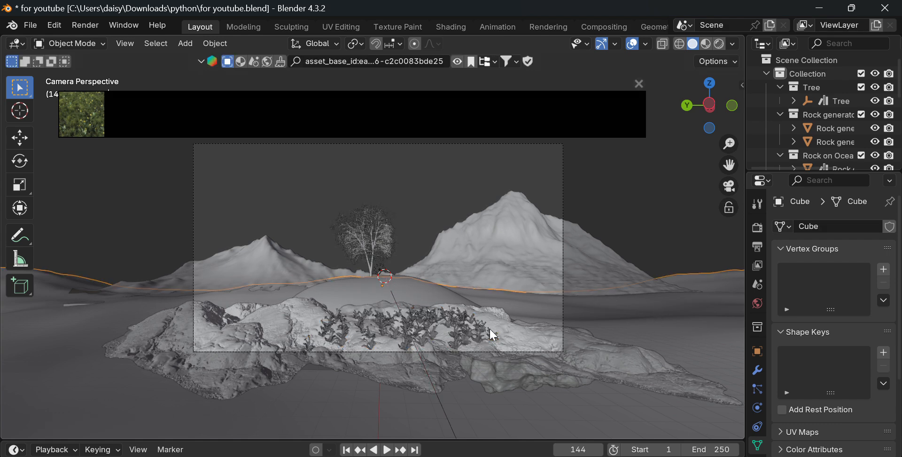
Step: Reselect the dandelion grass and shift it slightly right and down across the foreground rocks
click(407, 325)
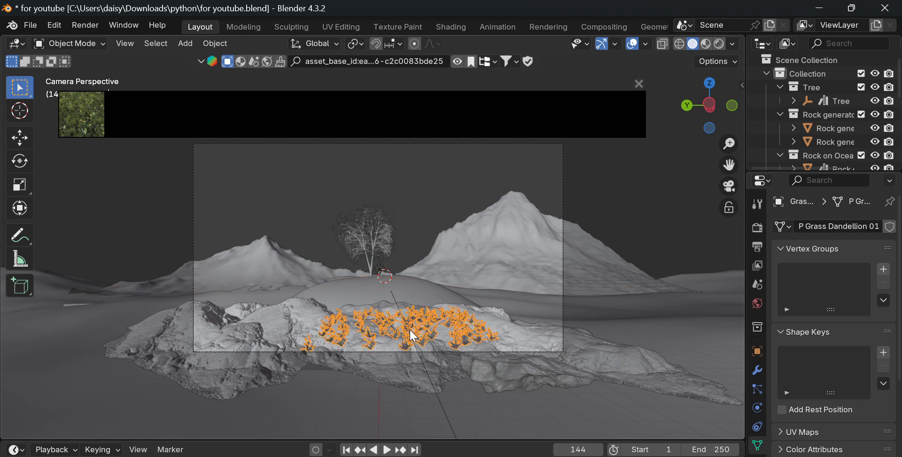
key(g)
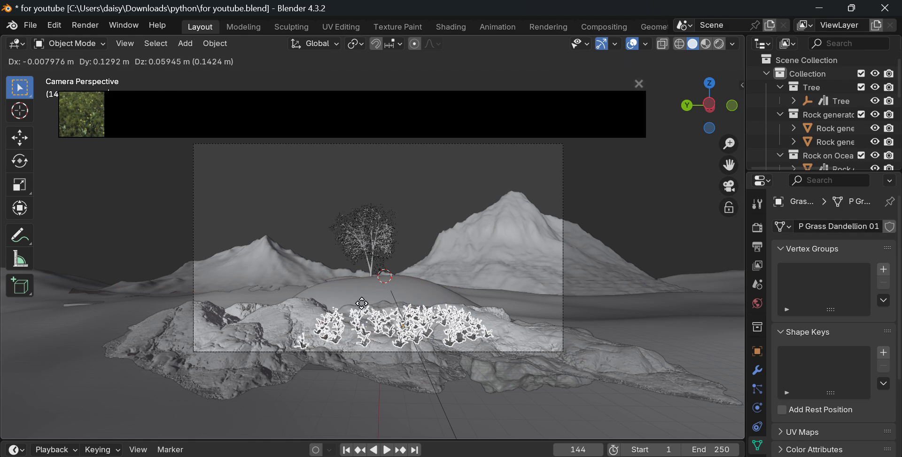
click(383, 315)
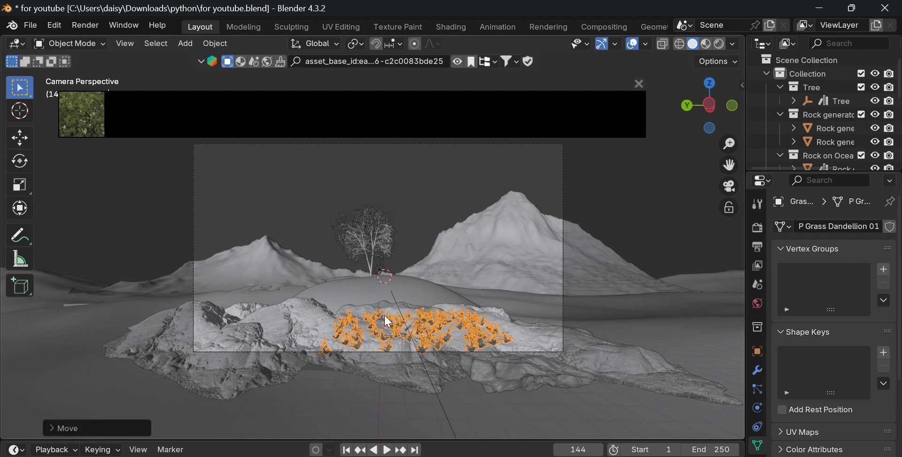
Step: Duplicate the dandelion grass, raise the copy to the hilltop below the tree, and move it about 2.9 m along global X
key(shift+d)
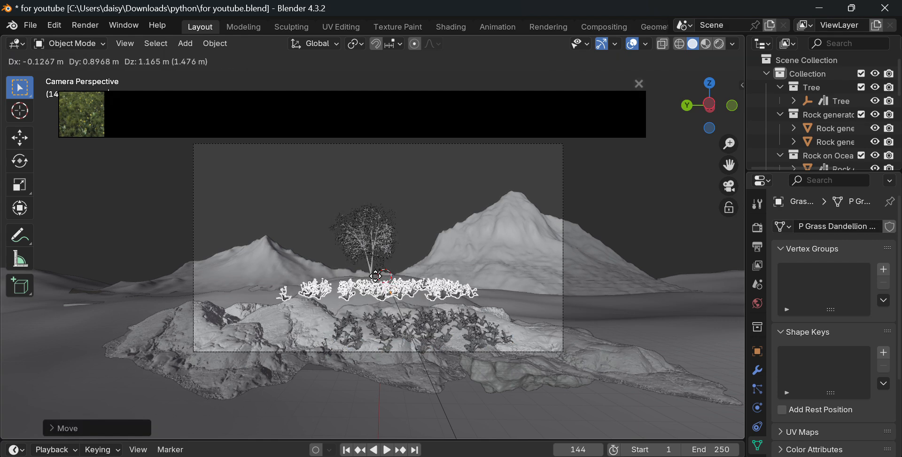
click(380, 281)
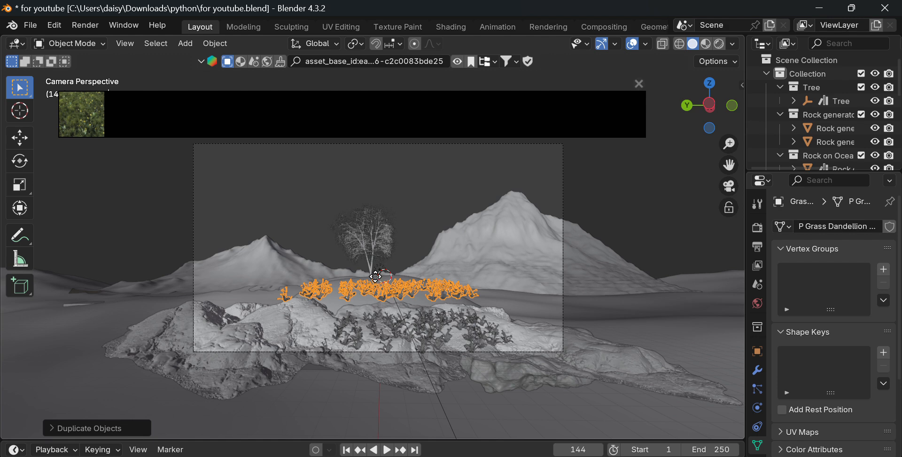
key(g)
key(x)
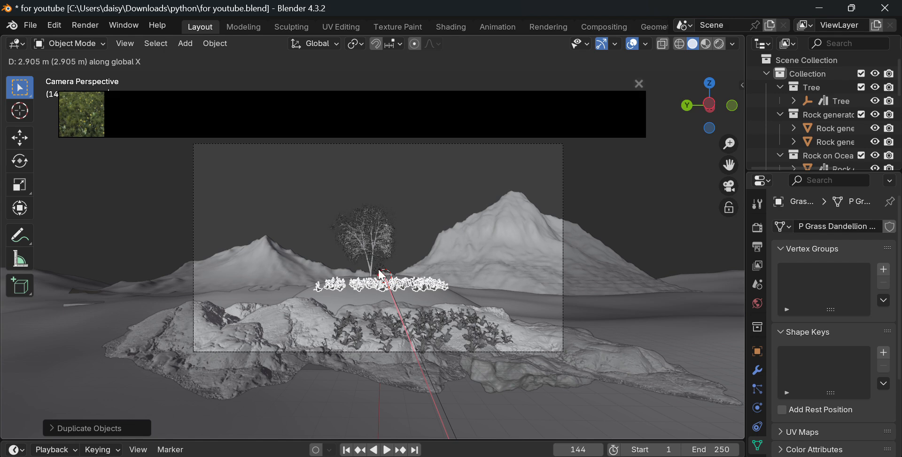
click(379, 273)
Step: Move the selected dandelion grass copy from beside the camera onto the hill surface near the tree
drag(699, 120, 660, 132)
scroll(551, 261, down, 3)
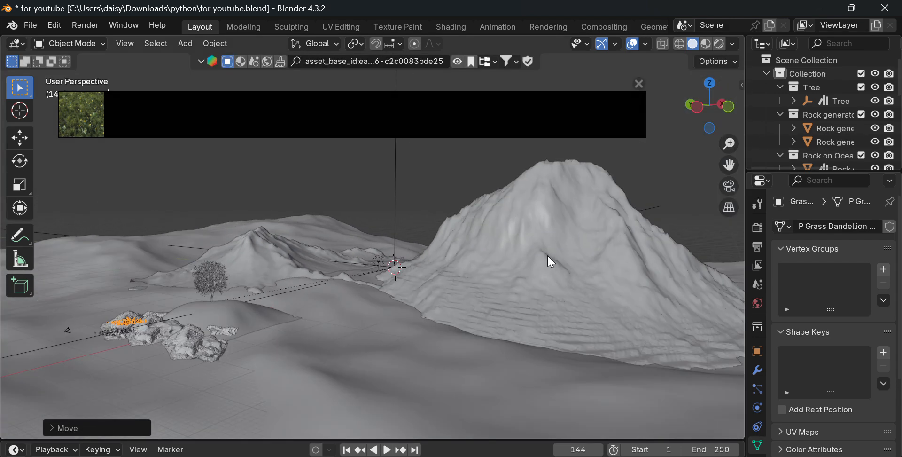
scroll(131, 329, up, 4)
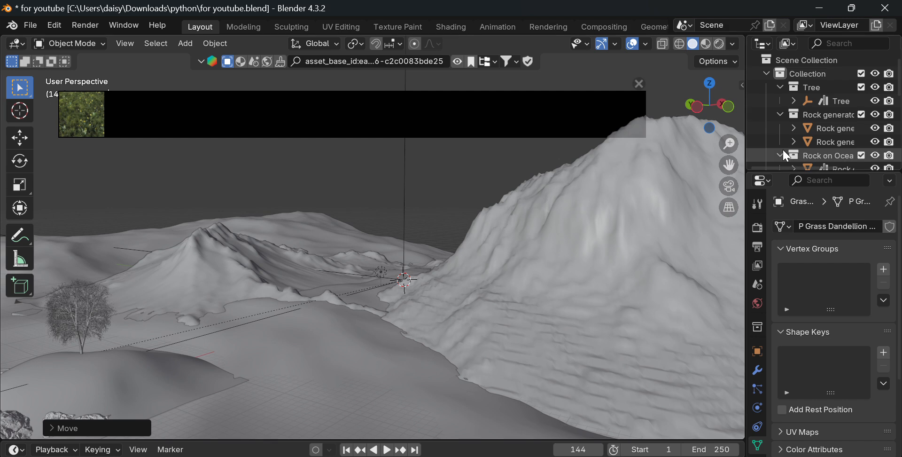
click(729, 186)
scroll(735, 131, down, 2)
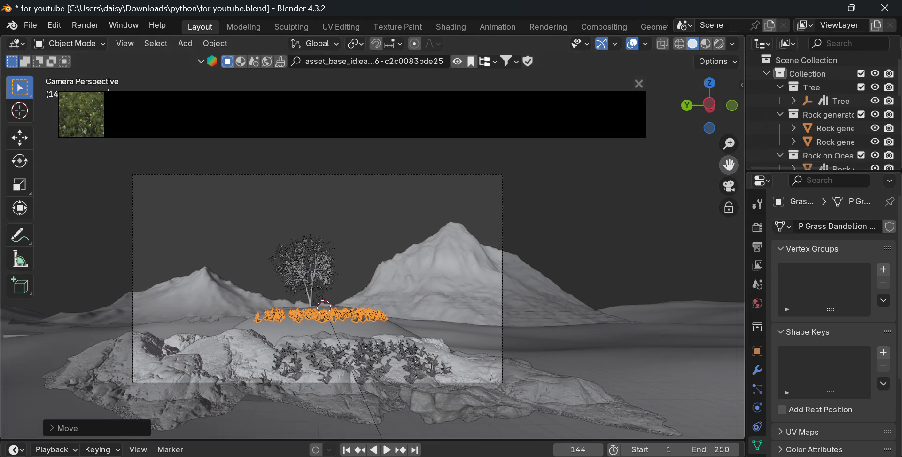
drag(720, 114, 704, 131)
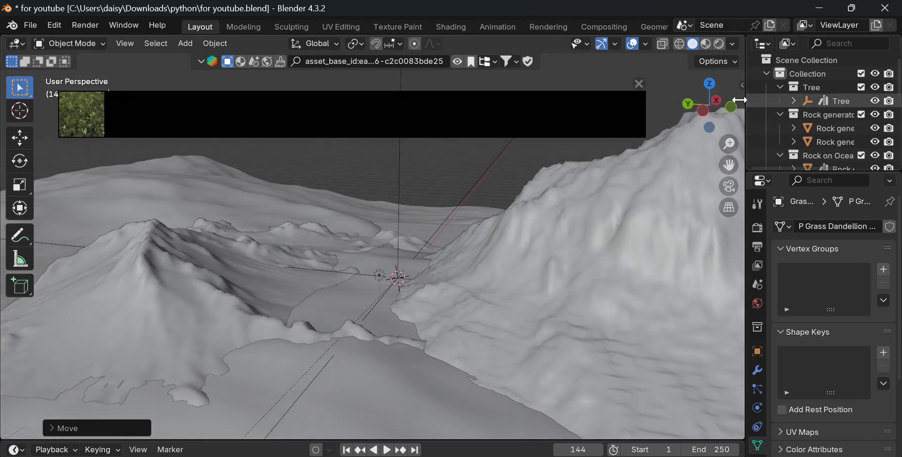
drag(727, 162, 680, 61)
drag(712, 106, 601, 117)
drag(728, 164, 662, 208)
scroll(661, 208, up, 7)
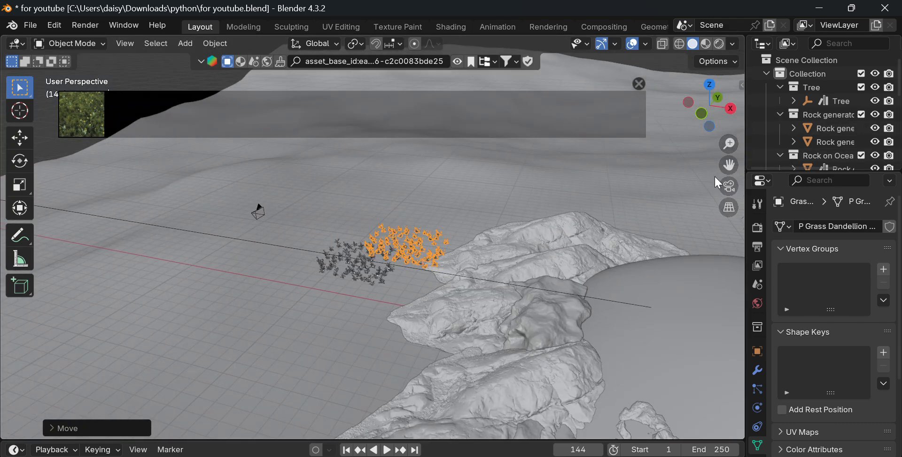
drag(730, 163, 612, 121)
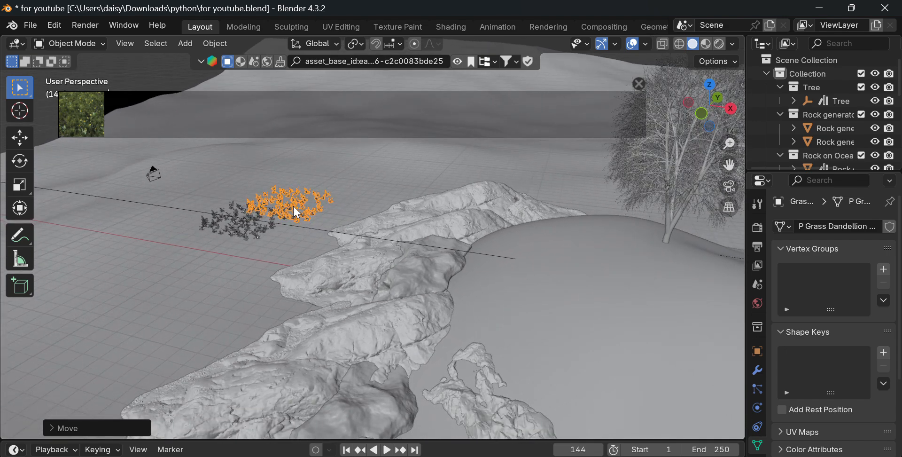
key(g)
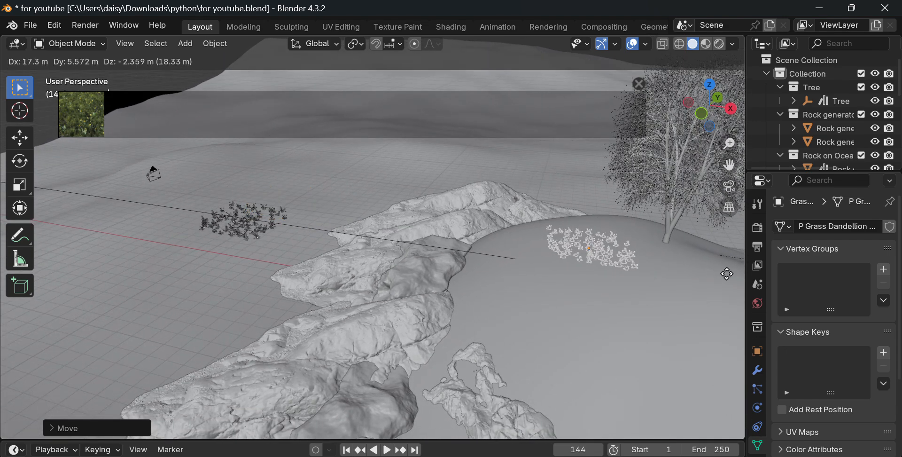
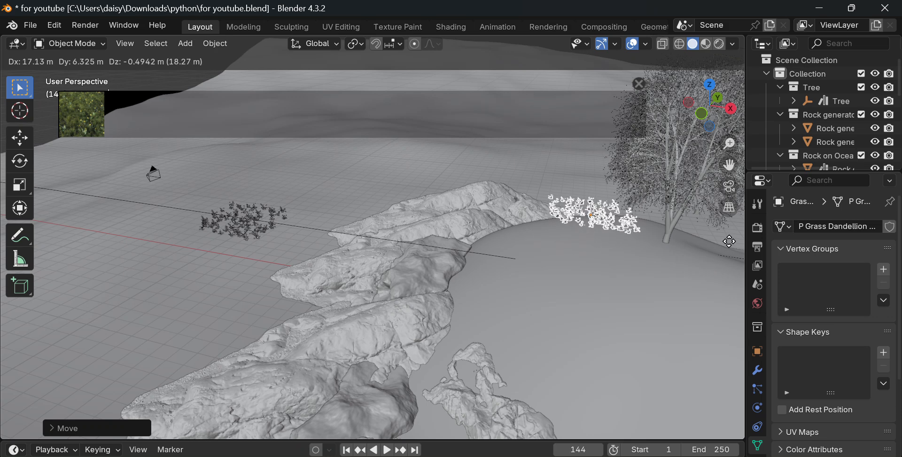
click(680, 270)
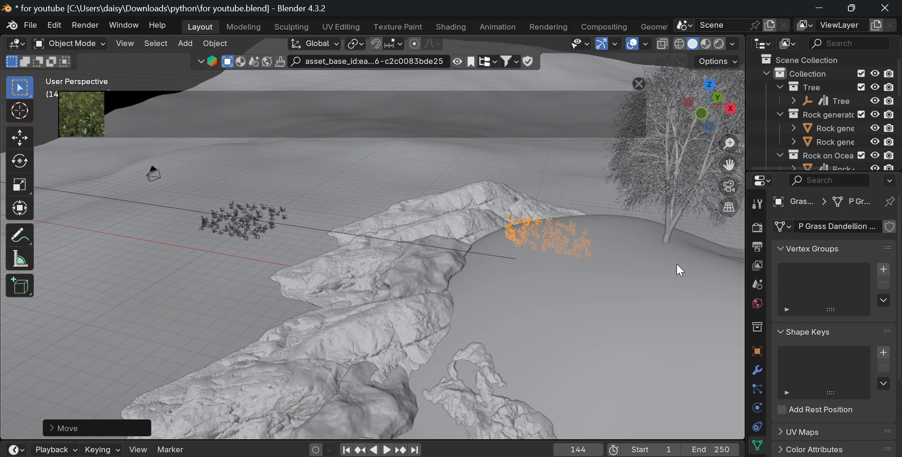
Step: Select the other dandelion grass patch on the flat ground and move it onto the foreground rocks
click(242, 227)
key(g)
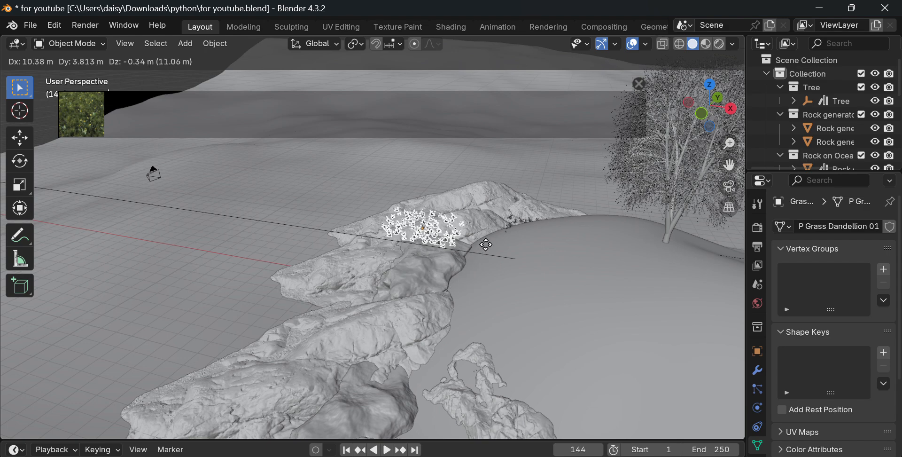
click(476, 280)
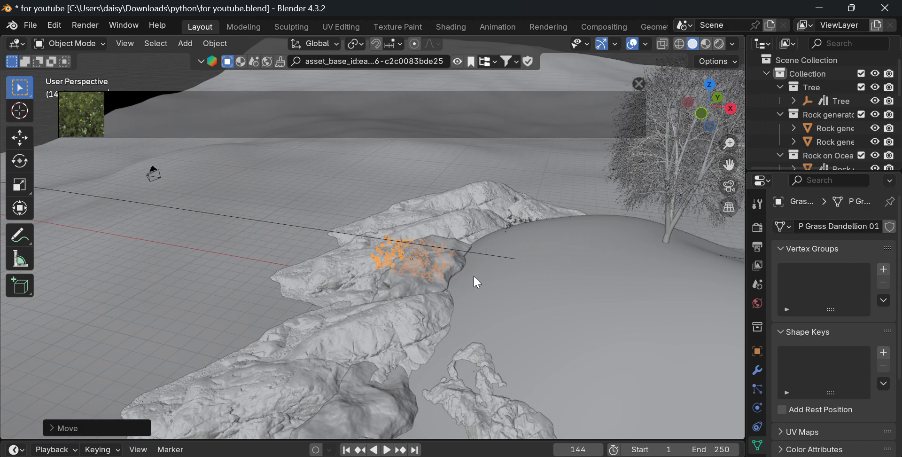
Step: In camera view, select the dandelion grass on the foreground rocks and raise it slightly along global Z
click(719, 183)
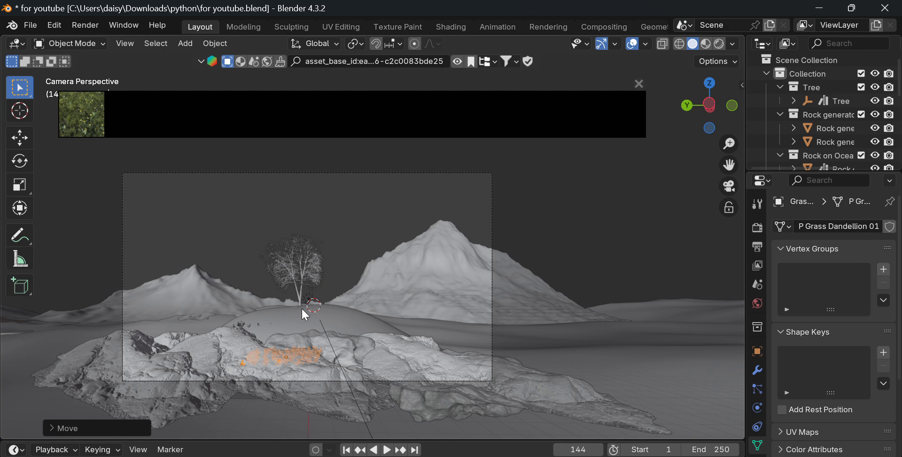
click(302, 309)
click(236, 359)
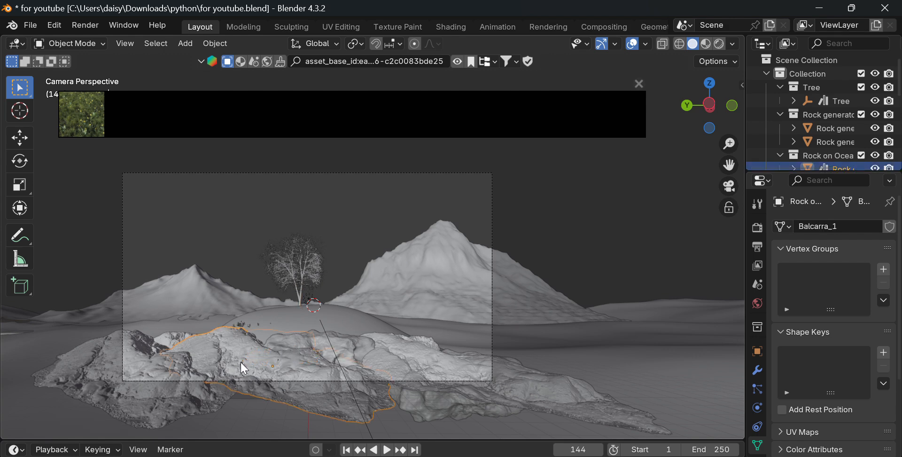
click(240, 362)
key(g)
key(z)
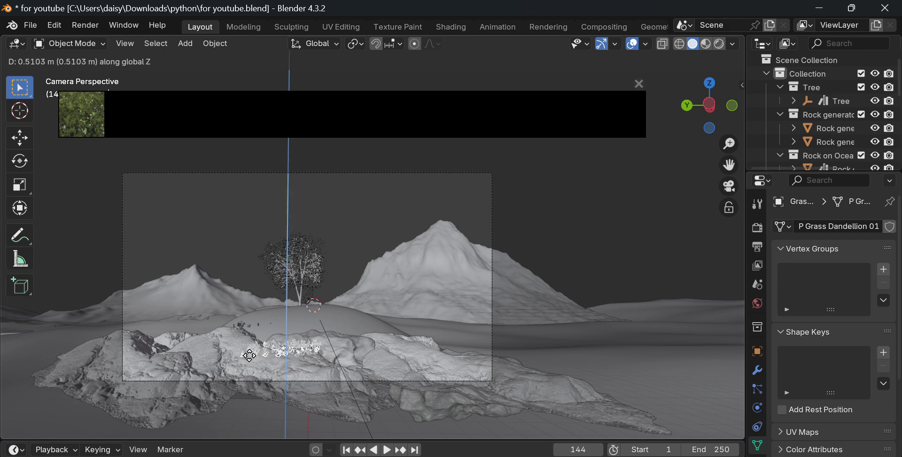
click(251, 354)
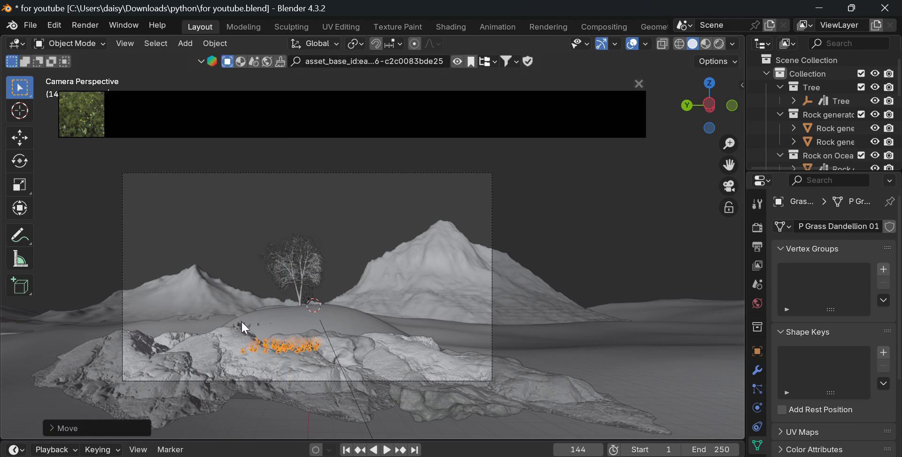
Step: Select the dandelion grass on the hill, raise it slightly along global Z, and shift it along global Y to beneath the tree
click(241, 321)
key(g)
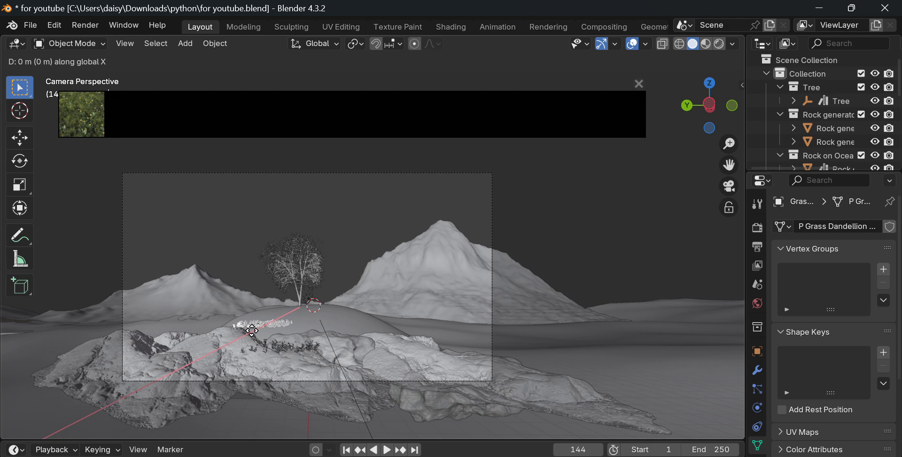
key(z)
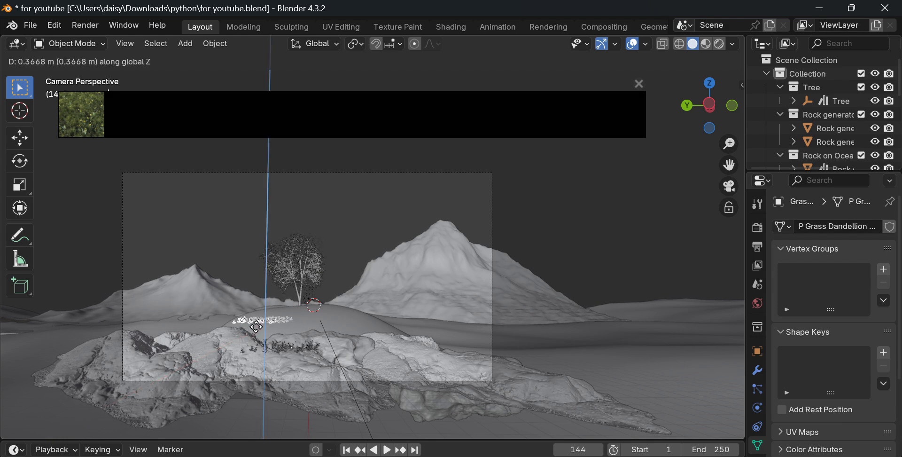
click(260, 323)
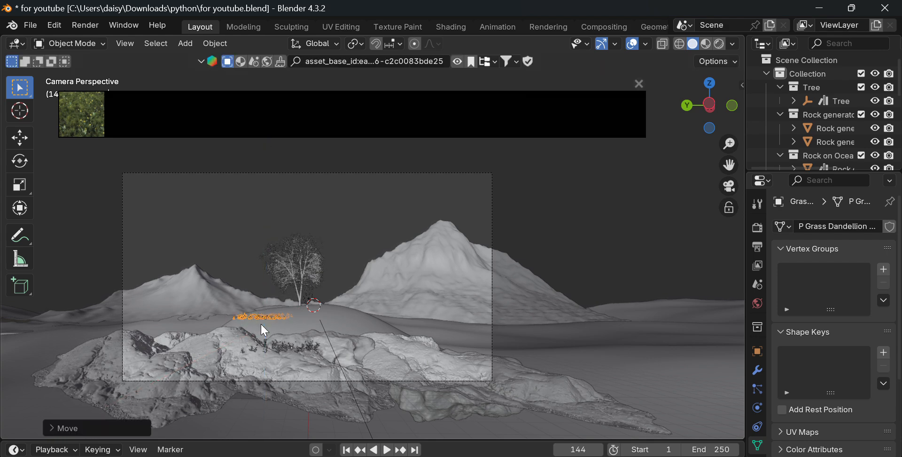
key(g)
key(y)
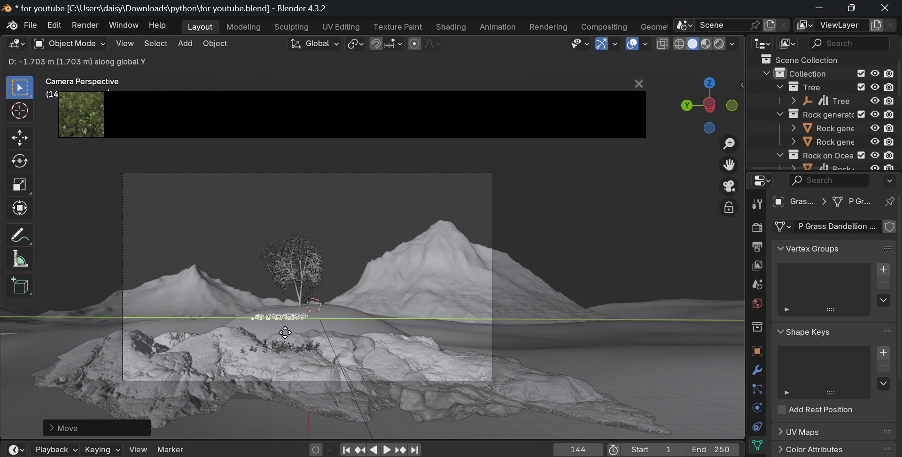
click(292, 334)
Step: Hide the asset bar and place four duplicates of the hilltop dandelion grass in rows across the hill below the tree
scroll(312, 337, up, 2)
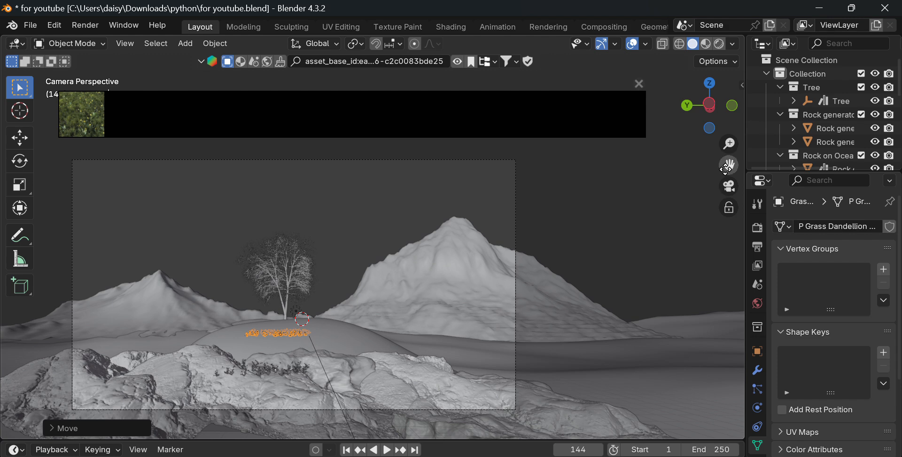
drag(727, 167, 671, 135)
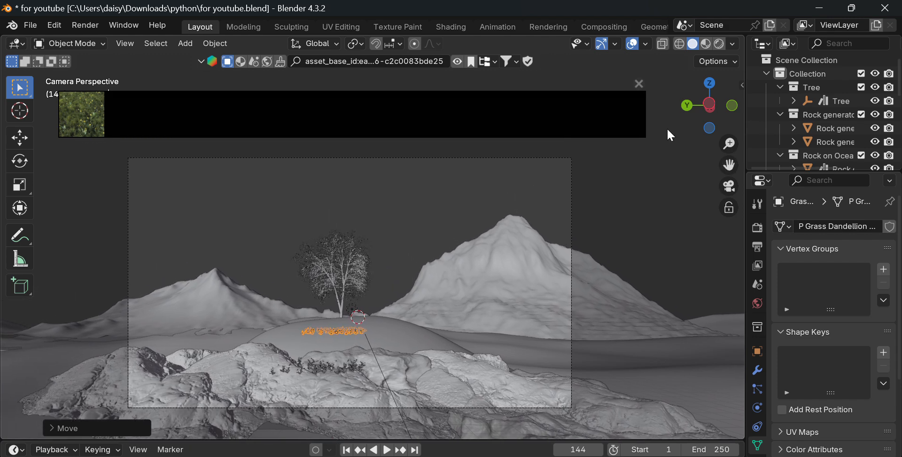
click(639, 84)
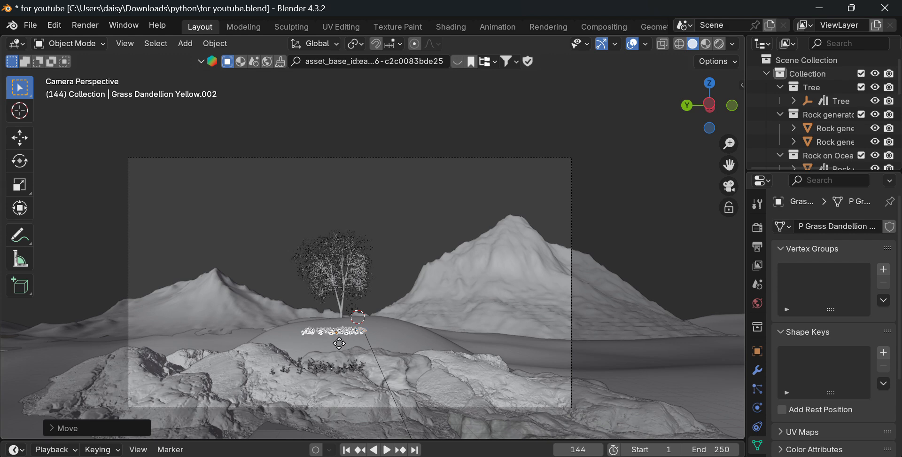
key(shift+d)
click(383, 347)
key(shift+d)
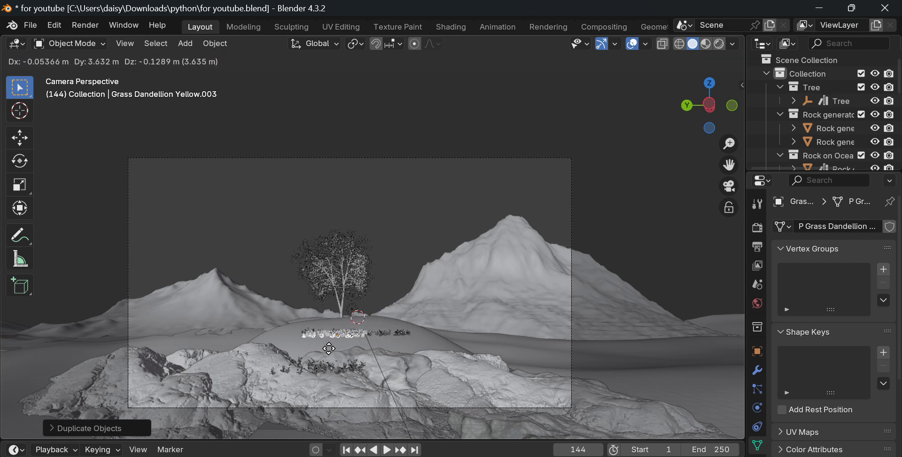
click(308, 353)
key(shift+d)
click(381, 355)
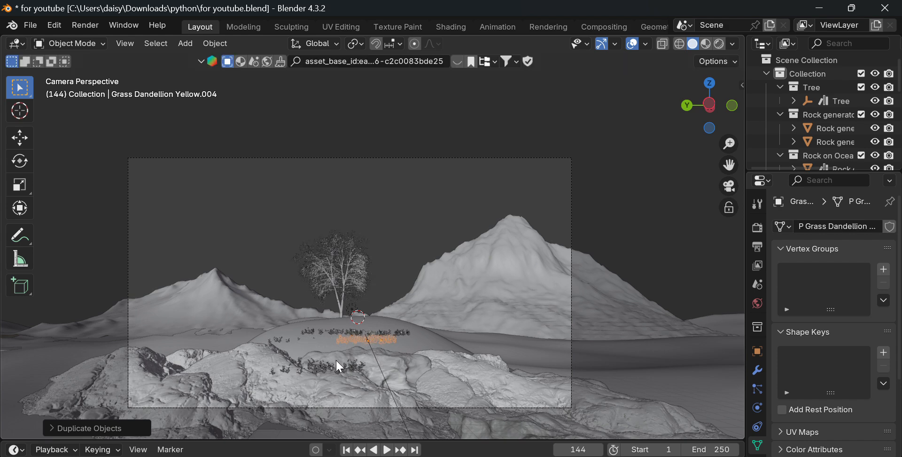
key(shift+d)
click(269, 352)
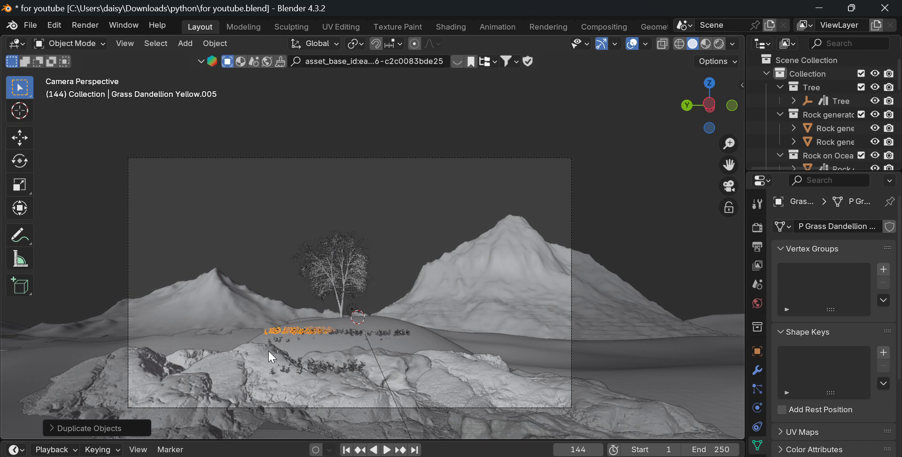
Step: Select the dandelion grass copy on the hill's front slope and move it about -5.2 m along global X
click(376, 340)
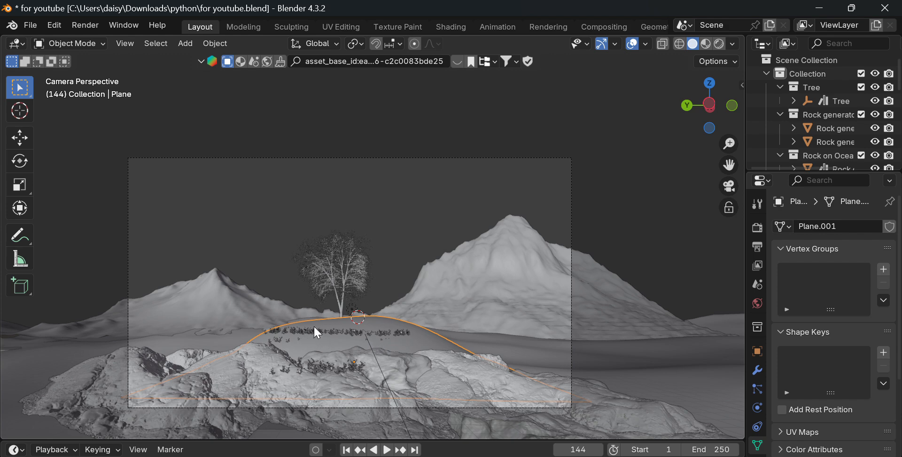
click(379, 339)
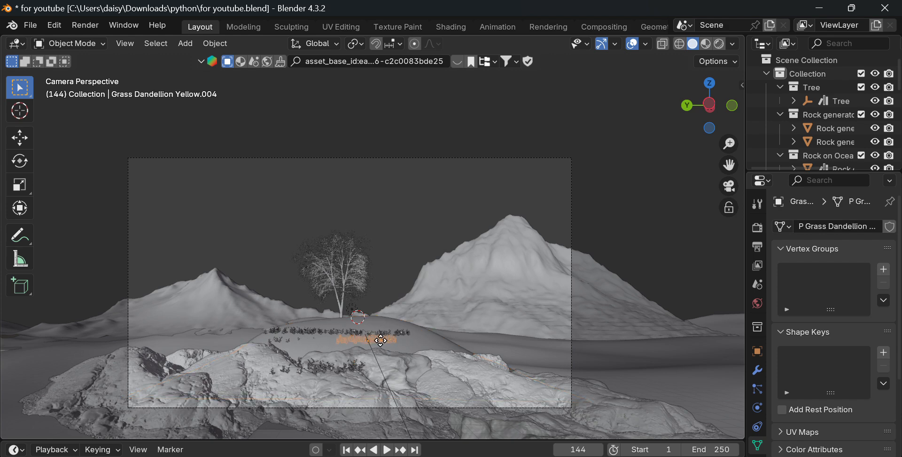
key(g)
key(y)
key(x)
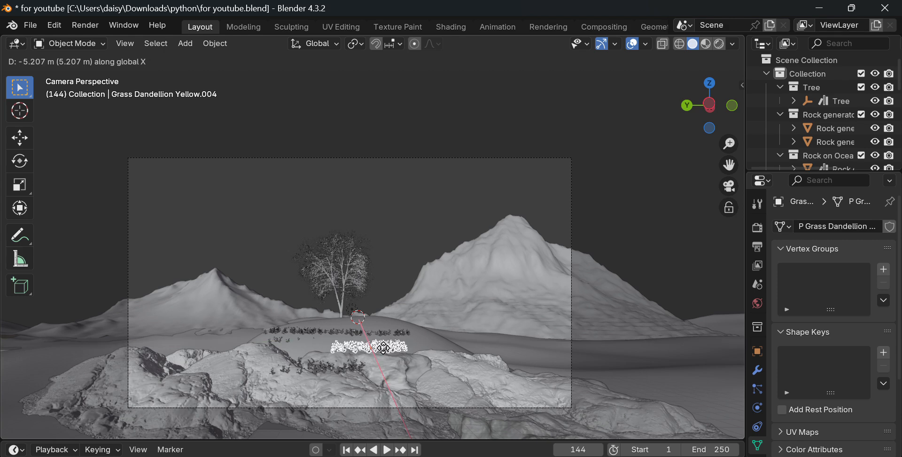
click(383, 348)
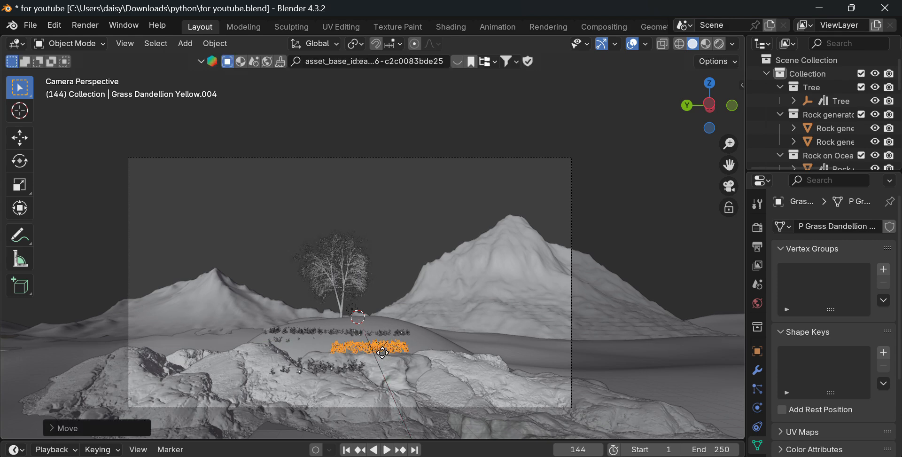
Step: Place four duplicates of the front-slope dandelion grass across the left and right sides of the hill
key(shift+d)
click(321, 360)
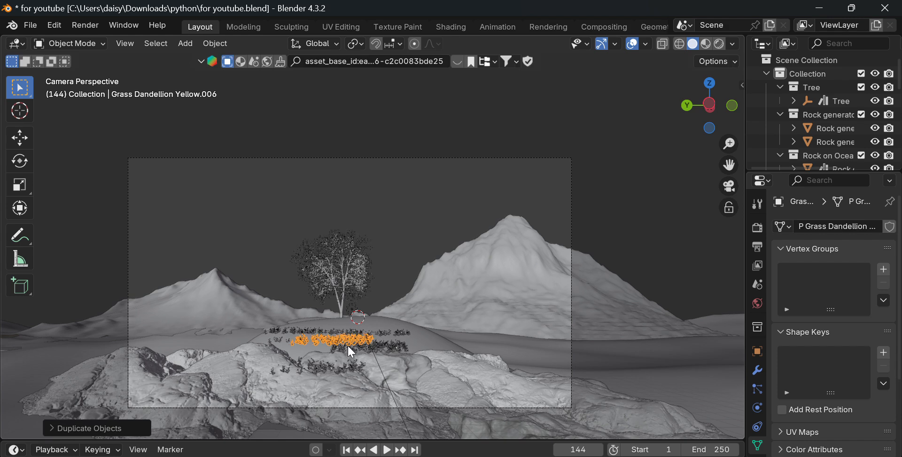
key(shift+d)
click(319, 361)
key(shift+d)
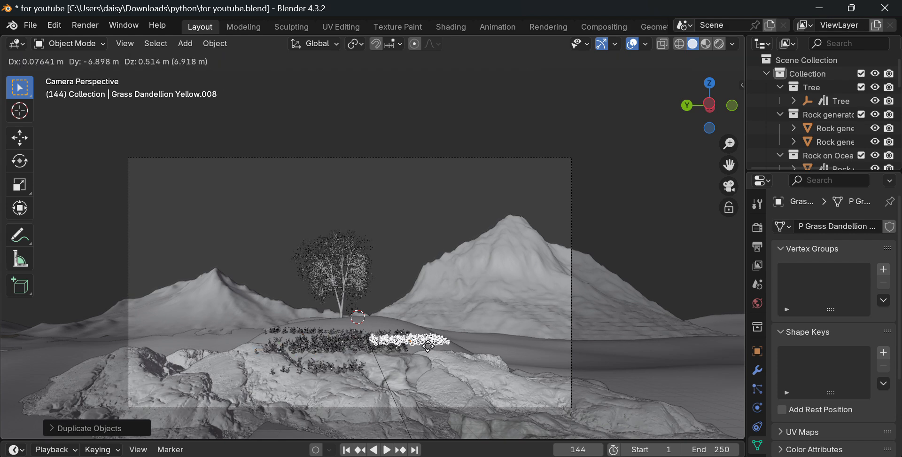
click(423, 348)
key(shift+d)
click(424, 339)
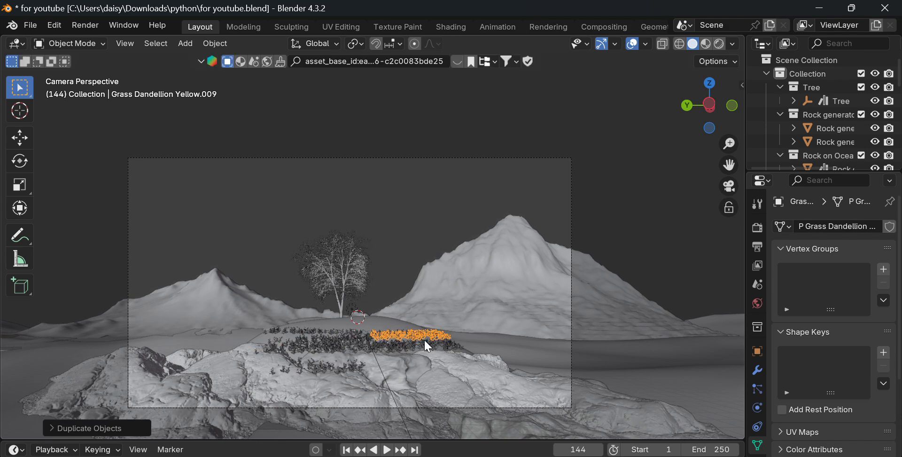
Step: Duplicate the dandelion grass three more times to fill the hilltop beneath the tree and the slope just below it
key(shift+d)
click(383, 324)
key(shift+d)
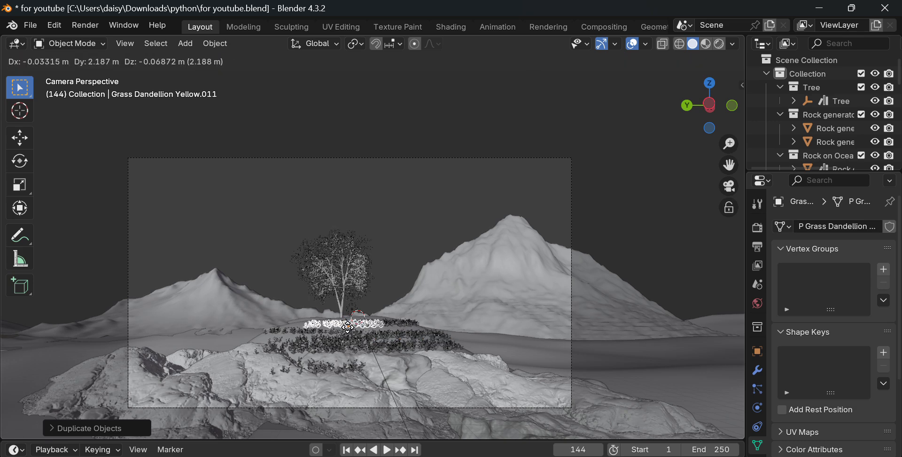
click(340, 326)
key(shift+d)
click(390, 344)
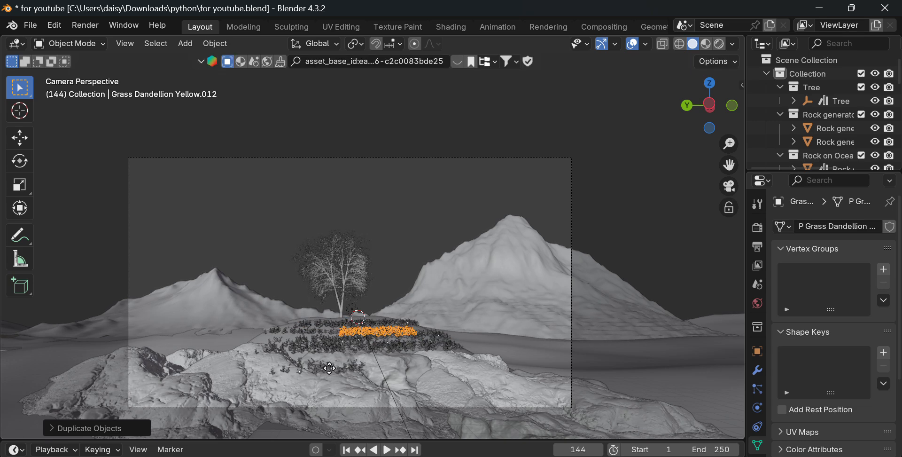
Step: Duplicate the dandelion grass onto the hill's left side and the right rocky slope, adjusting the right copy's height along global Z
key(shift+d)
click(208, 390)
key(shift+d)
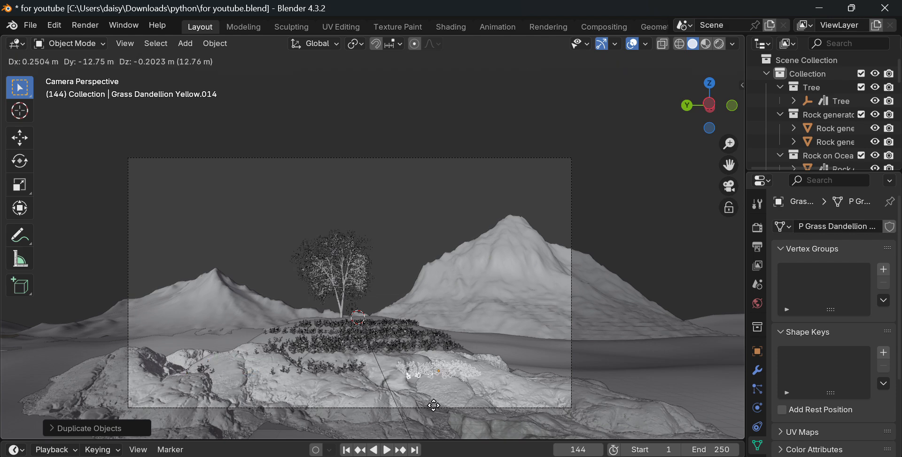
click(437, 411)
key(g)
key(z)
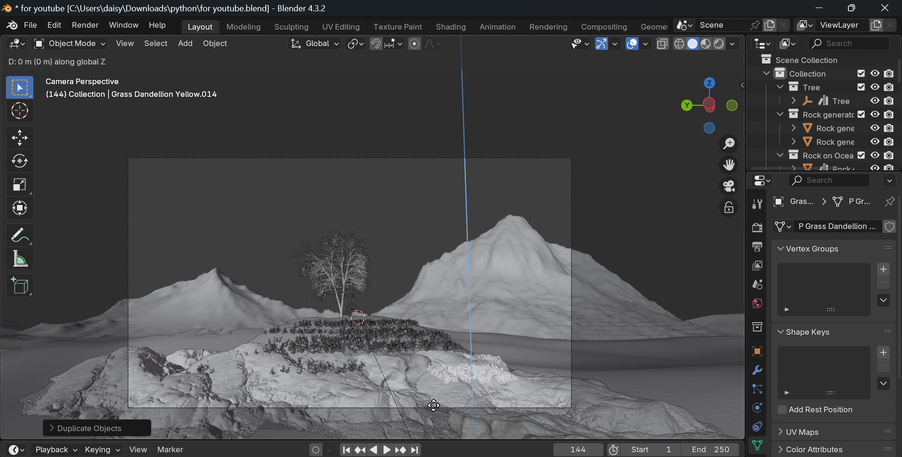
click(429, 396)
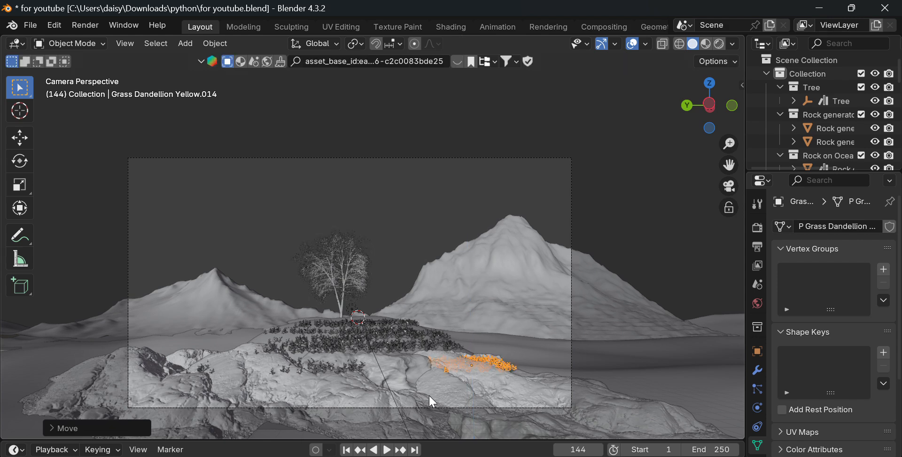
Step: Duplicate the dandelion grass twice more, placing one copy on the left rocks and one at the left end of the hill's middle rows
key(shift+d)
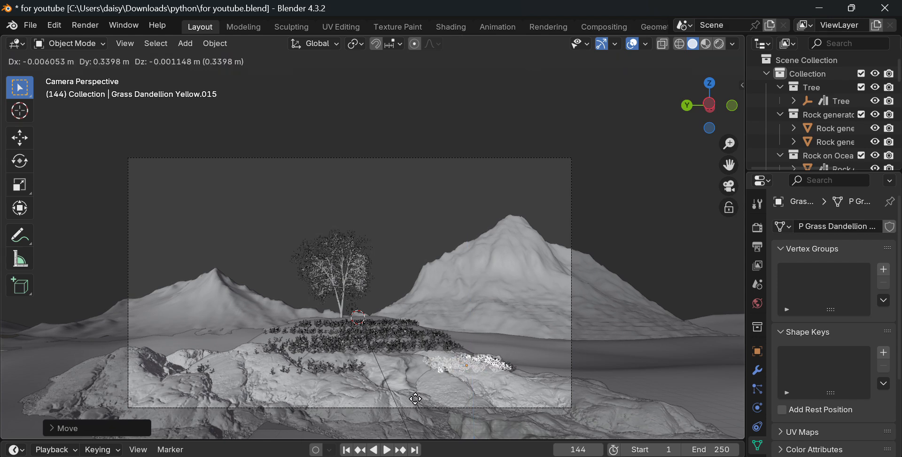
click(183, 392)
key(shift+d)
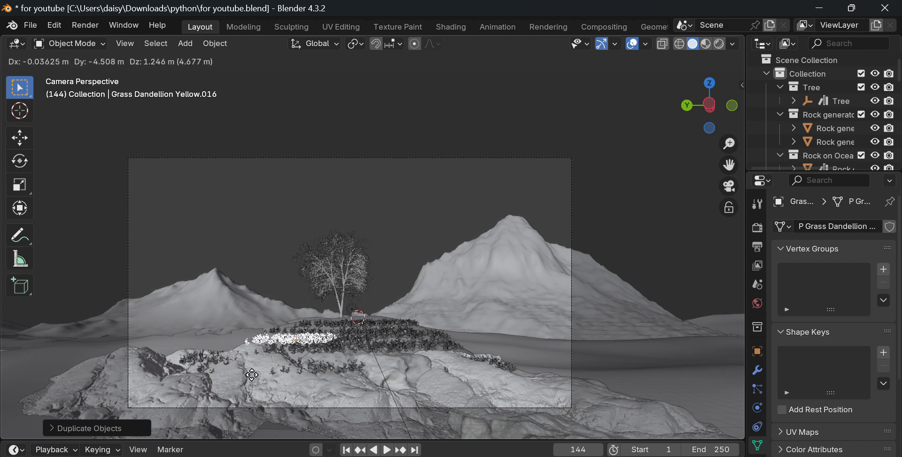
click(252, 373)
Step: Duplicate the dandelion grass onto the far-left rocks and raise the copy along global Z to the rock surface
key(shift+d)
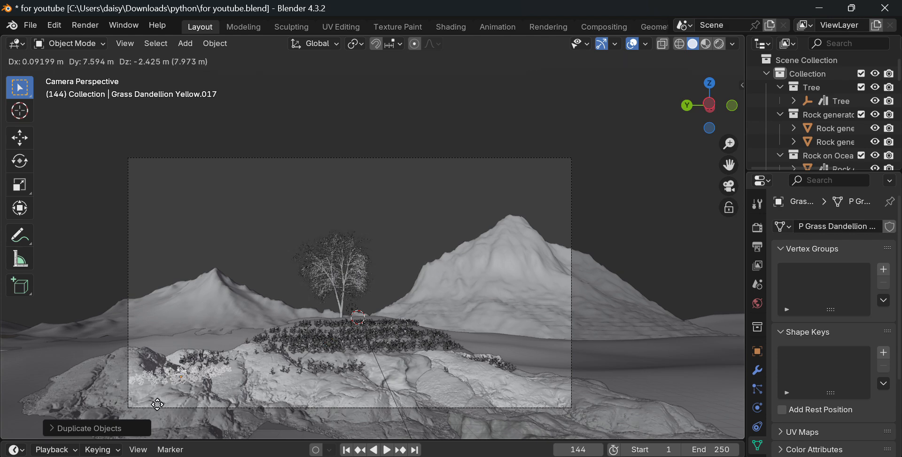
click(155, 412)
key(g)
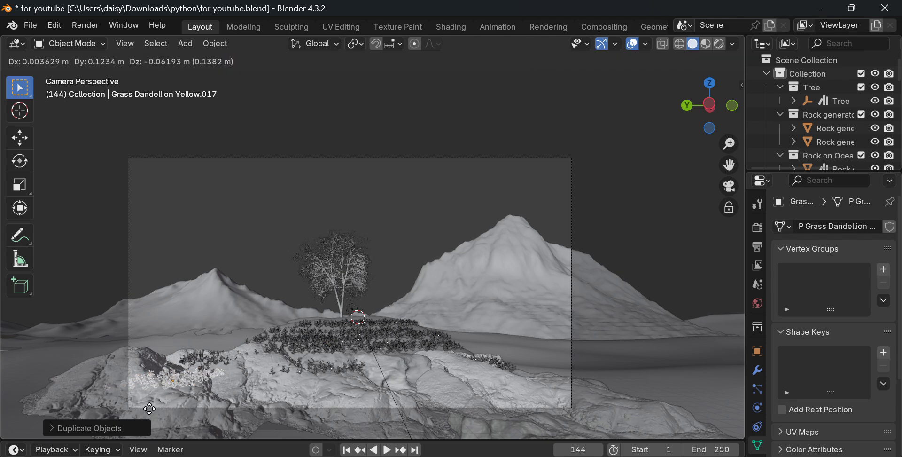
key(z)
click(159, 381)
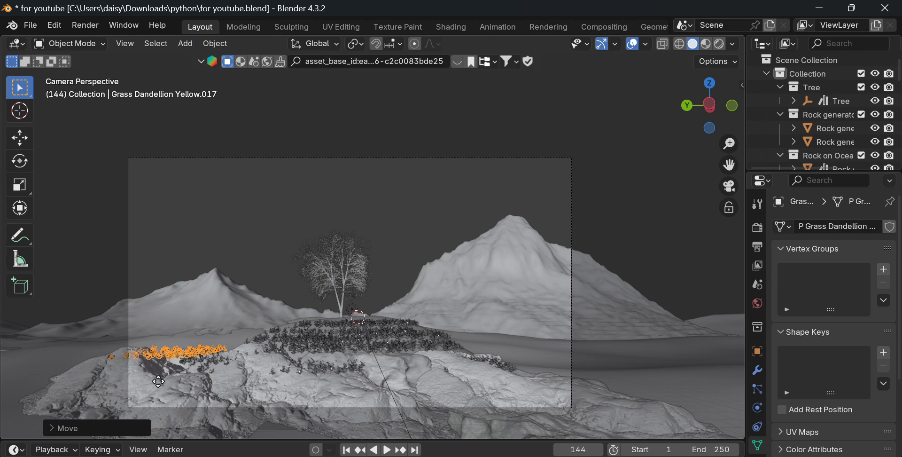
Step: Move the far-left dandelion grass copy along negative global X toward the camera and deselect it
key(g)
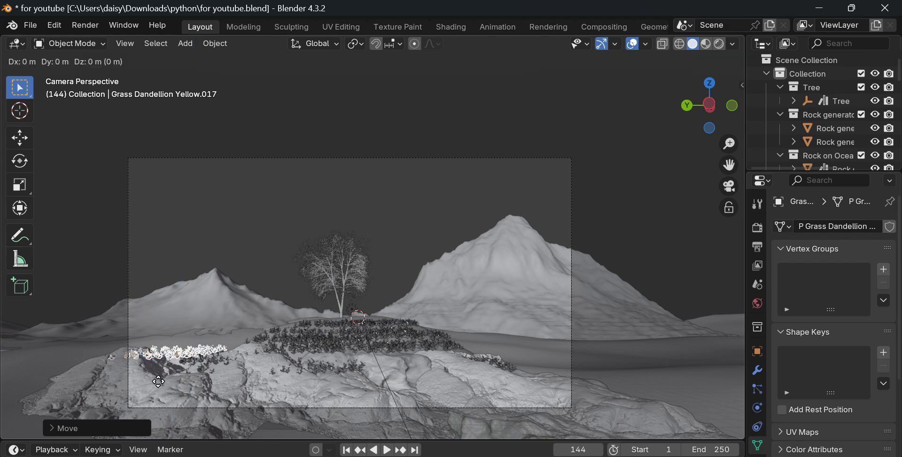
key(z)
key(y)
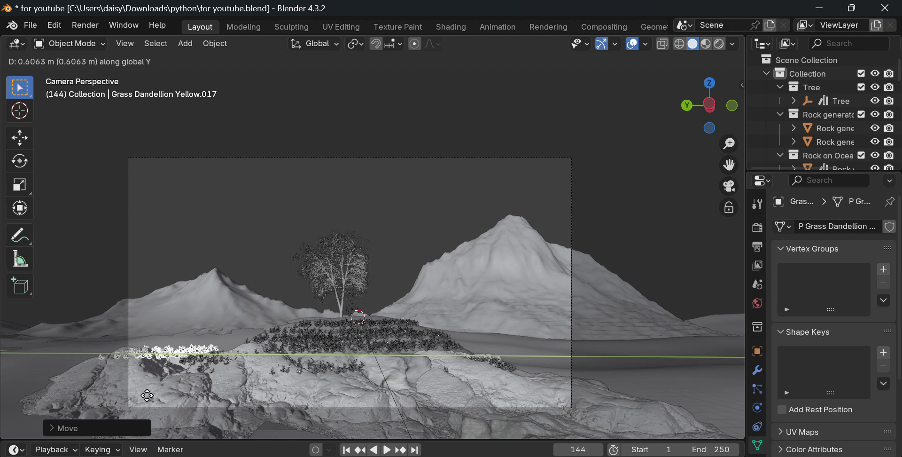
key(x)
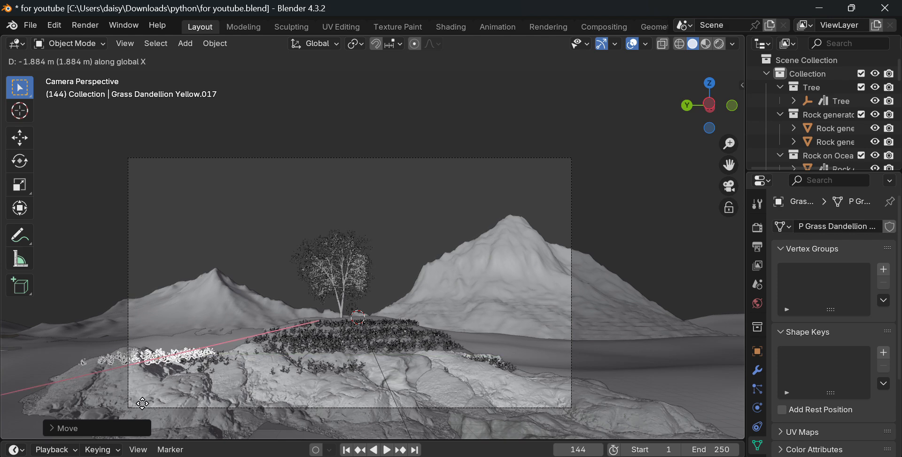
click(91, 52)
click(397, 184)
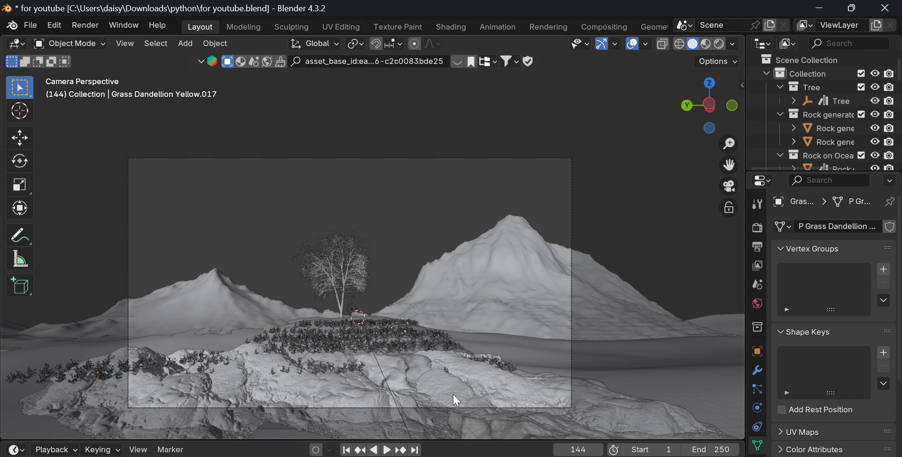
Step: Delete four of the dandelion grass copies on the hilltop and the slope beneath the tree
click(365, 331)
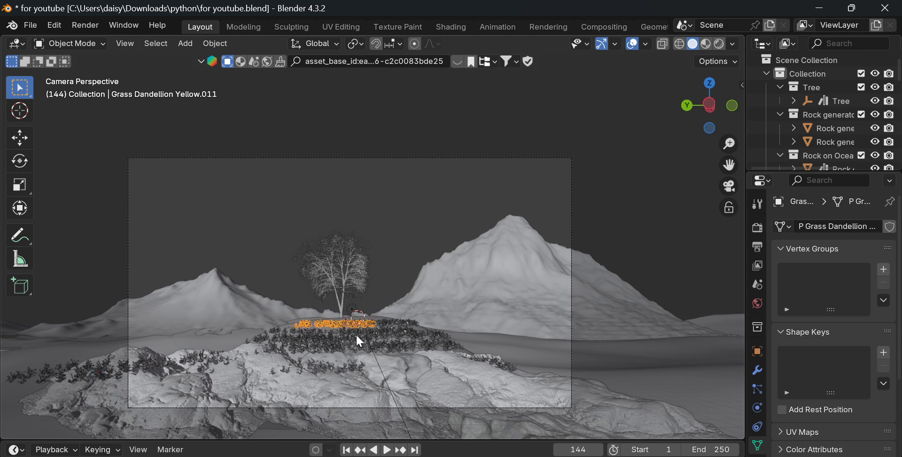
click(357, 335)
key(Delete)
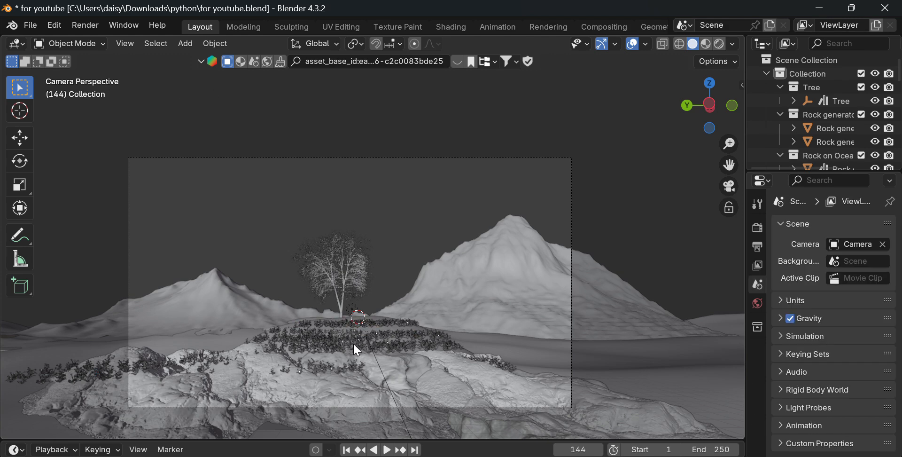
click(324, 342)
key(Delete)
click(312, 347)
key(Delete)
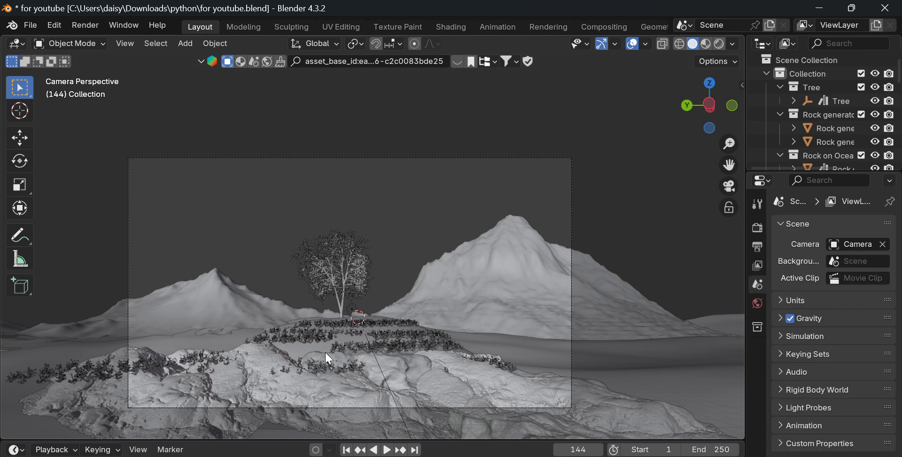
click(305, 338)
key(Delete)
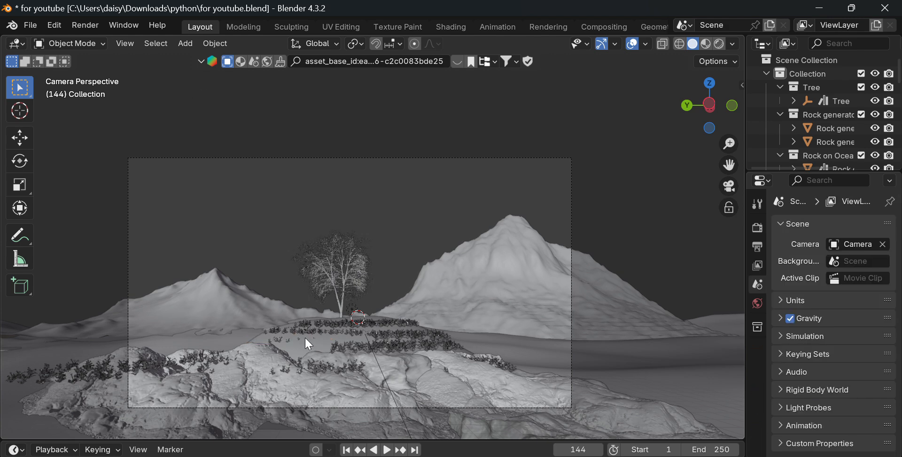
Step: Duplicate the dandelion grass beneath the tree onto the bare slope and move the copy about -5 m along global X
click(343, 334)
key(g)
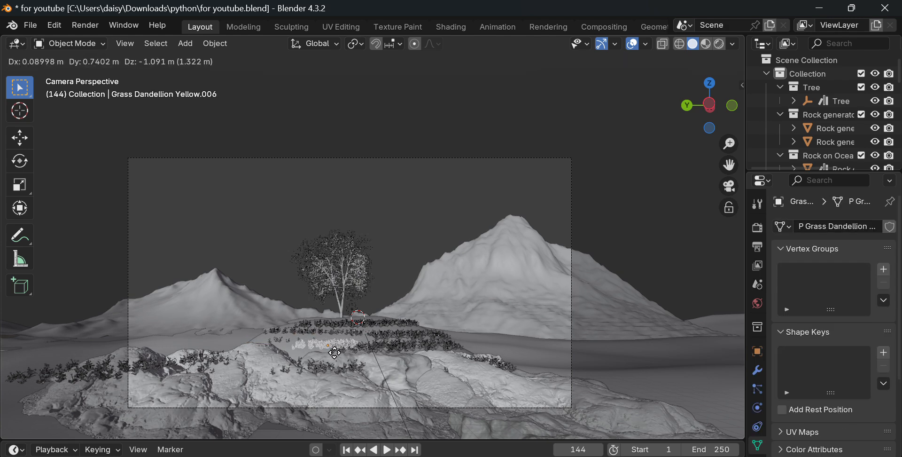
click(328, 351)
key(shift+d)
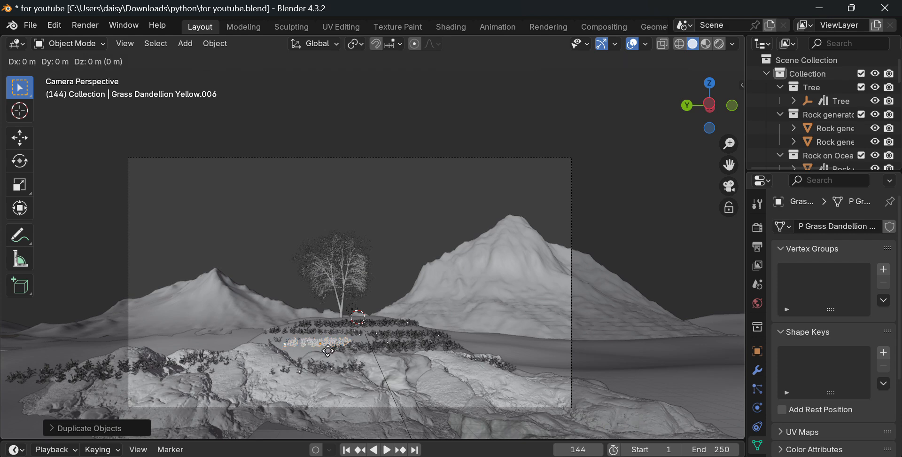
key(y)
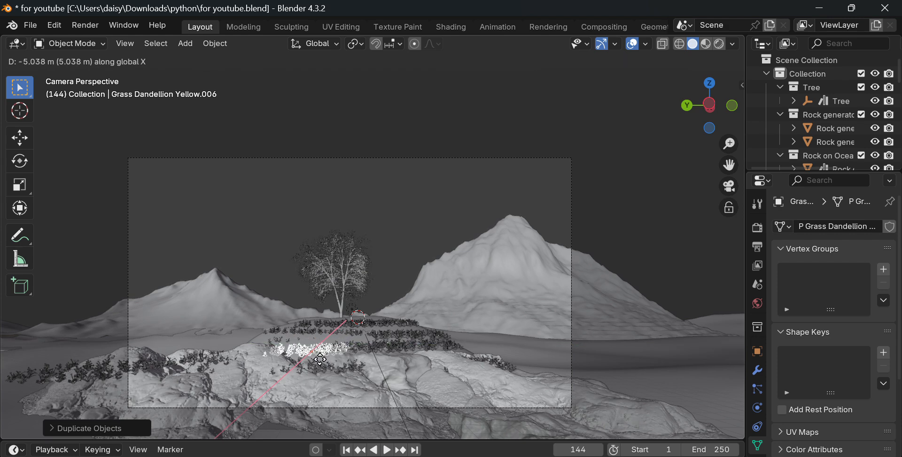
click(324, 363)
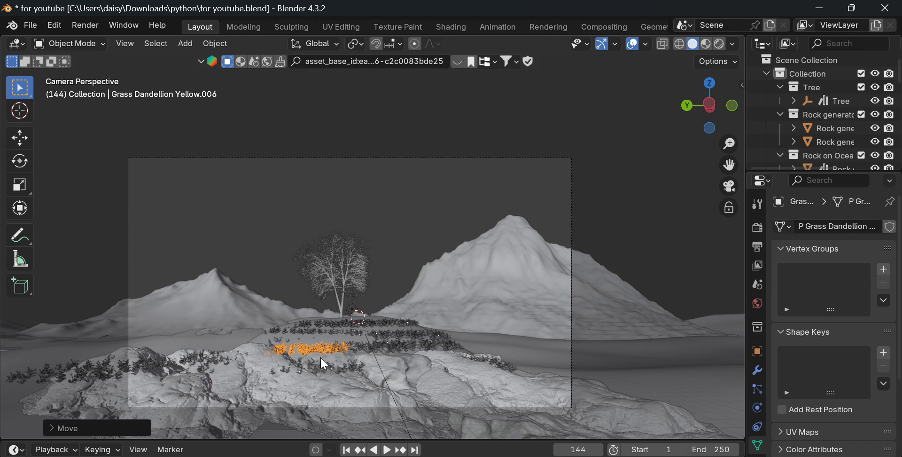
Step: Duplicate the slope's dandelion grass twice more to fill the rows up toward the tree, and clear the selection
key(shift+d)
click(331, 346)
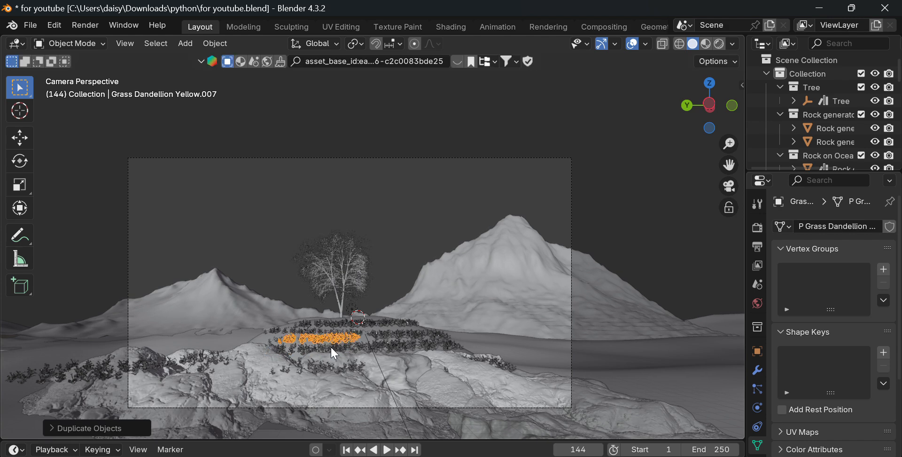
key(shift+d)
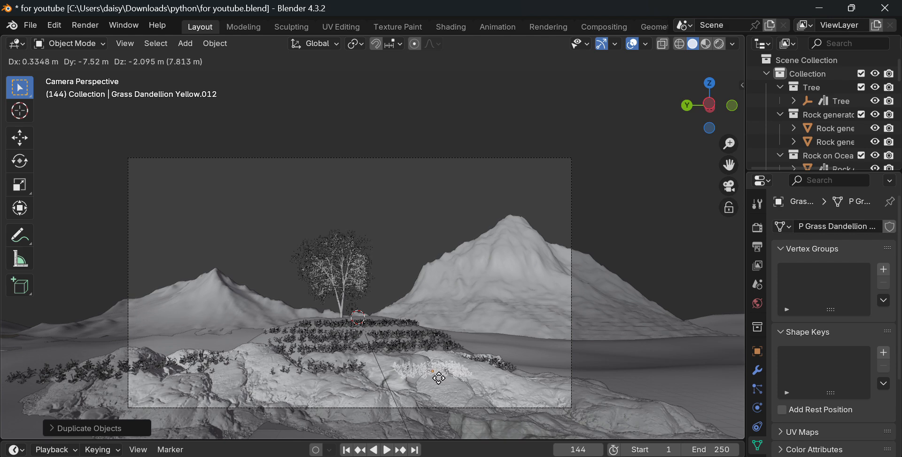
click(349, 342)
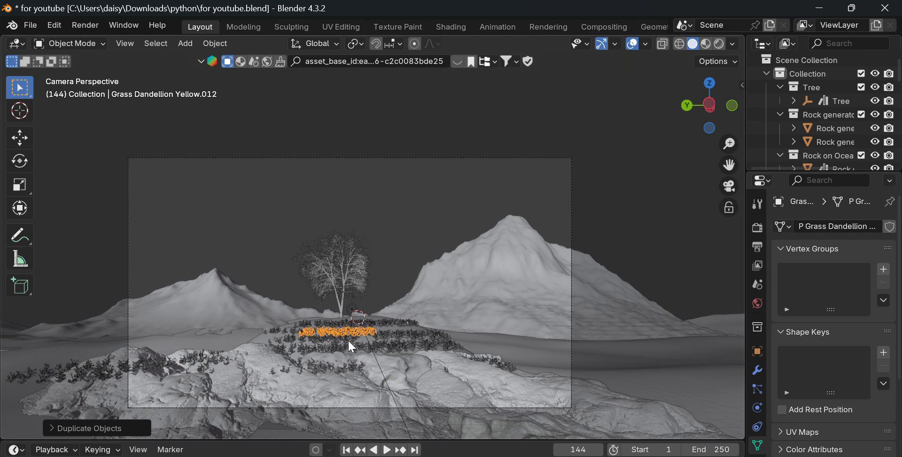
key(alt+a)
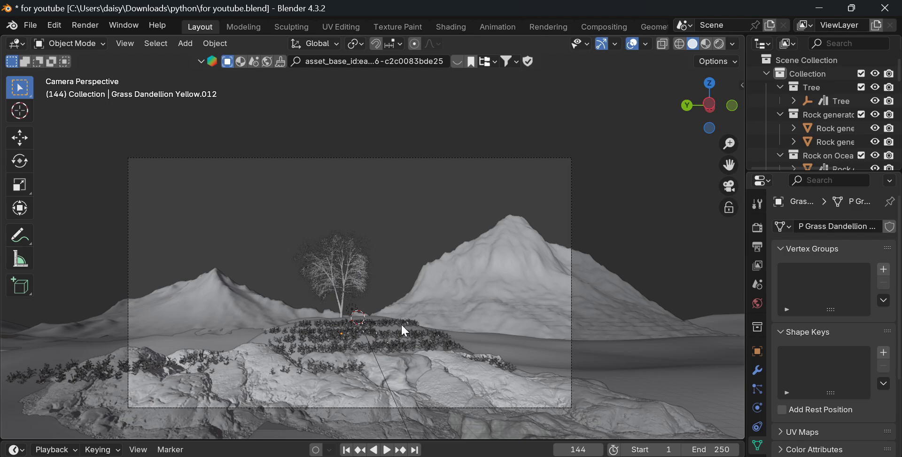
Step: From a side view of the hill, move two of the densely clustered dandelion grass patches across the hilltop toward the tree
drag(724, 99, 667, 159)
click(423, 318)
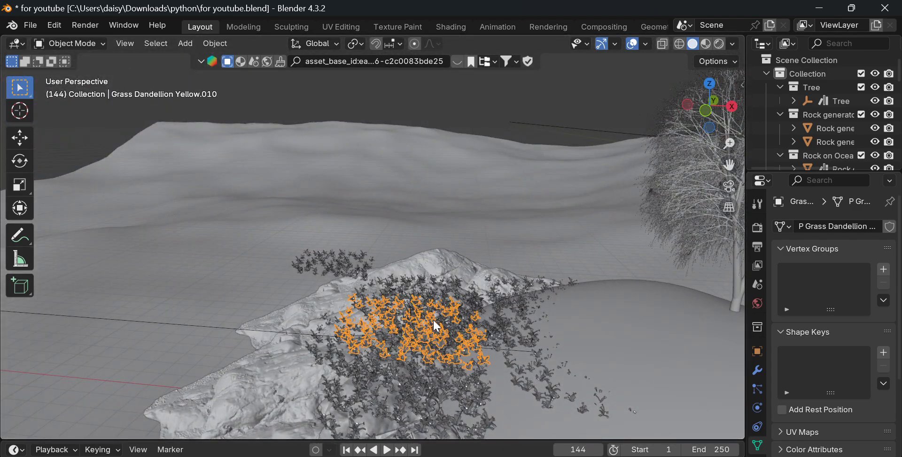
key(g)
click(620, 321)
click(456, 305)
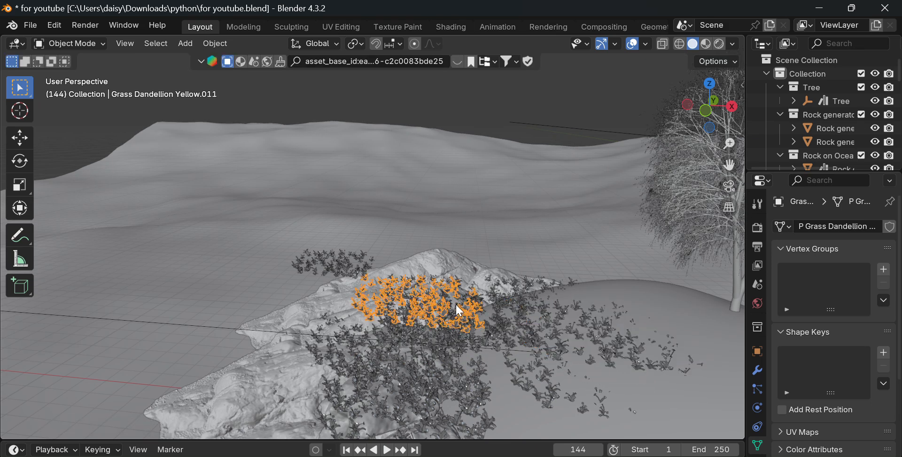
key(g)
click(718, 324)
Step: Move a third clustered dandelion grass patch onto the open hillside below the tree and raise it along global Z
click(478, 320)
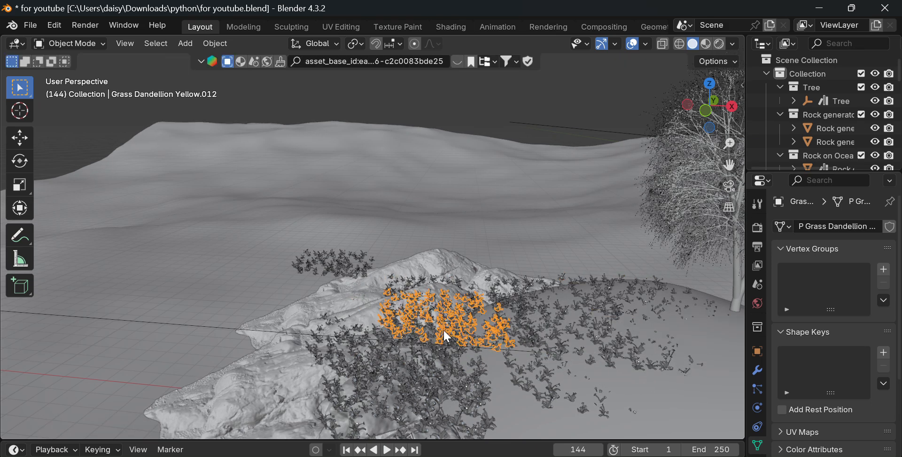
key(g)
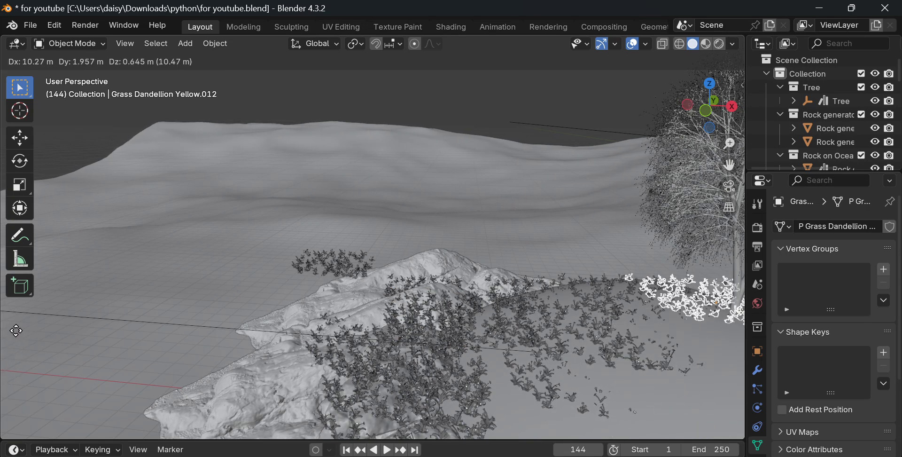
click(694, 374)
scroll(695, 373, down, 2)
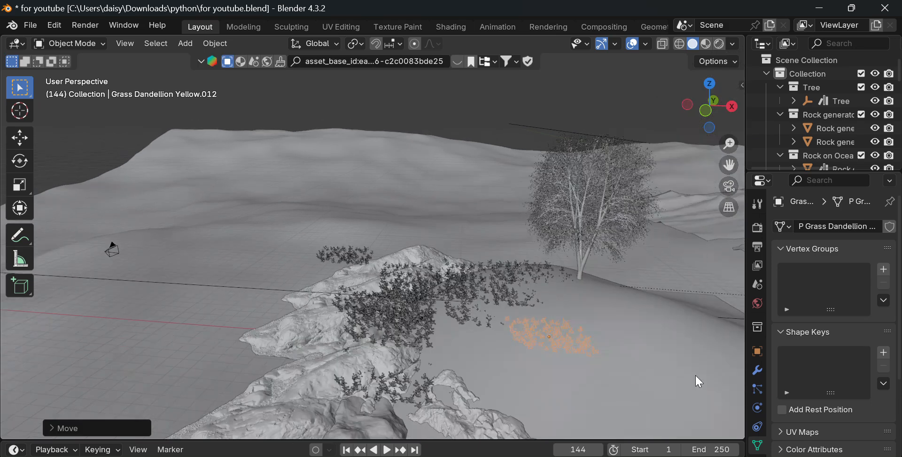
key(g)
click(608, 393)
key(g)
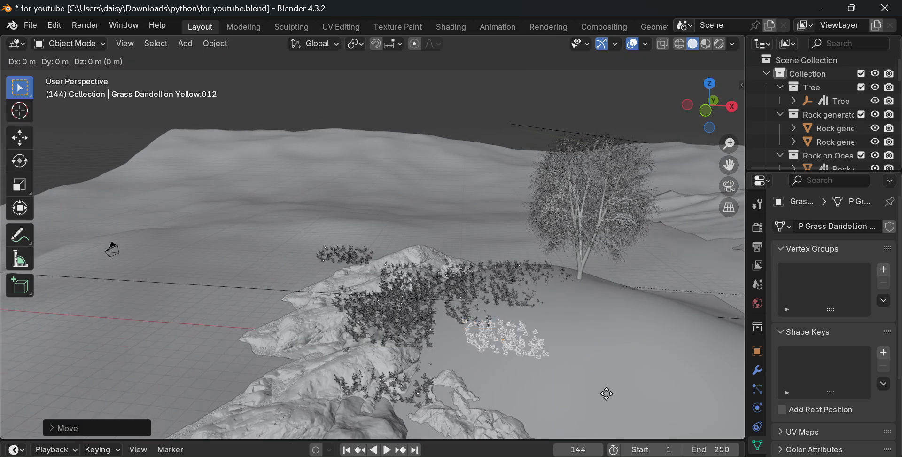
key(z)
click(624, 352)
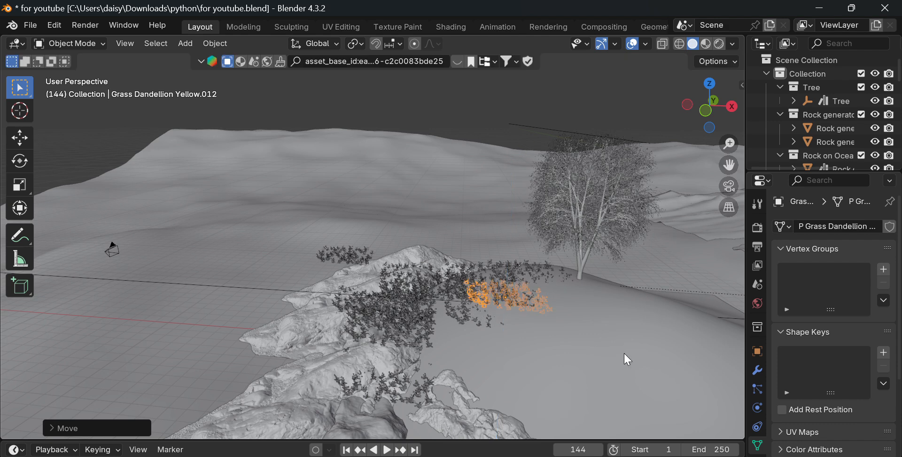
Step: Move the same dandelion grass patch about -6 m along global Y and lower it along global Z onto the hill
key(g)
key(y)
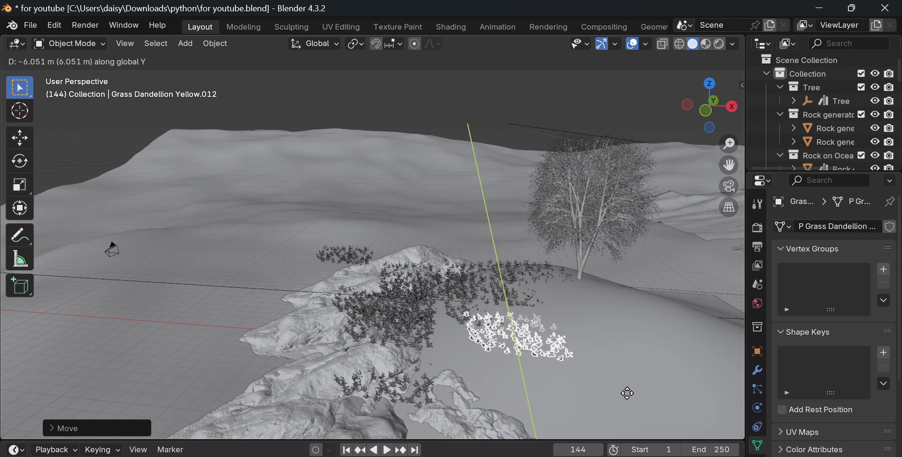
click(628, 394)
key(g)
key(z)
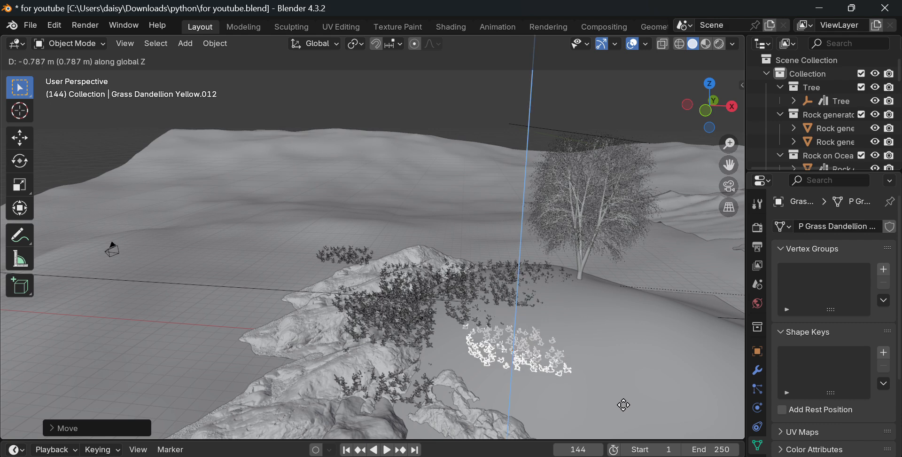
click(624, 398)
Step: Move a dandelion grass patch from the dense cluster by the rocks to the open slope beside the lowered patch
click(389, 315)
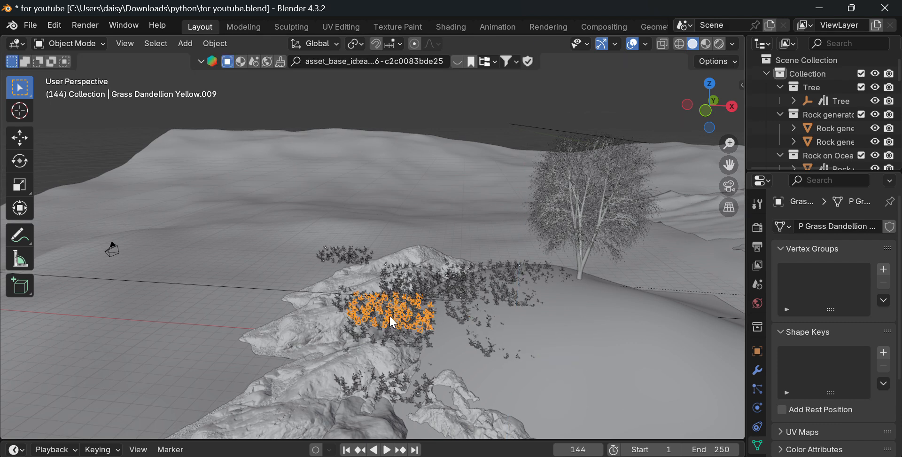
key(g)
click(455, 356)
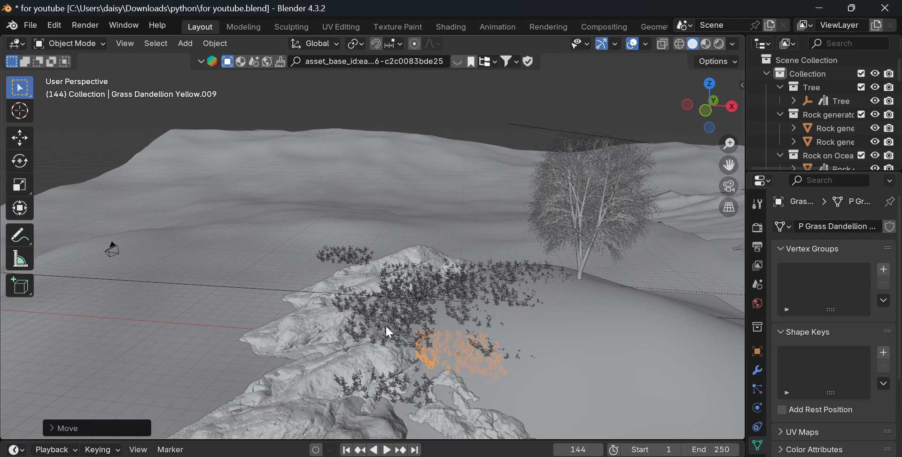
Step: Move two dandelion grass patches from the dense cluster by the rocks onto the open hillside below the tree
click(388, 326)
key(g)
click(454, 345)
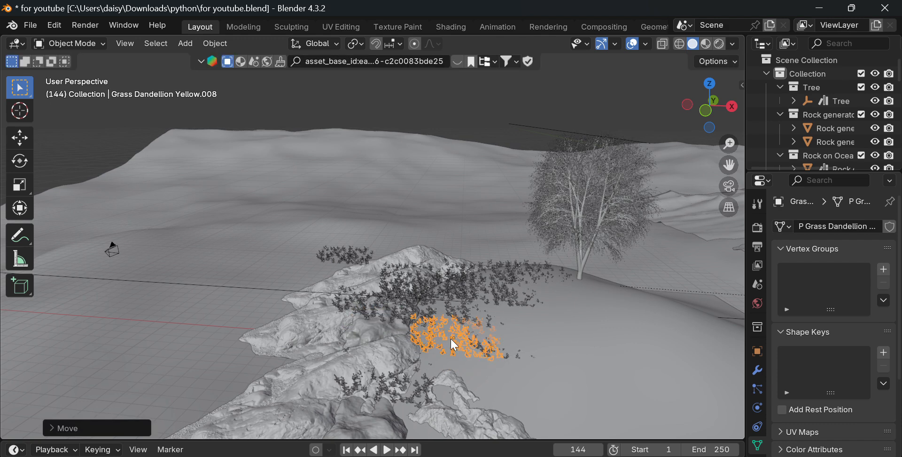
key(g)
click(461, 308)
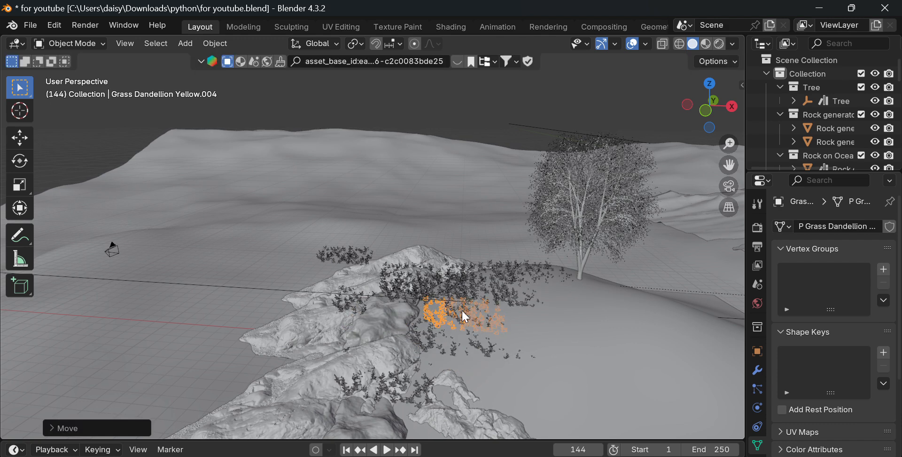
Step: Move another dandelion grass patch from the dense cluster down onto the rocks facing the camera
click(405, 281)
key(g)
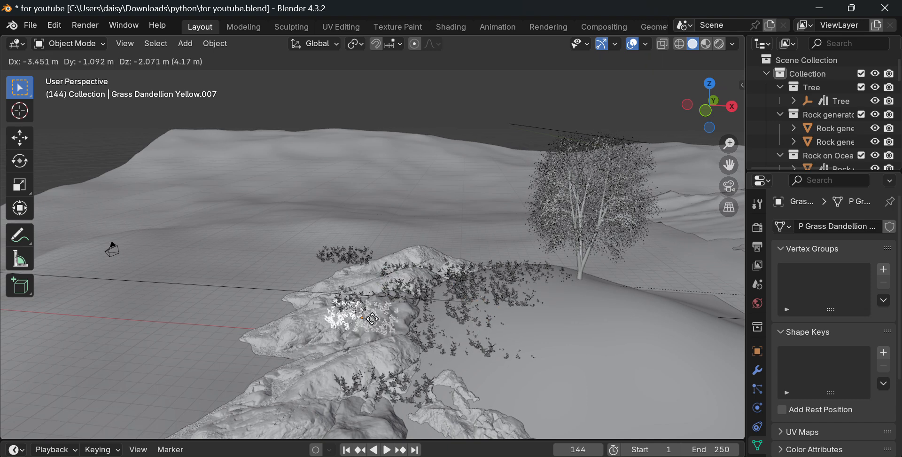
click(352, 334)
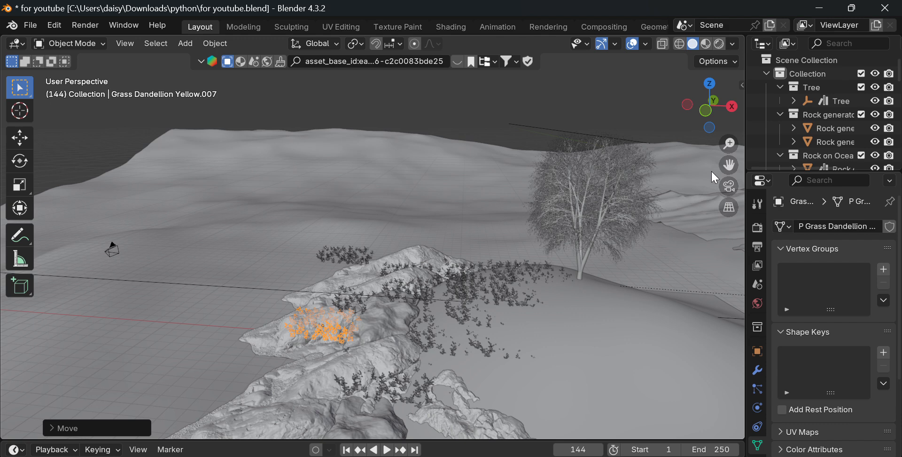
Step: Check the grass layout through the camera and undo the recent moves of the dandelion grass patches
click(730, 185)
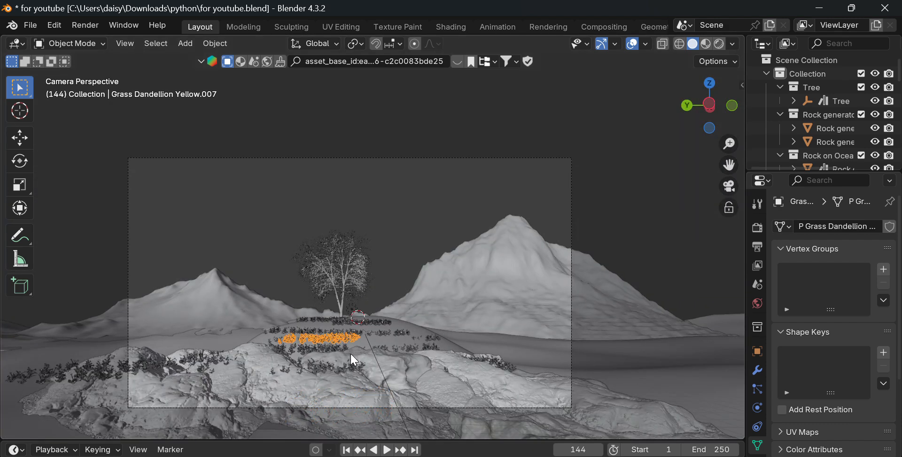
key(ctrl+shift+z)
key(ctrl+shift+z)
key(ctrl+shift+z)
key(ctrl+shift+z)
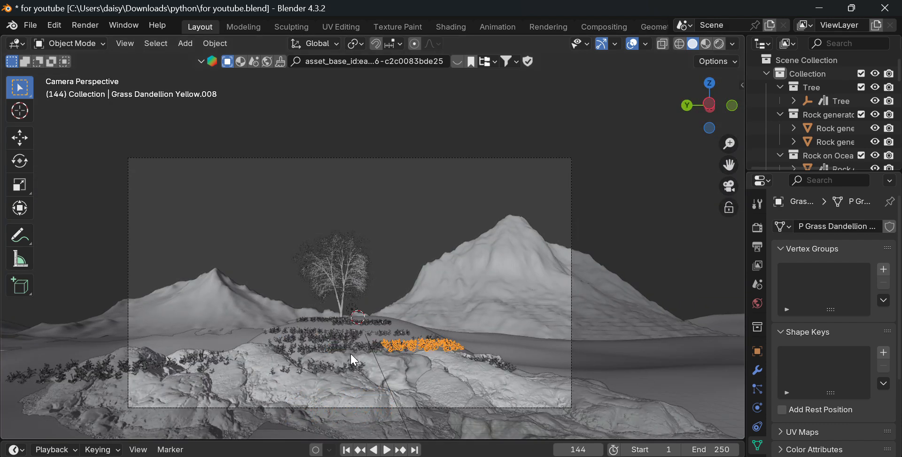
key(ctrl+shift+z)
key(ctrl+shift+z)
key(ctrl+shift+z)
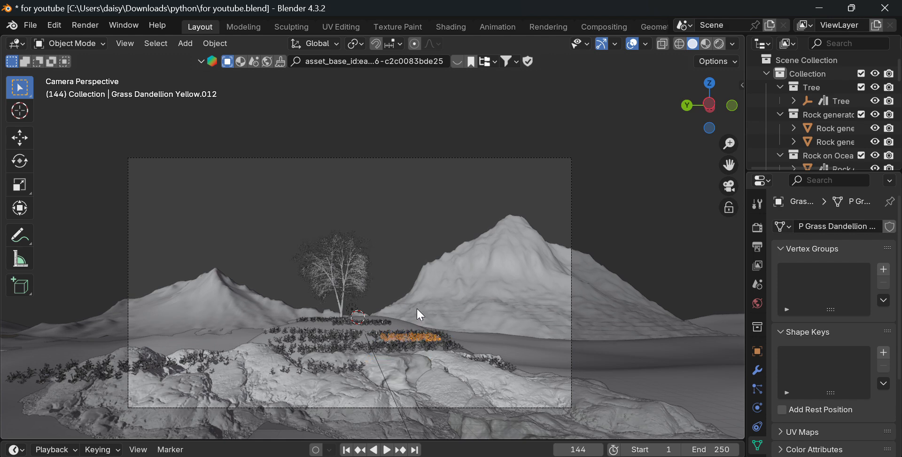
key(ctrl+shift+z)
key(ctrl+shift+z)
key(ctrl+shift+z)
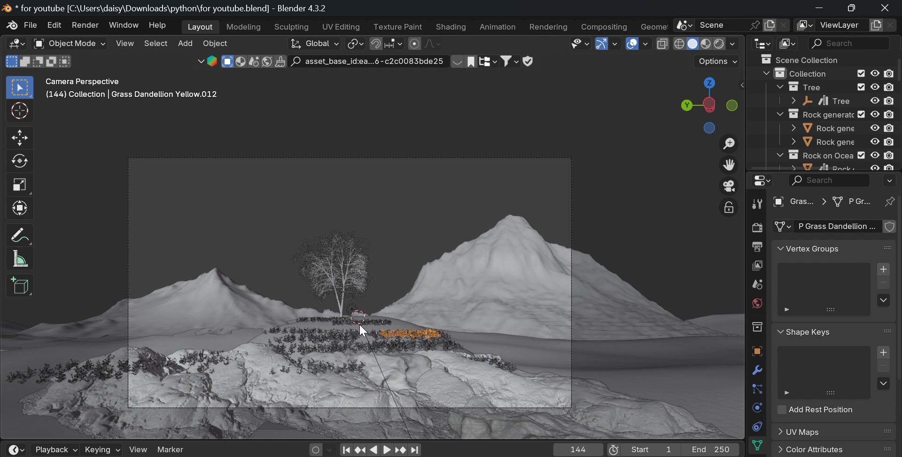
Step: Reposition the dandelion grass patch just below the tree and place duplicates of it to both sides along the hilltop
click(362, 323)
key(g)
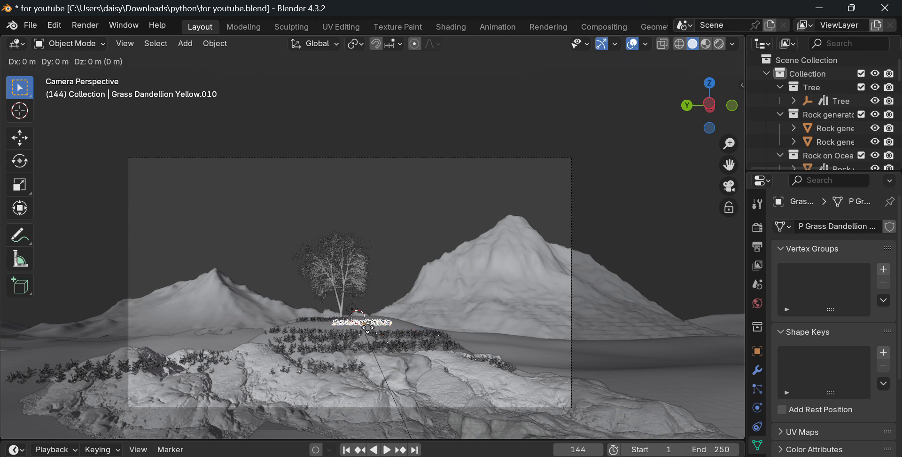
click(368, 326)
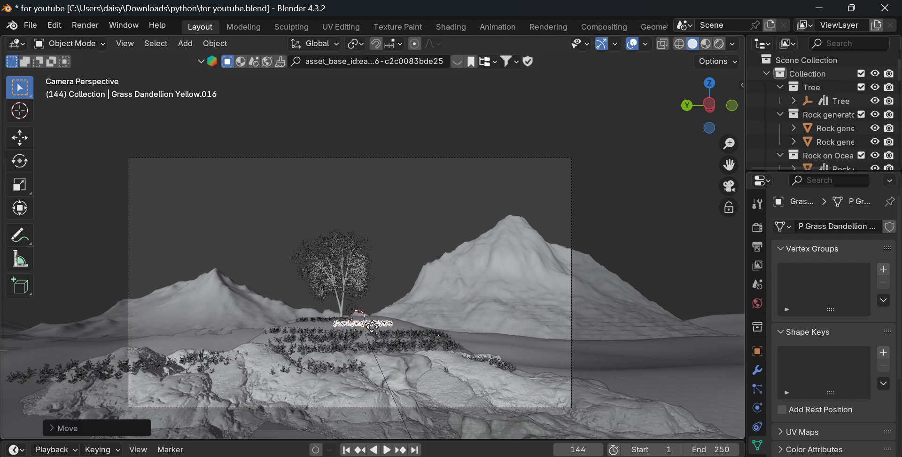
key(shift+d)
click(387, 336)
key(shift+d)
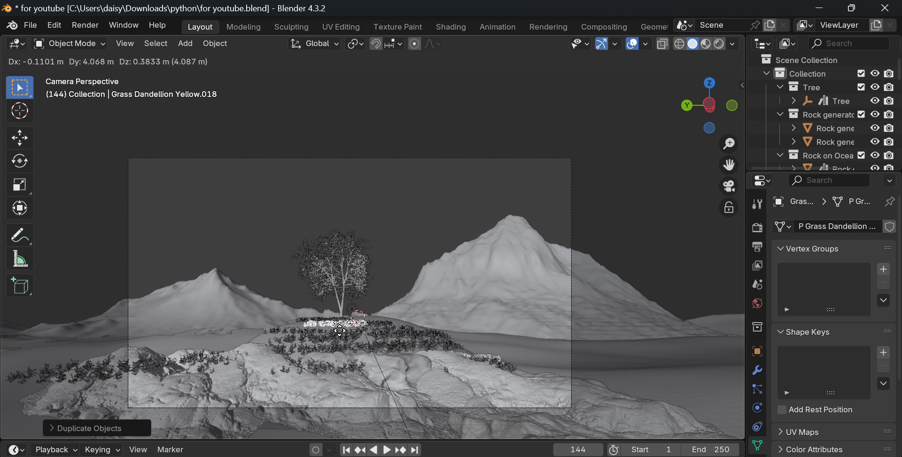
click(319, 329)
click(400, 289)
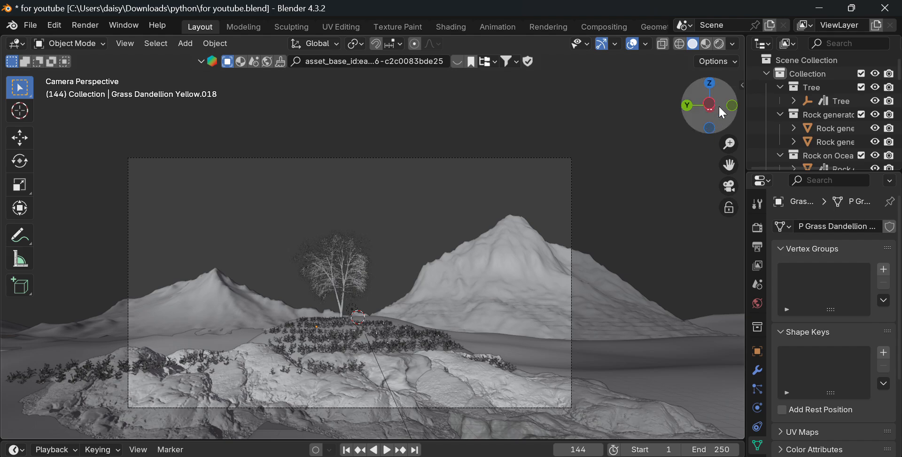
drag(723, 113, 615, 230)
scroll(582, 226, down, 2)
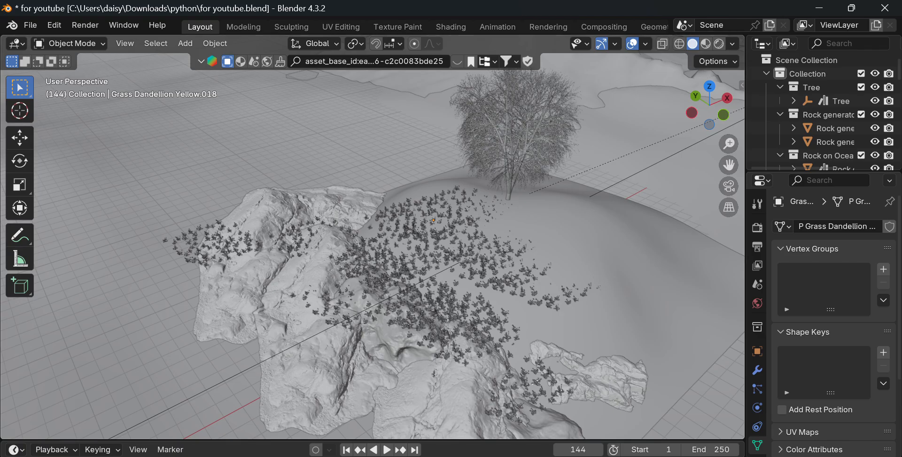
Step: Switch to the browser and open BlenderKit's model gallery in a new tab
key(alt+Tab)
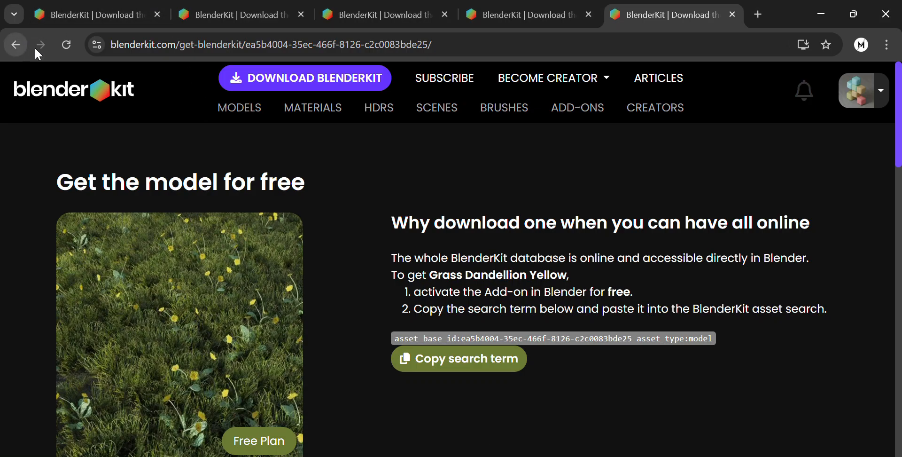
click(758, 15)
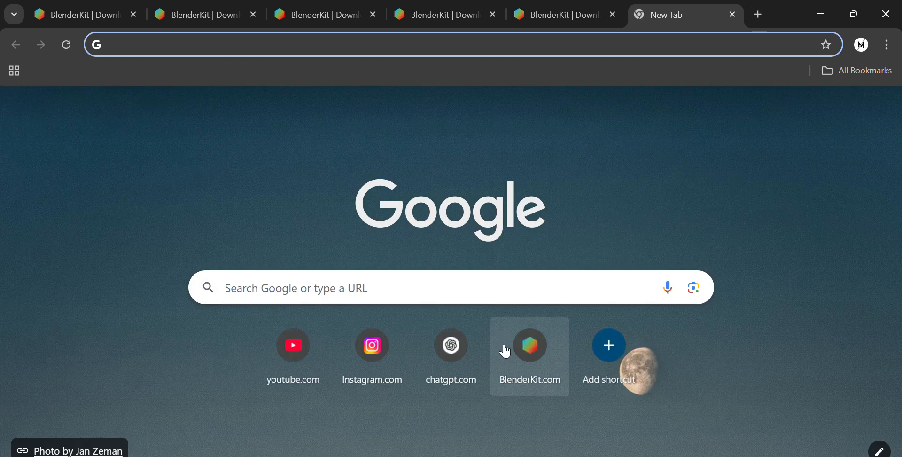
click(509, 349)
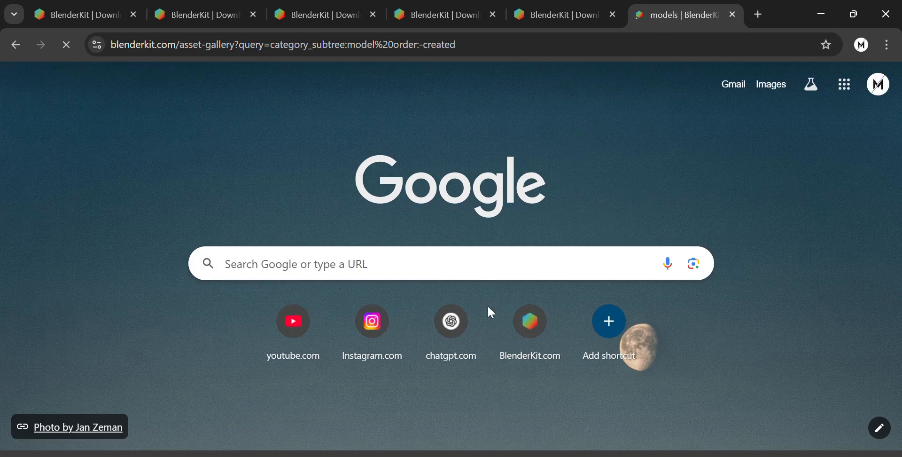
scroll(488, 310, down, 6)
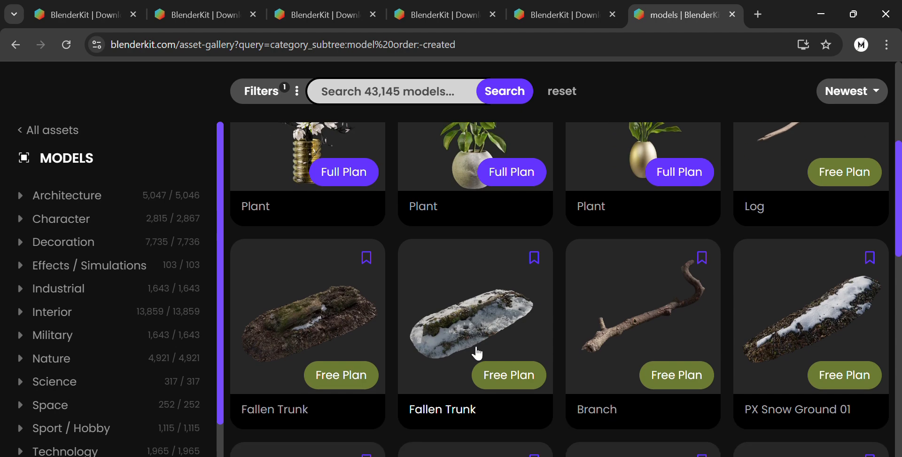
scroll(477, 352, down, 2)
scroll(479, 319, up, 2)
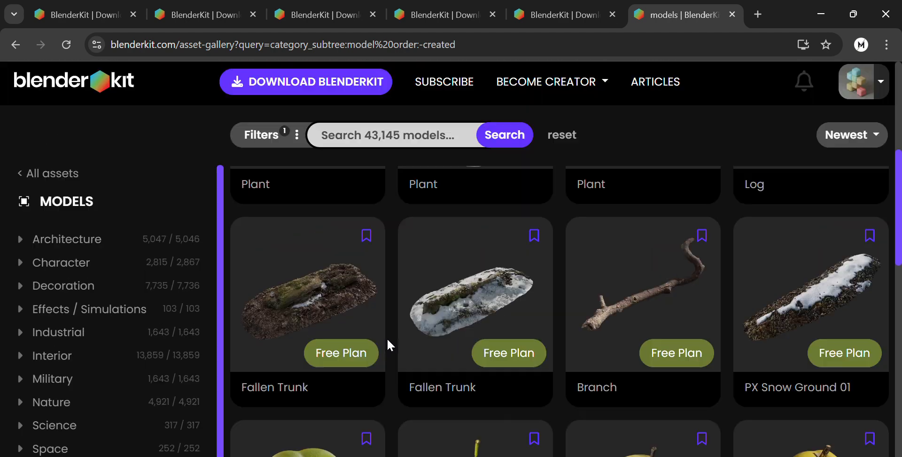
scroll(387, 337, up, 3)
Step: Search the BlenderKit models for "grass ocean texture" and browse the results
click(376, 281)
text(g)
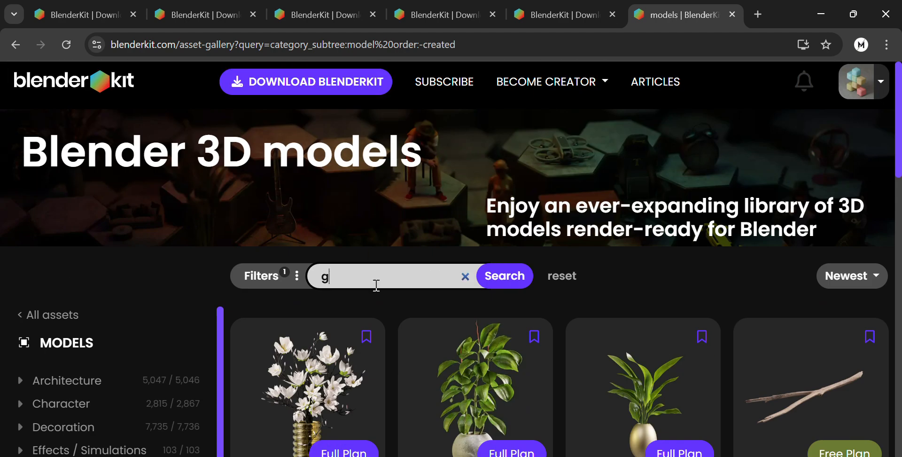
text(rass )
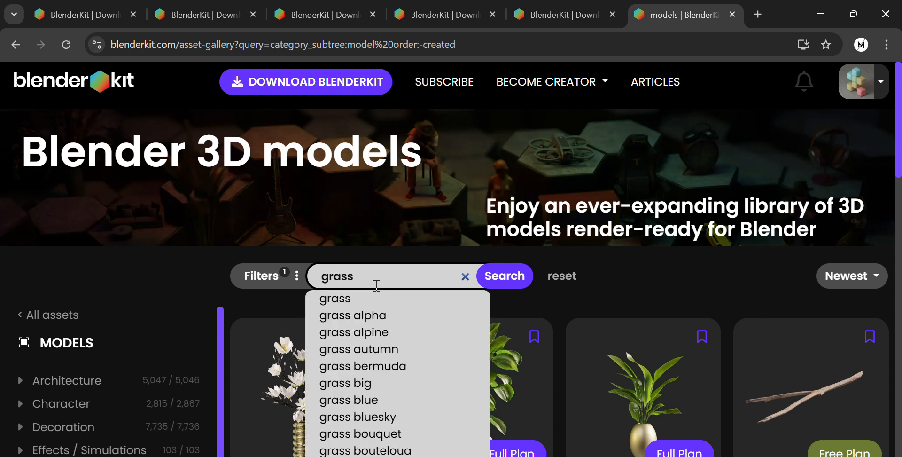
text(ocean )
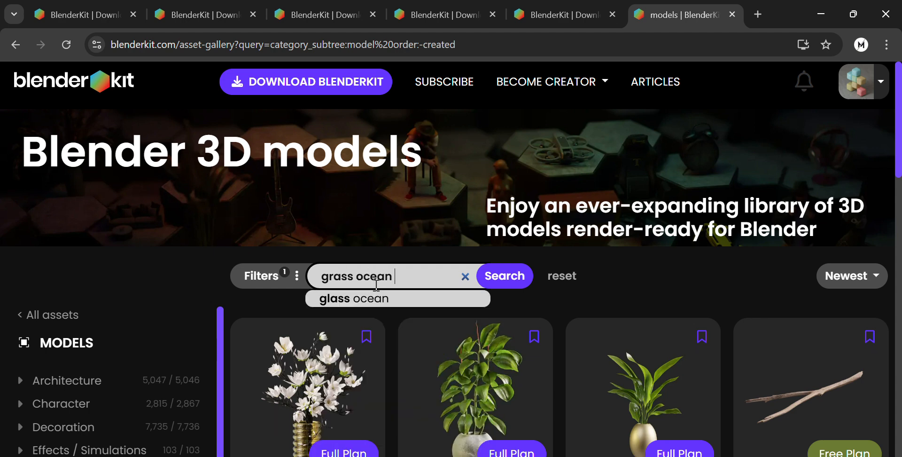
text(texture)
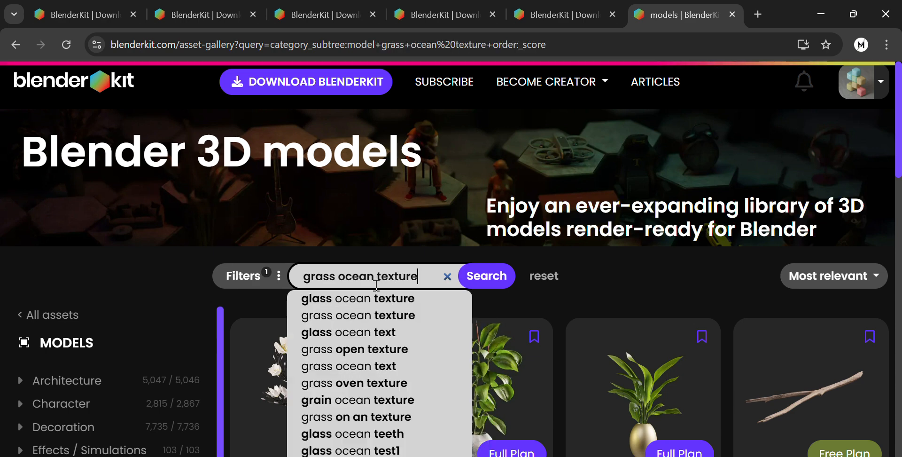
scroll(439, 261, down, 3)
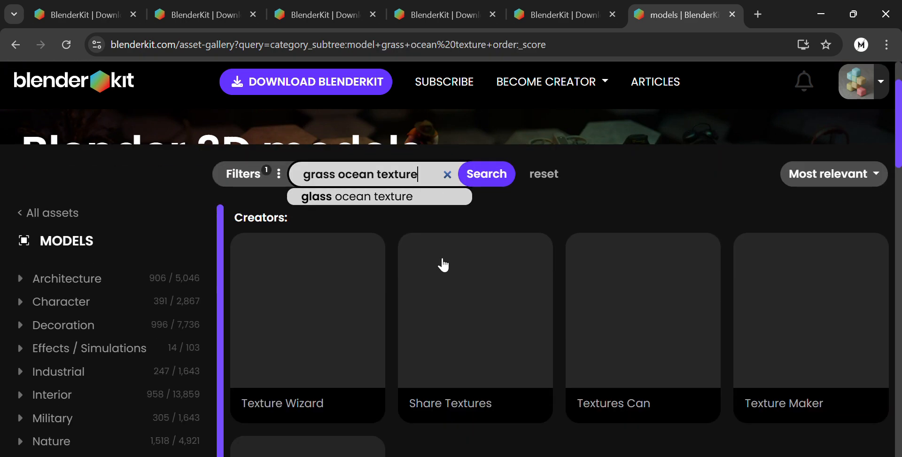
scroll(449, 270, down, 12)
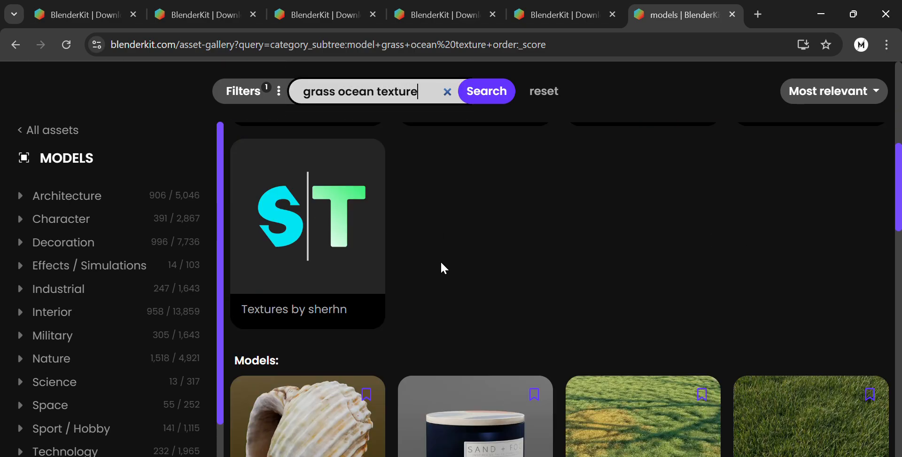
scroll(441, 249, down, 10)
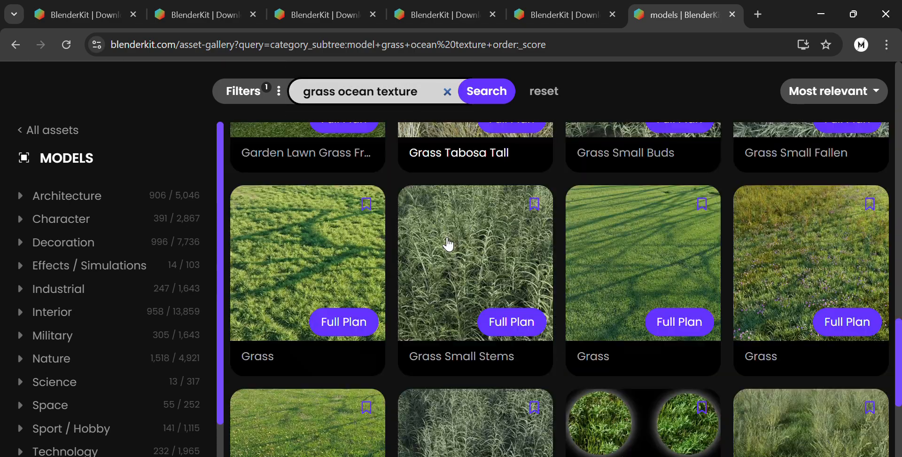
scroll(446, 237, down, 2)
scroll(446, 237, down, 3)
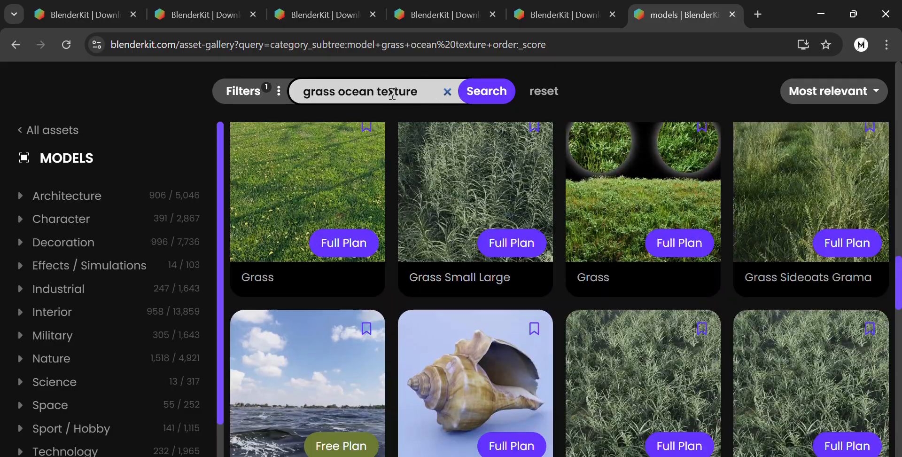
Step: Shorten the BlenderKit model search to "grass texture" and further to "grass", and browse the matching models
key(BackSpace)
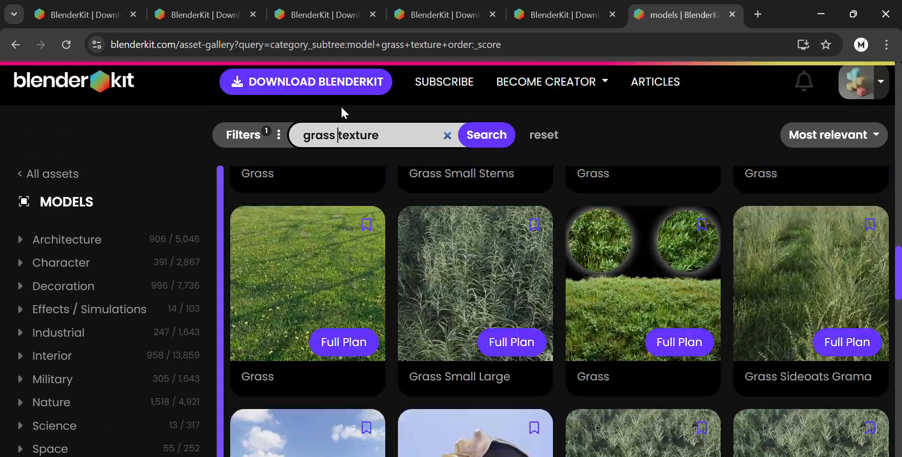
scroll(441, 249, up, 5)
scroll(442, 249, down, 10)
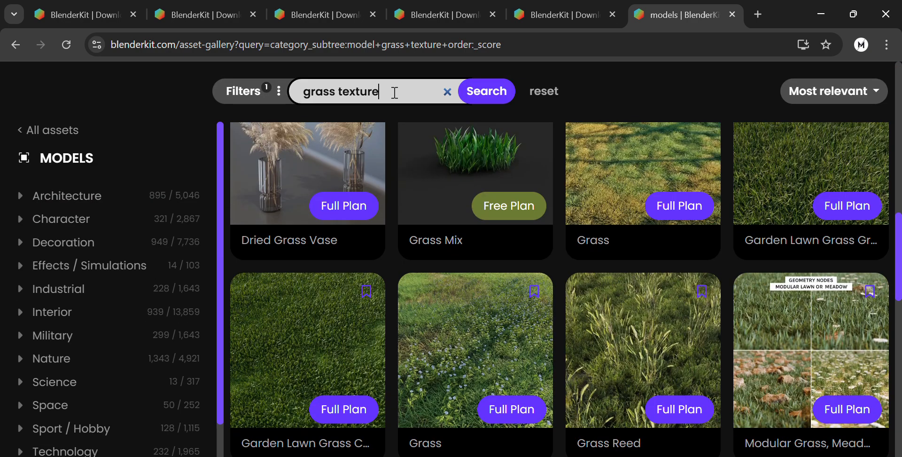
key(BackSpace)
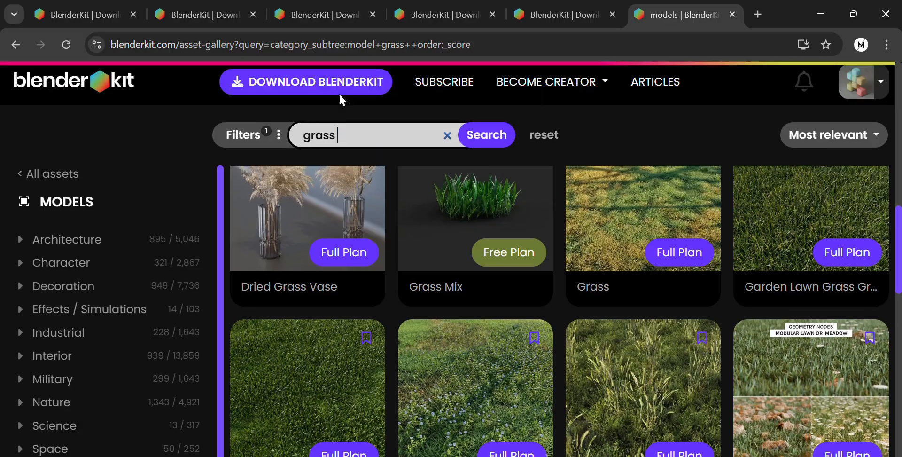
scroll(437, 217, down, 4)
scroll(443, 216, down, 12)
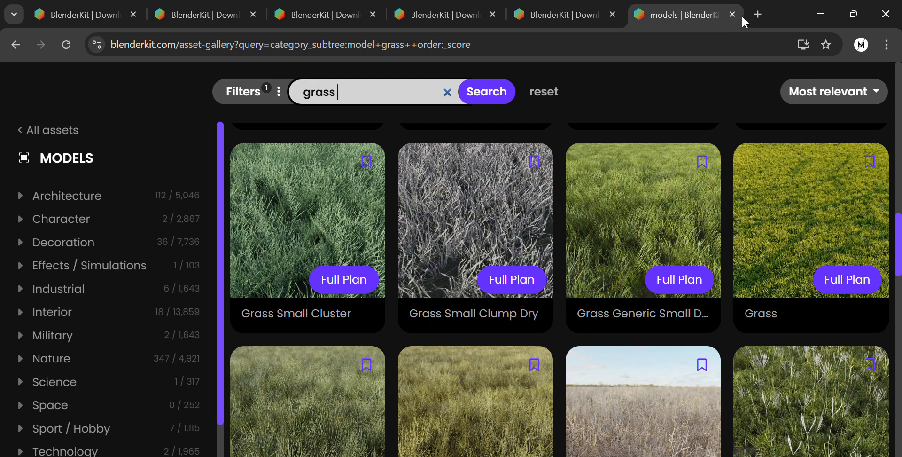
Step: Search Google for "grass texture for blender" in a new tab and browse BlenderKit's free grass materials page
click(757, 15)
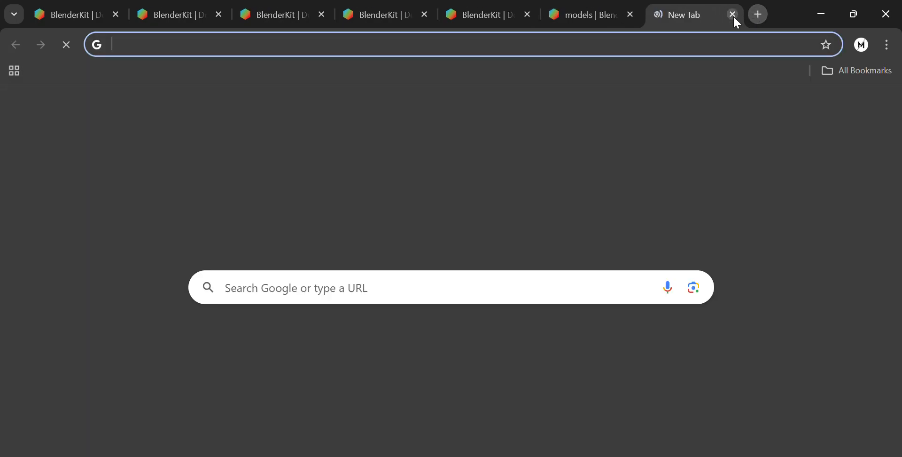
text(gra)
key(Right)
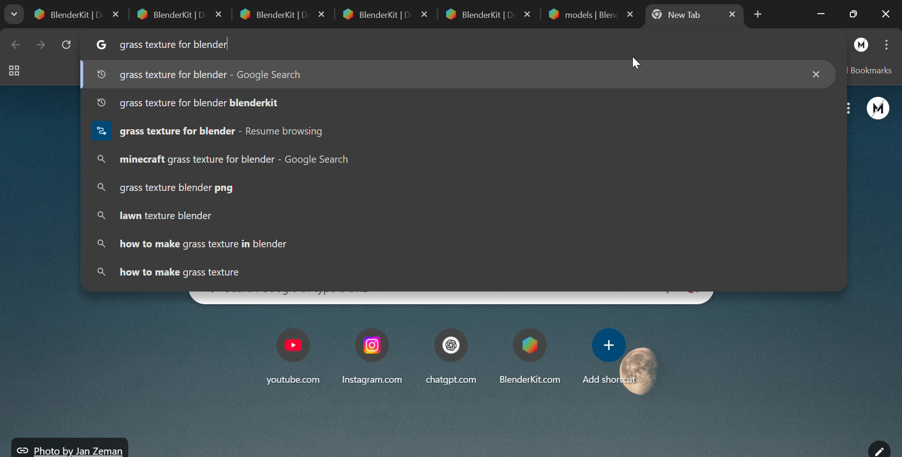
key(Return)
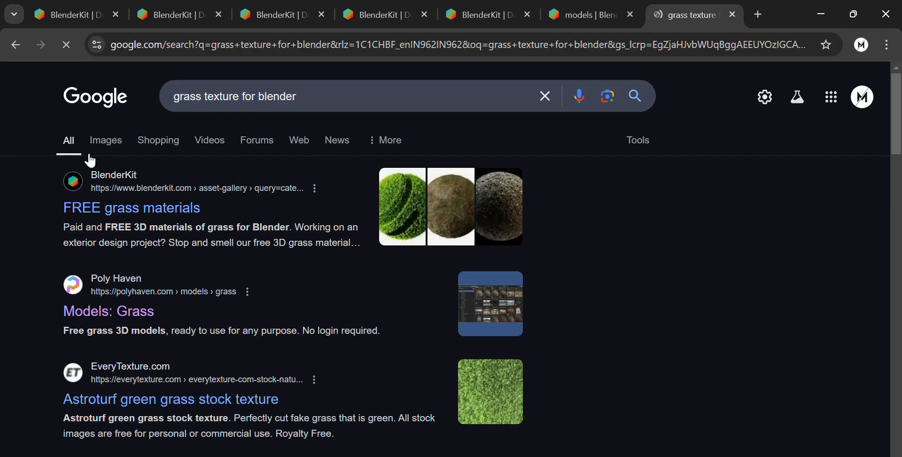
click(128, 216)
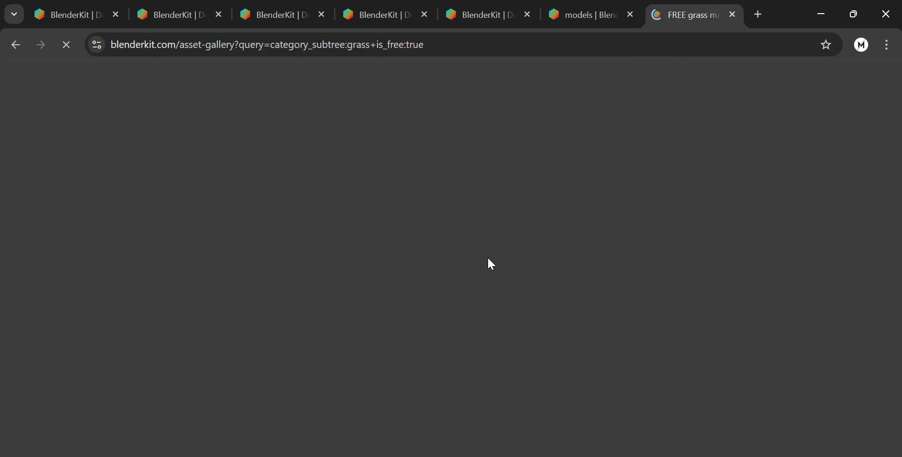
scroll(487, 276, down, 8)
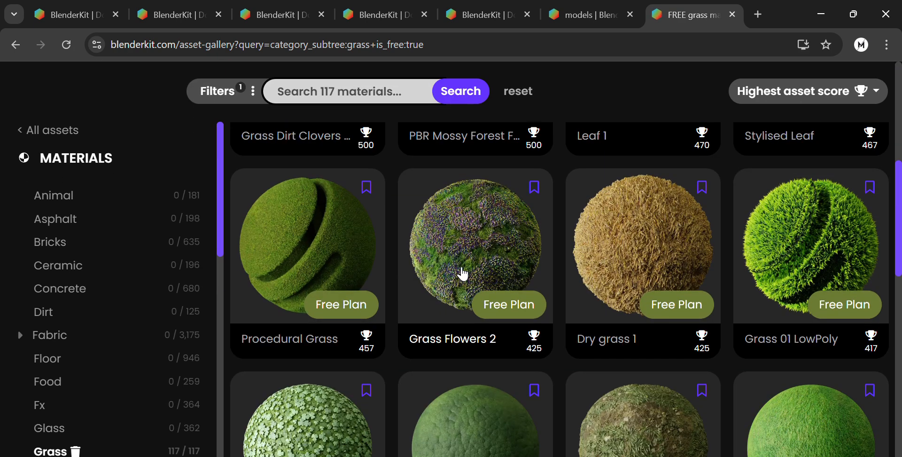
Step: Copy the search term of BlenderKit's free Grass Flowers 2 material and switch back to Blender
click(463, 272)
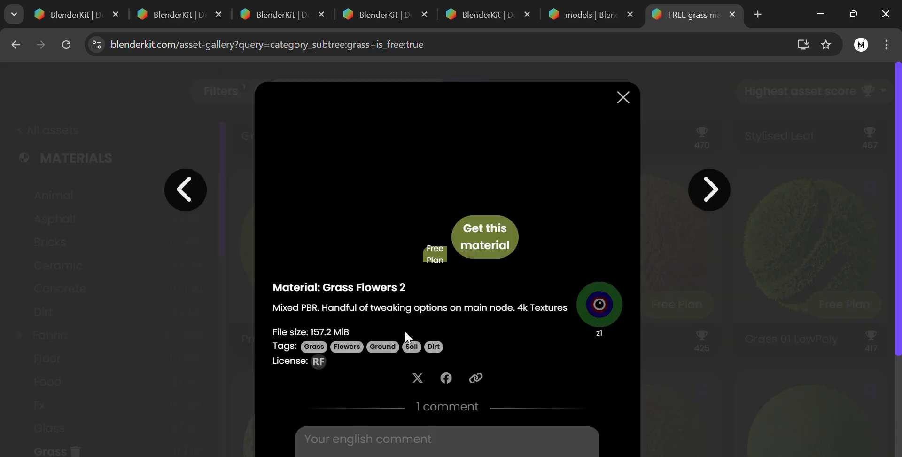
click(338, 451)
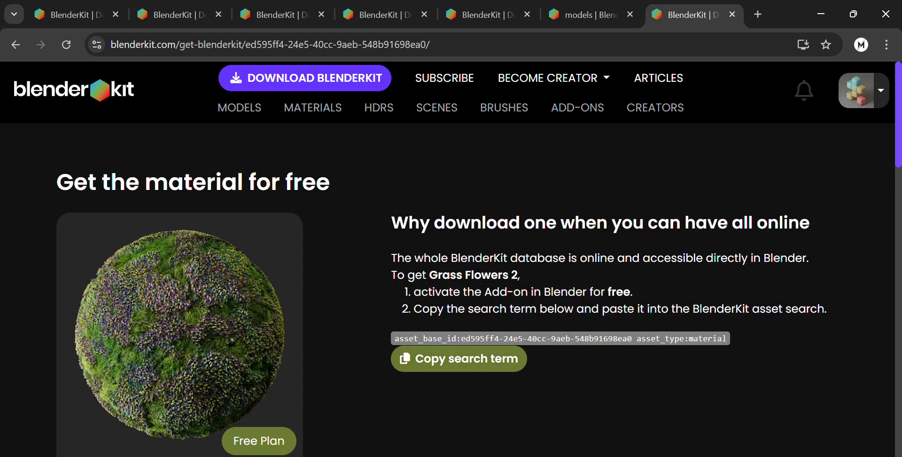
key(alt+Tab)
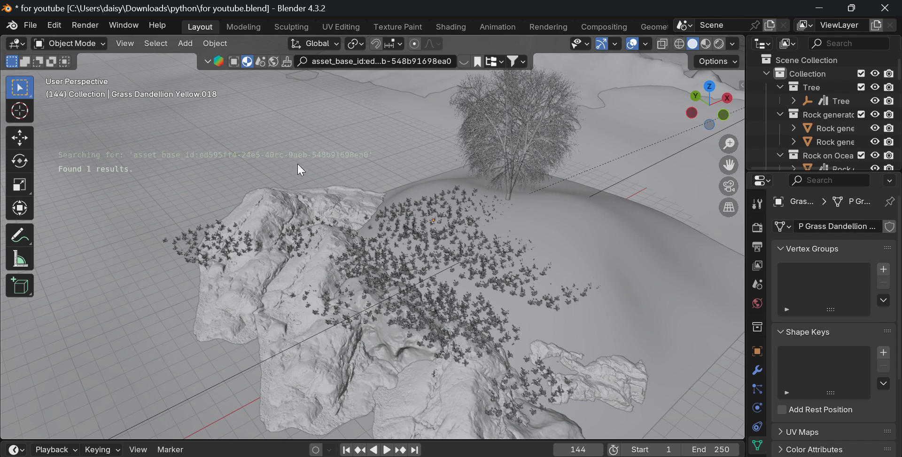
Step: Look up the copied Grass Flowers 2 asset in the BlenderKit search and apply the material to the hill plane
click(571, 219)
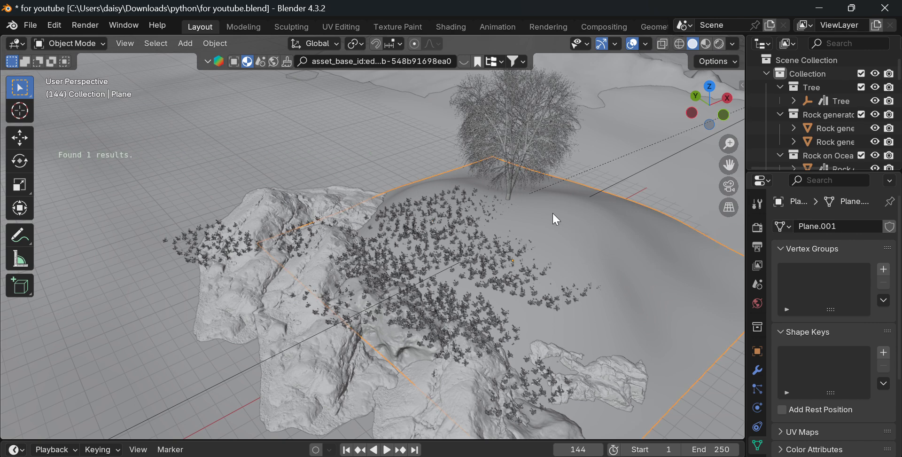
click(425, 62)
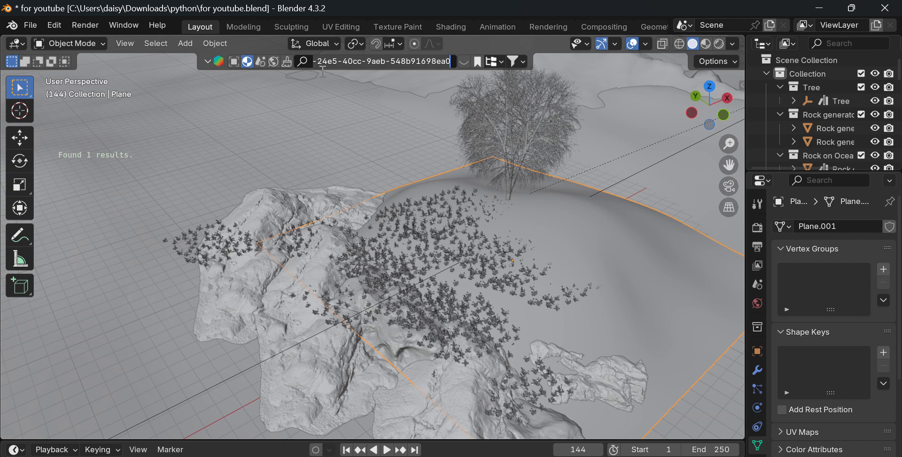
key(Return)
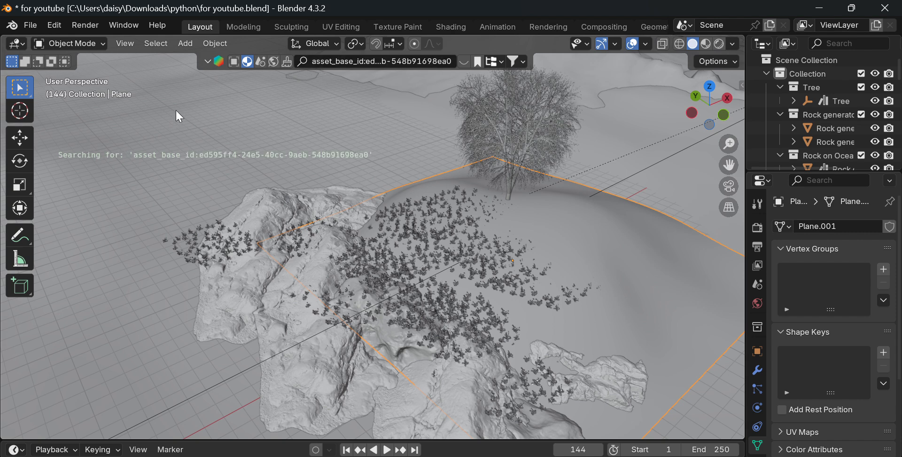
drag(115, 135, 536, 237)
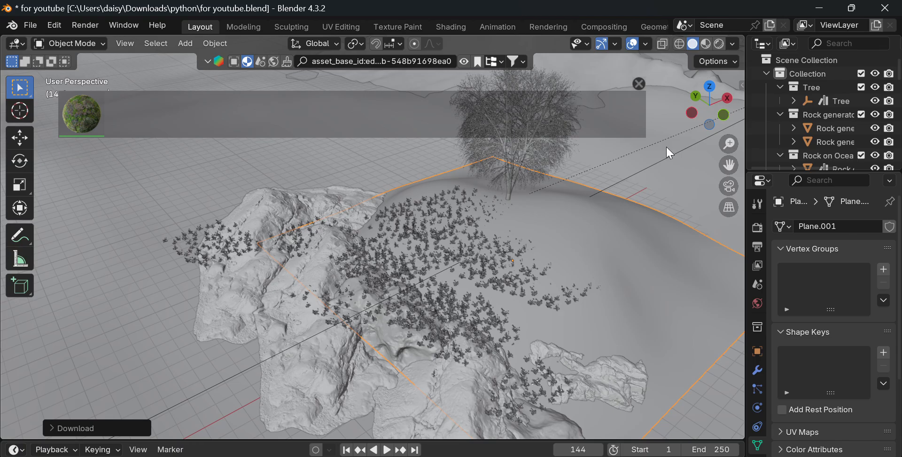
Step: Examine the hill and mountains from the front and through the camera, and dismiss the BlenderKit search results
drag(708, 106, 776, 76)
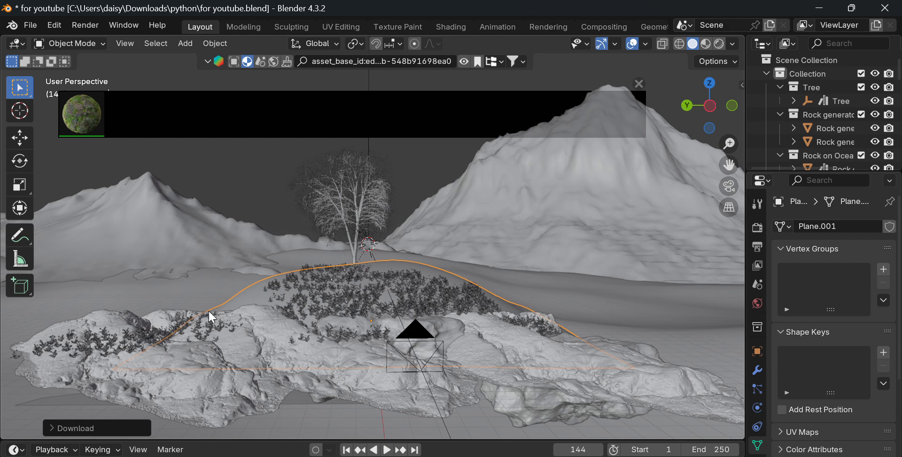
scroll(577, 224, down, 3)
drag(708, 111, 708, 125)
click(730, 206)
click(729, 187)
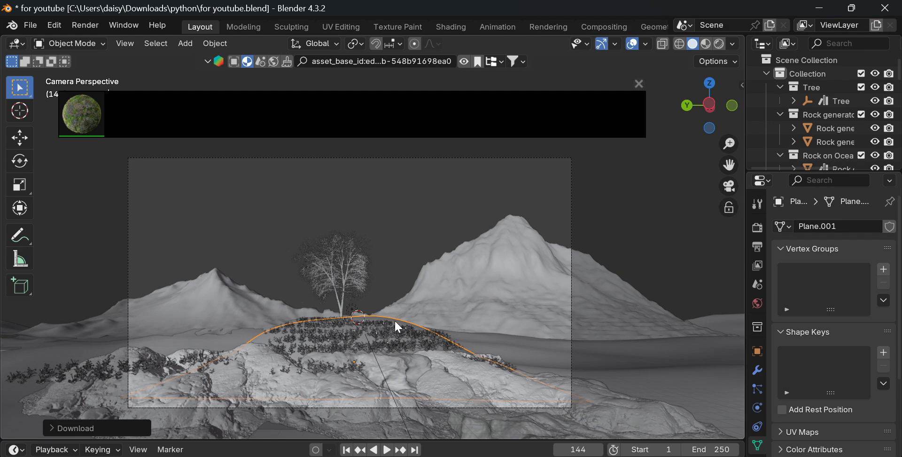
scroll(471, 332, up, 1)
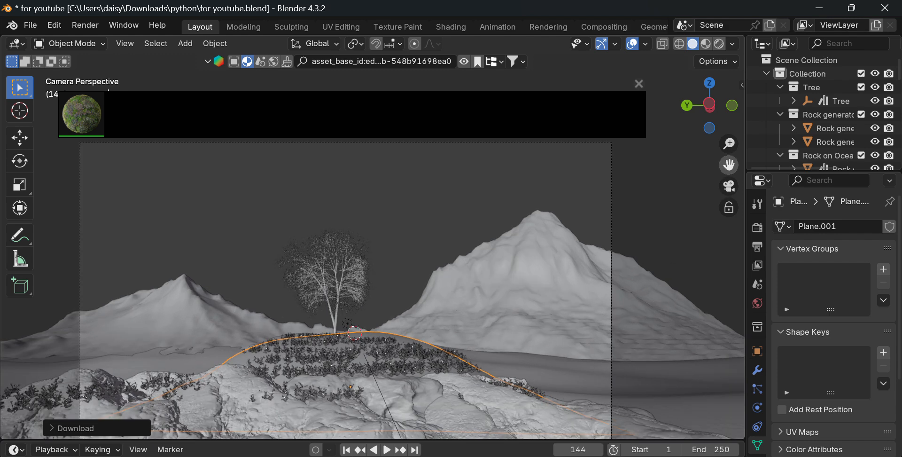
drag(729, 165, 733, 142)
click(642, 86)
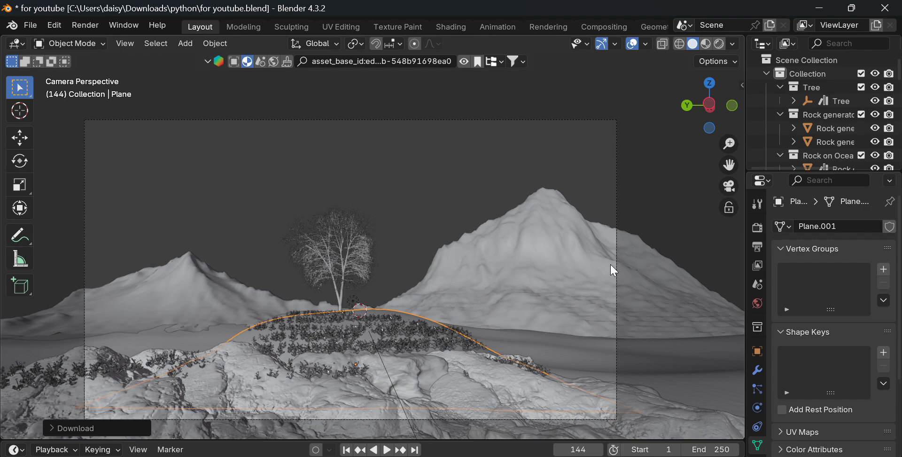
drag(728, 172, 772, 168)
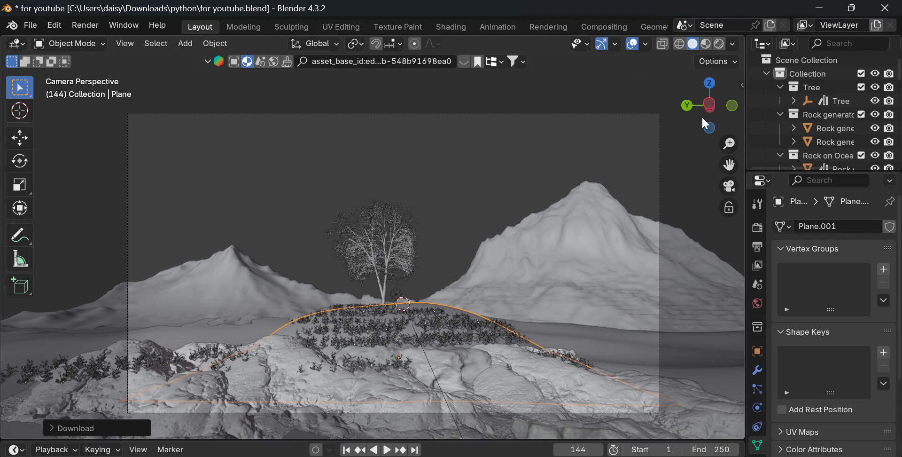
Step: Add a point light and move it up beside the slope of the large mountain, adjusting its position along the X axis
drag(701, 115, 734, 139)
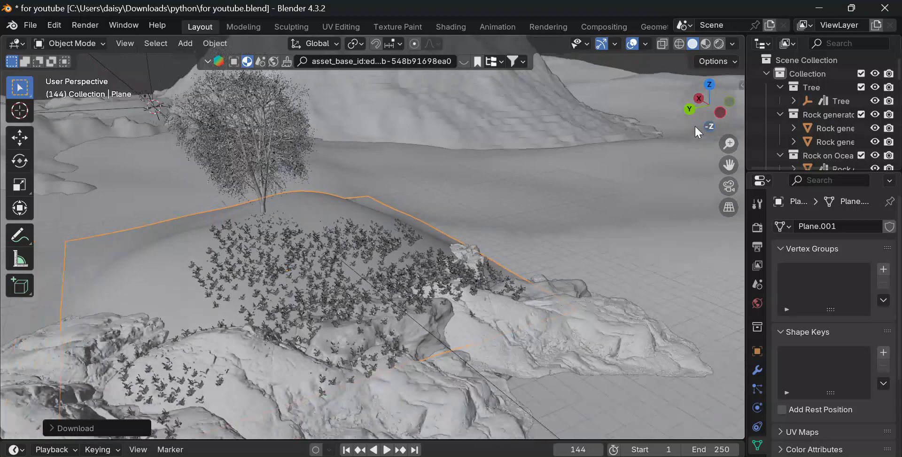
scroll(599, 165, down, 5)
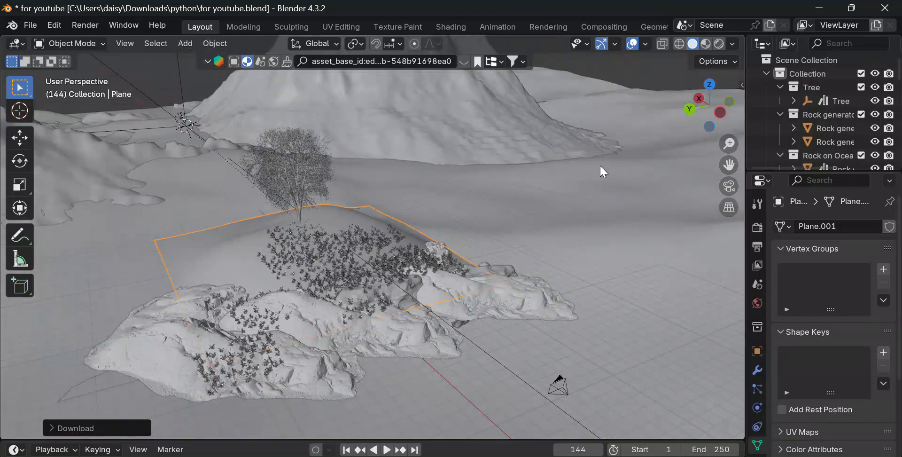
scroll(335, 160, down, 3)
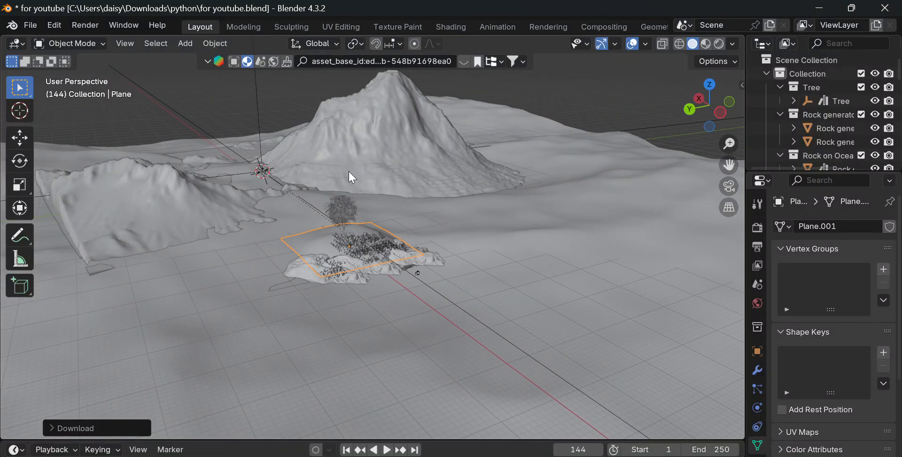
scroll(341, 184, up, 2)
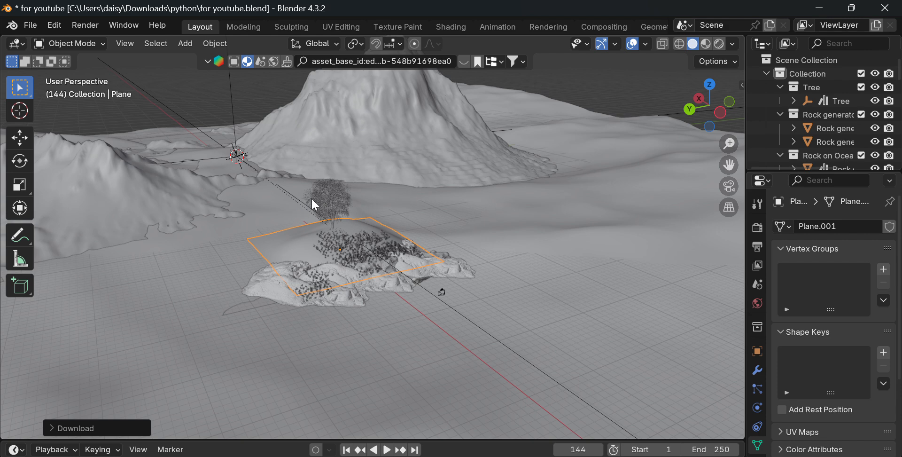
key(shift+a)
mouse_move(269, 367)
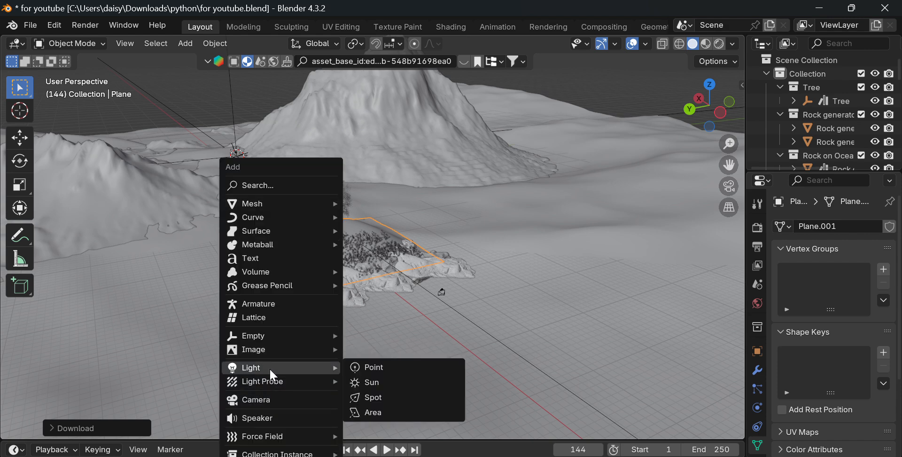
click(380, 368)
key(g)
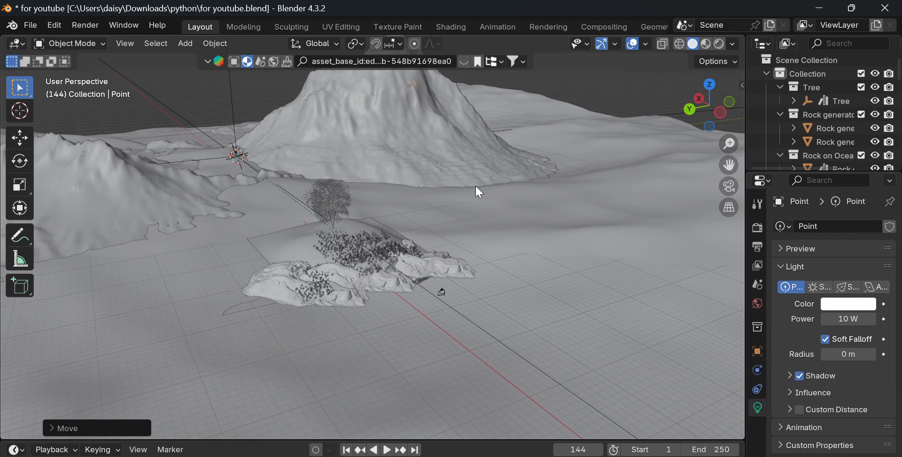
key(z)
key(x)
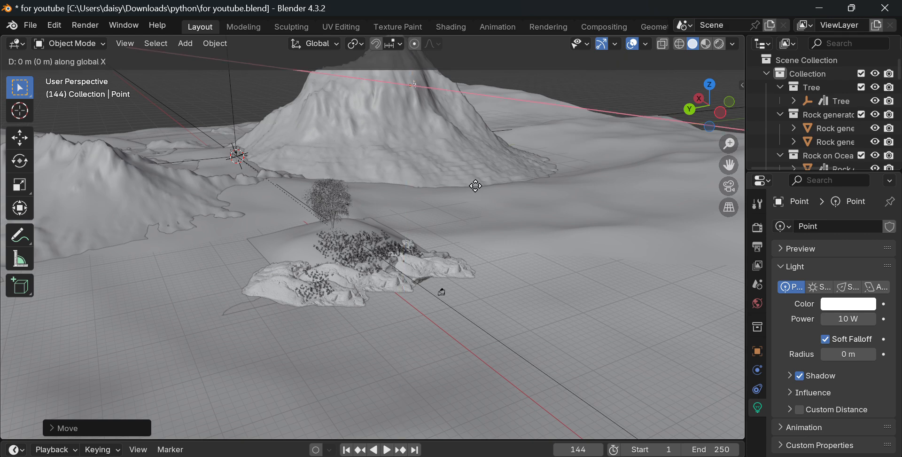
click(495, 199)
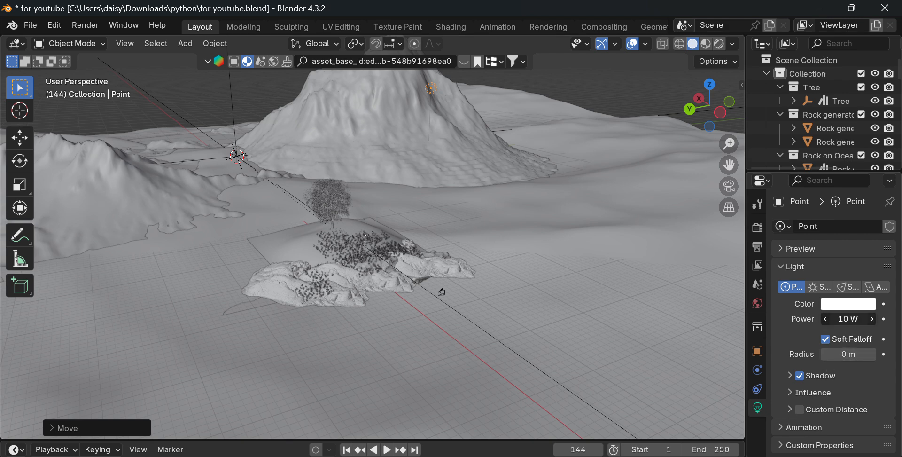
Step: Set the point light's power to 1000 W
click(848, 320)
text(1000)
key(Return)
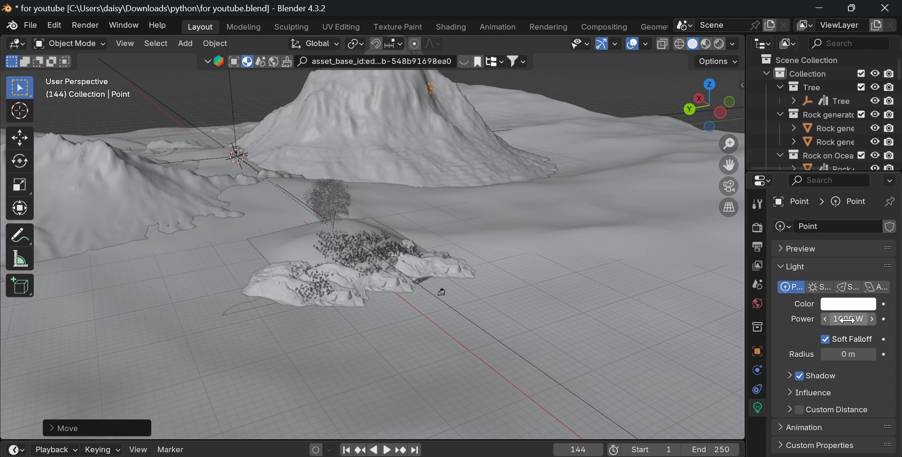
Step: Duplicate the point light over to the smaller mountain, shifting the copy along the X axis and raising it along Z
key(shift+d)
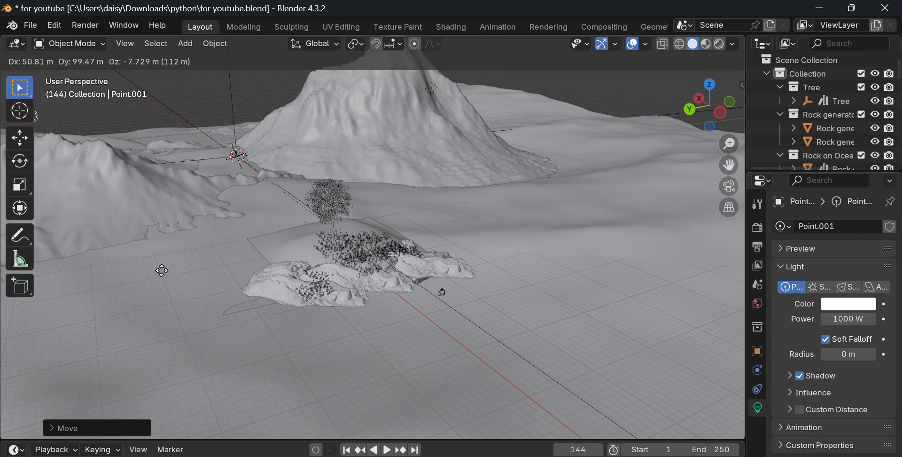
click(196, 309)
key(g)
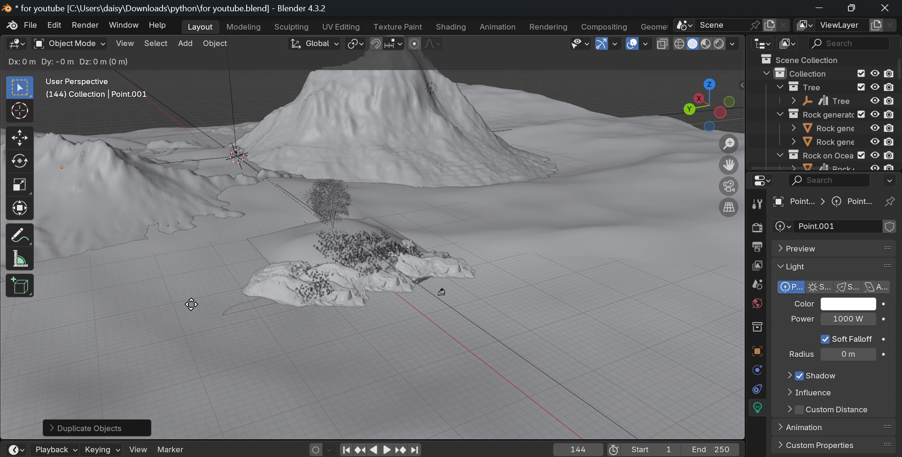
key(x)
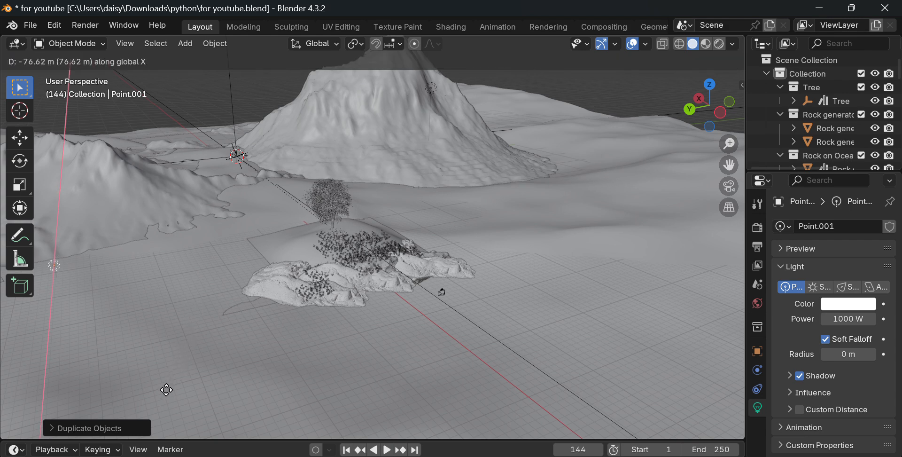
click(168, 391)
key(g)
key(z)
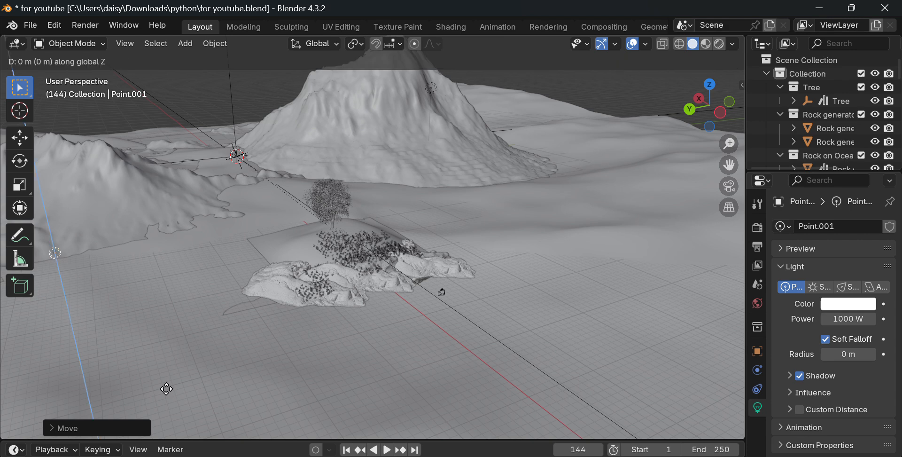
click(159, 327)
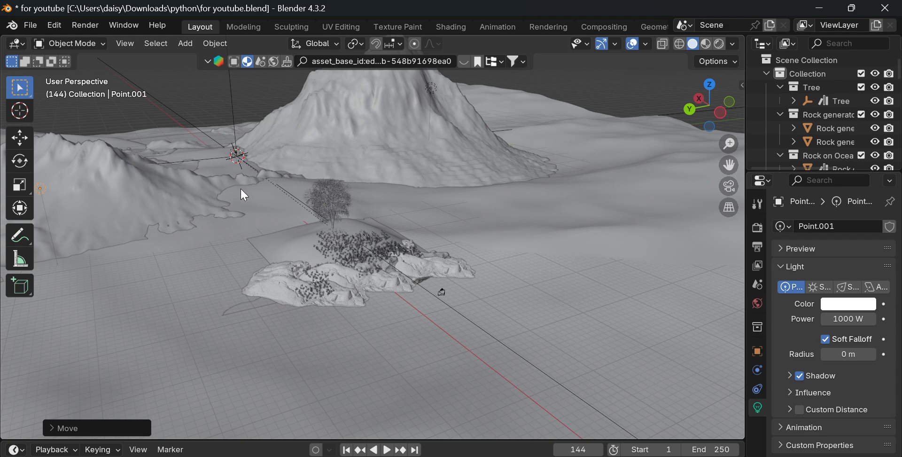
Step: Duplicate the smaller mountain's light to a spot beside the tree and set the copy's power to 400 W
drag(722, 93, 700, 77)
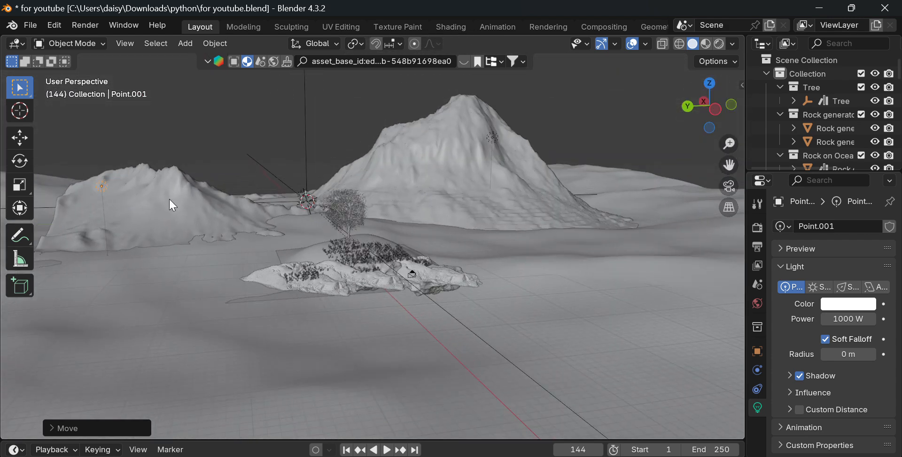
key(shift+d)
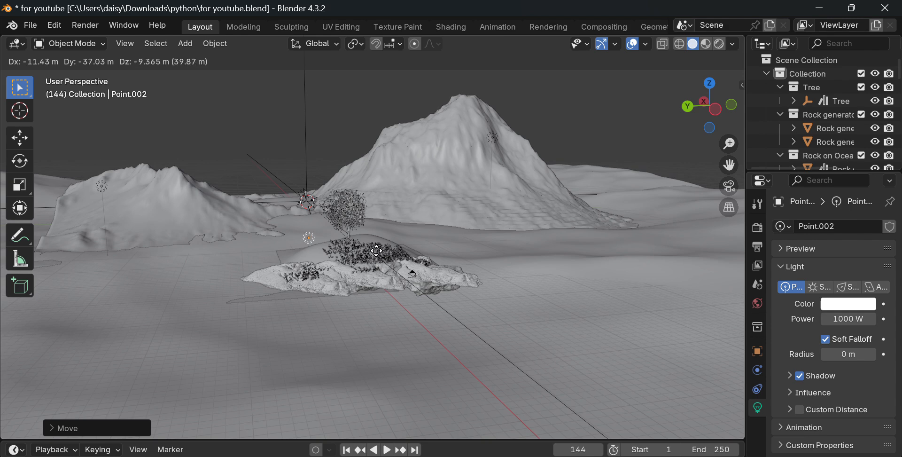
click(357, 249)
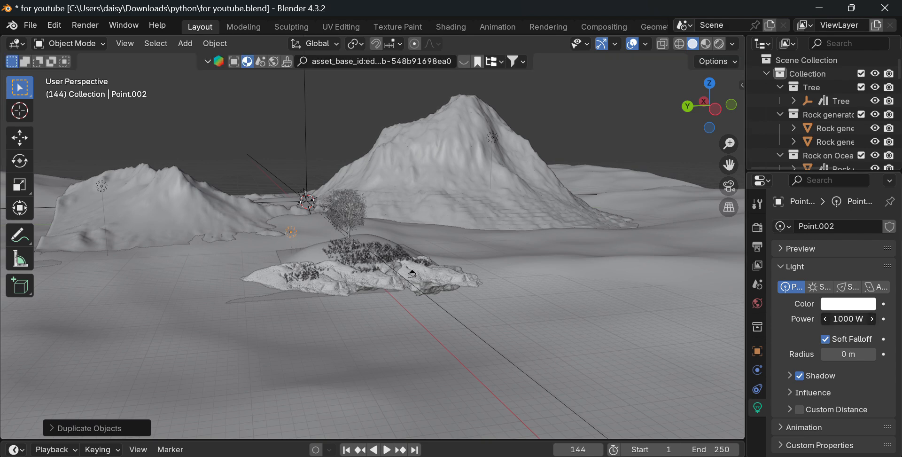
click(847, 319)
text(400)
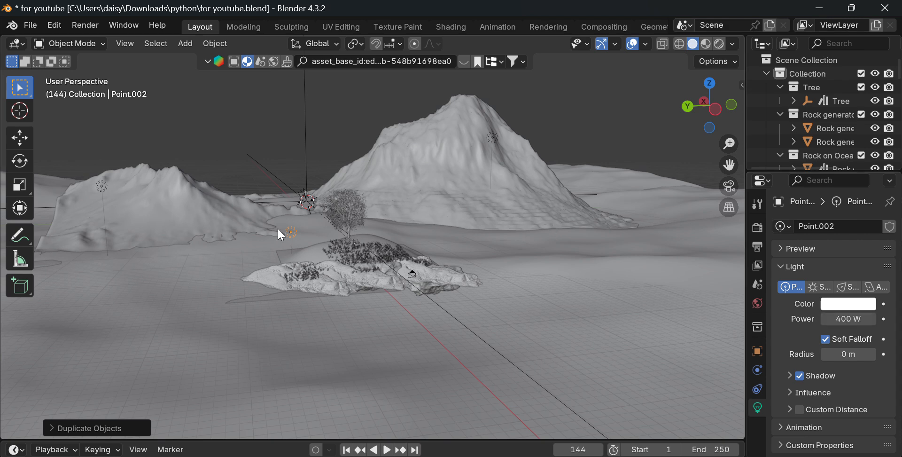
Step: Set the ocean surface's Ocean modifier resolution to 35 for the viewport and 24 for rendering
drag(702, 104, 705, 73)
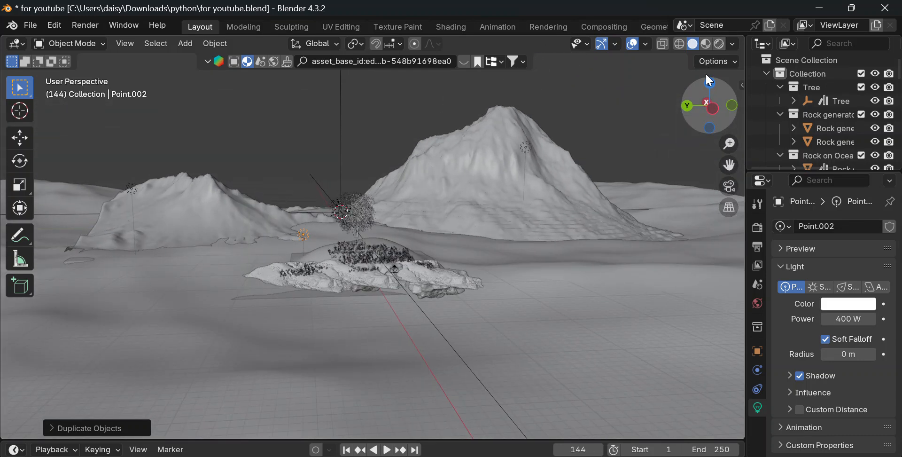
click(576, 292)
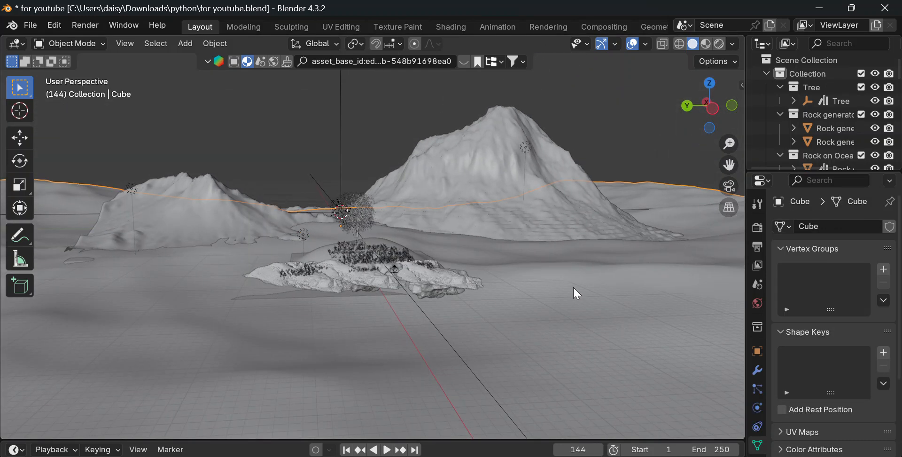
click(757, 371)
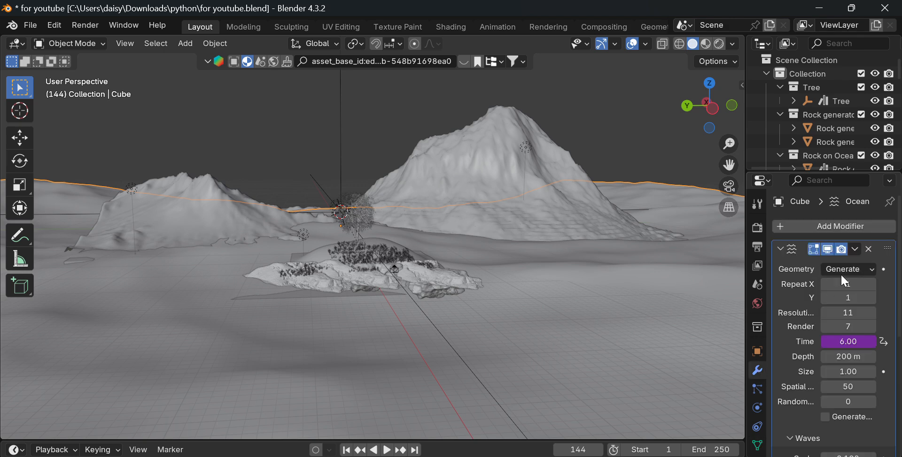
click(842, 313)
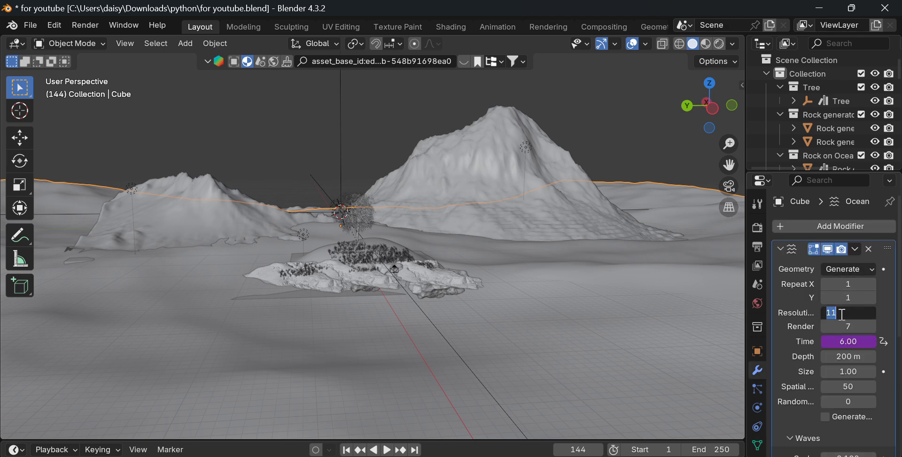
text(35)
key(Return)
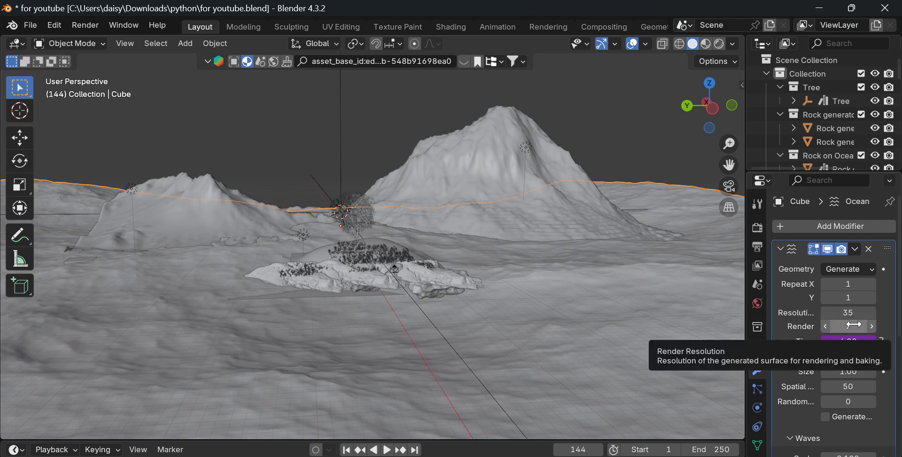
click(854, 325)
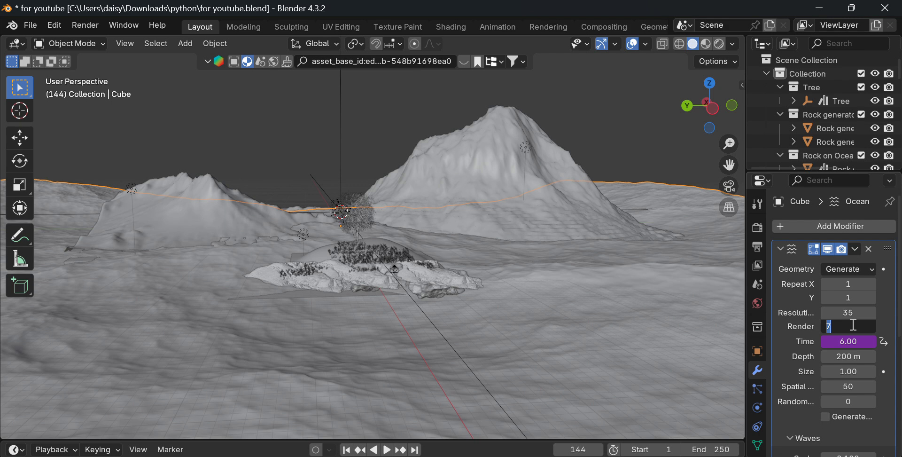
text(24)
key(Return)
Step: View the landscape scene through the camera
key(KP_0)
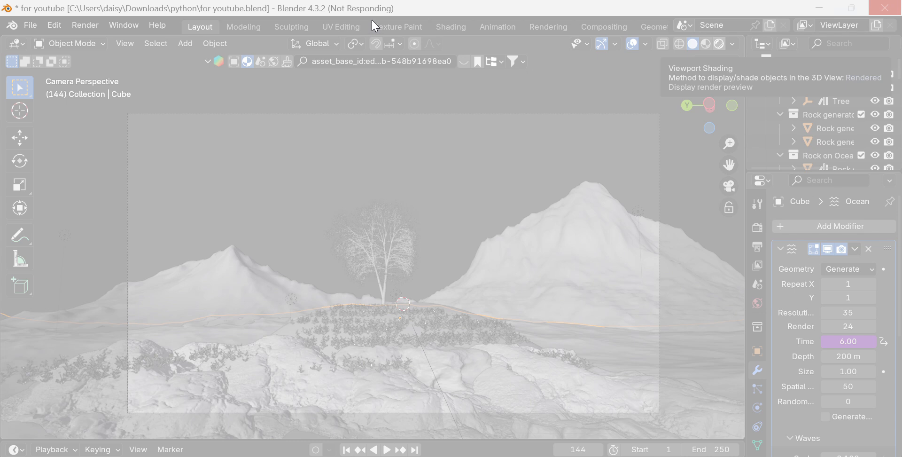
click(10, 10)
click(45, 7)
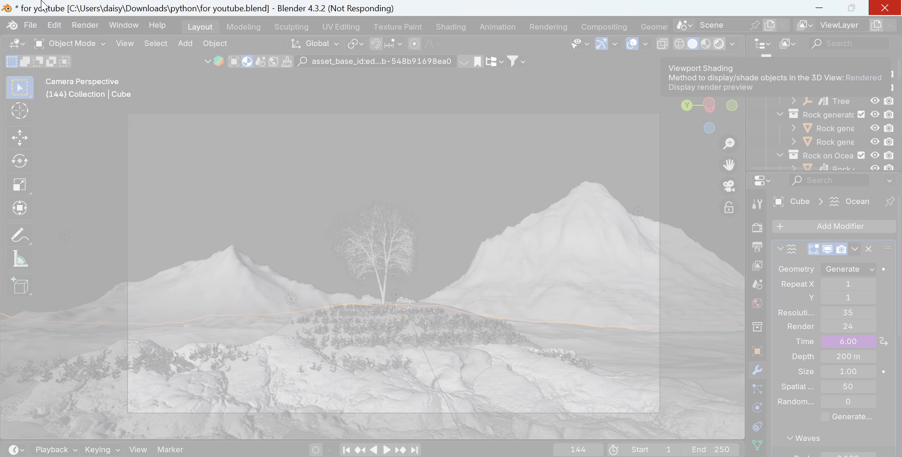